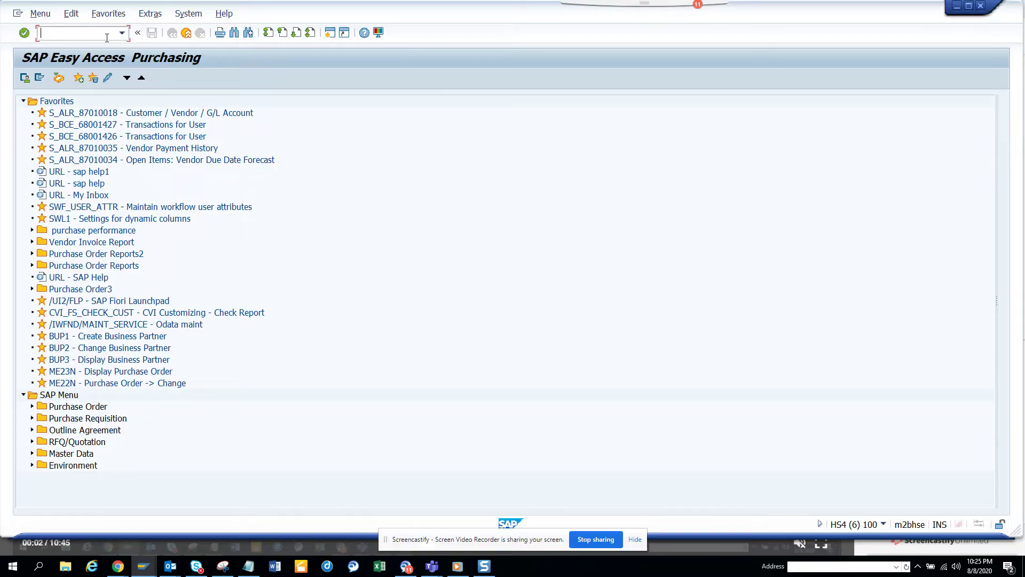
text(/nme23n)
key(Return)
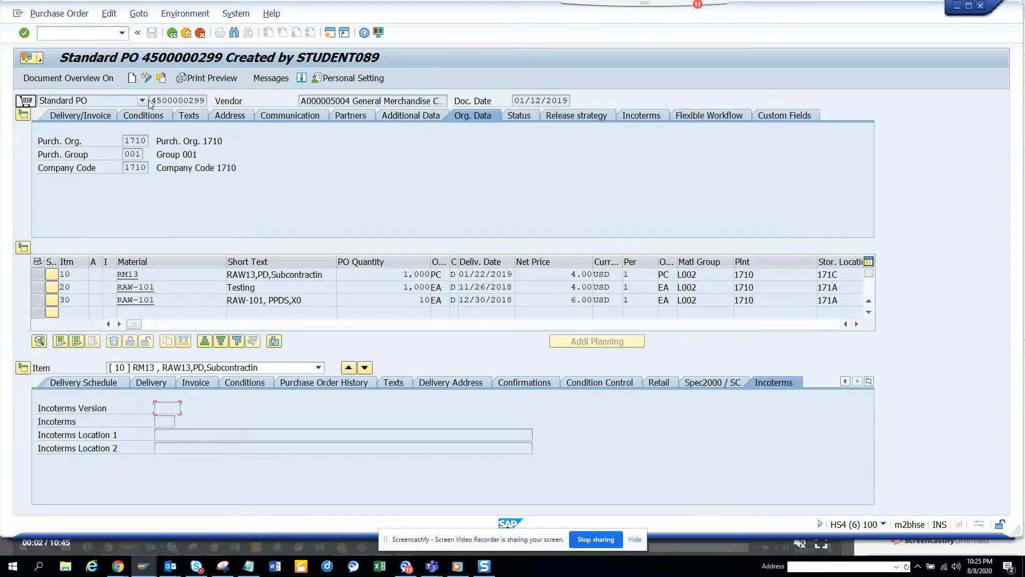
click(38, 62)
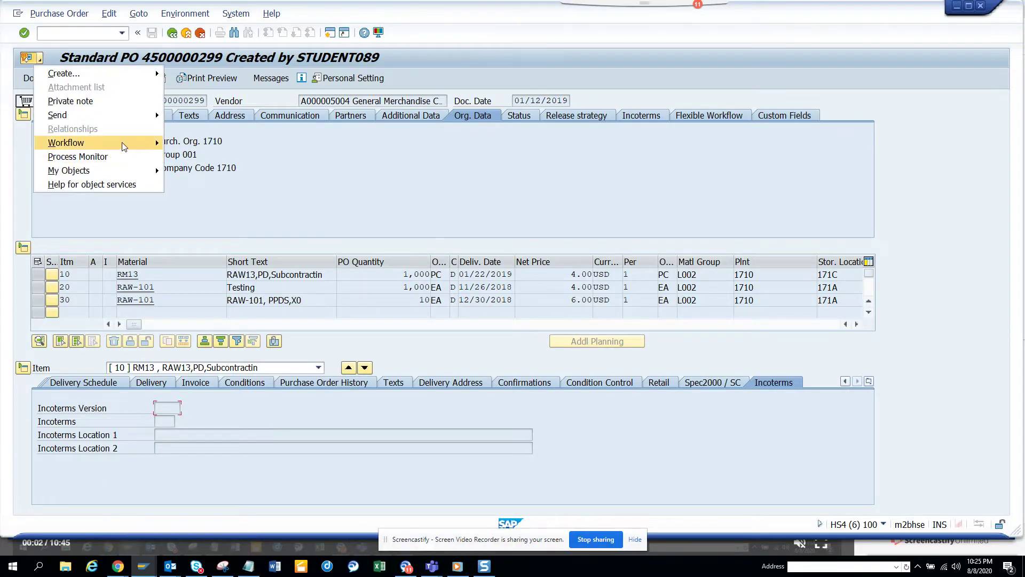
mouse_move(155, 143)
click(215, 143)
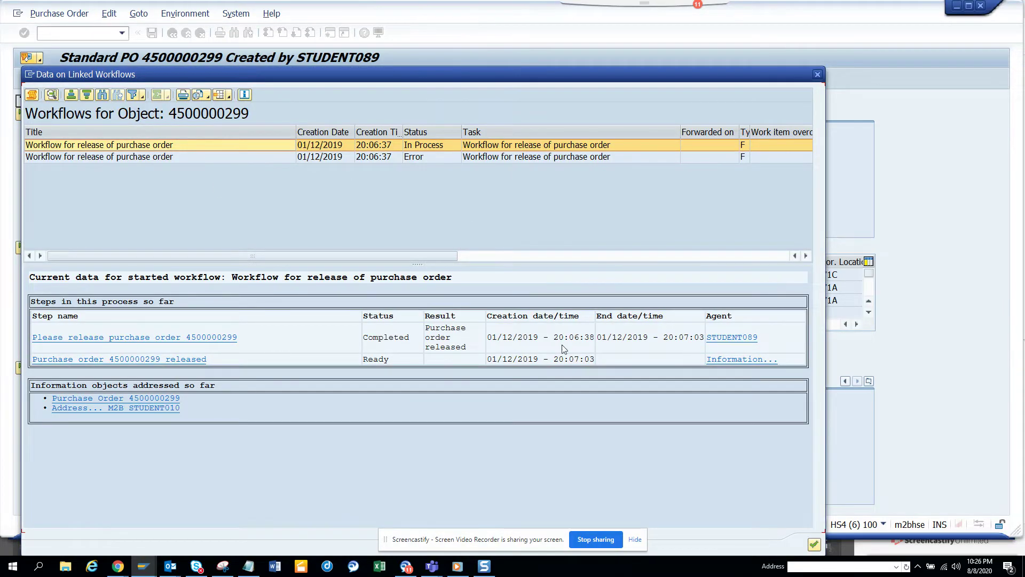
Step: Open the release workflow's work item from its log and display its technical data
click(35, 95)
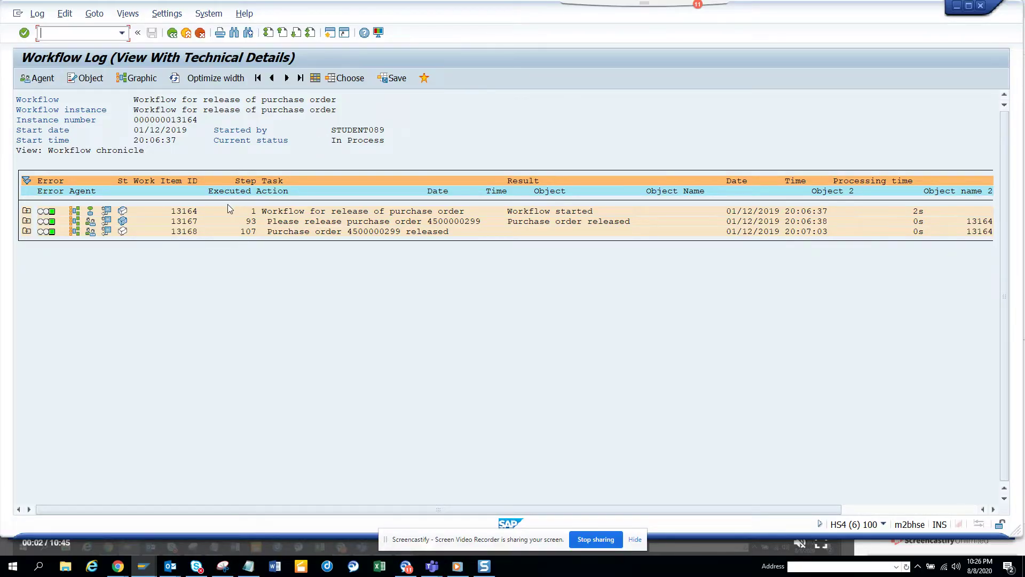
double_click(298, 214)
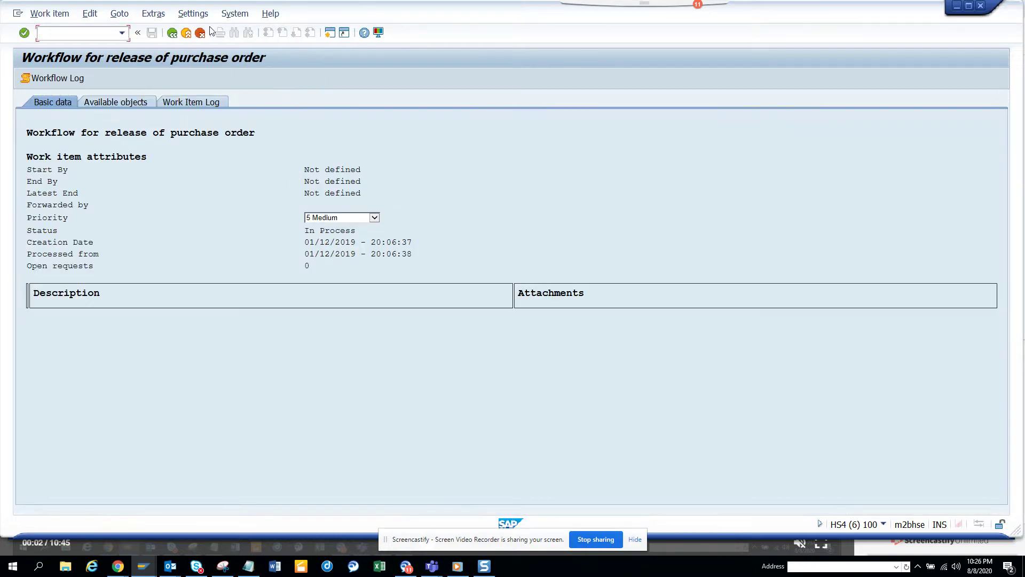
click(154, 16)
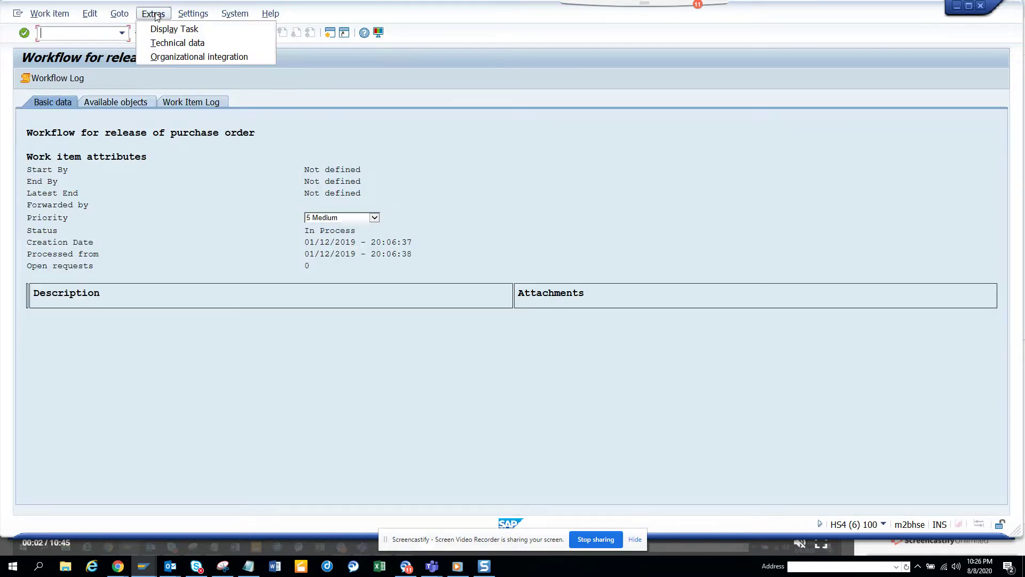
click(167, 48)
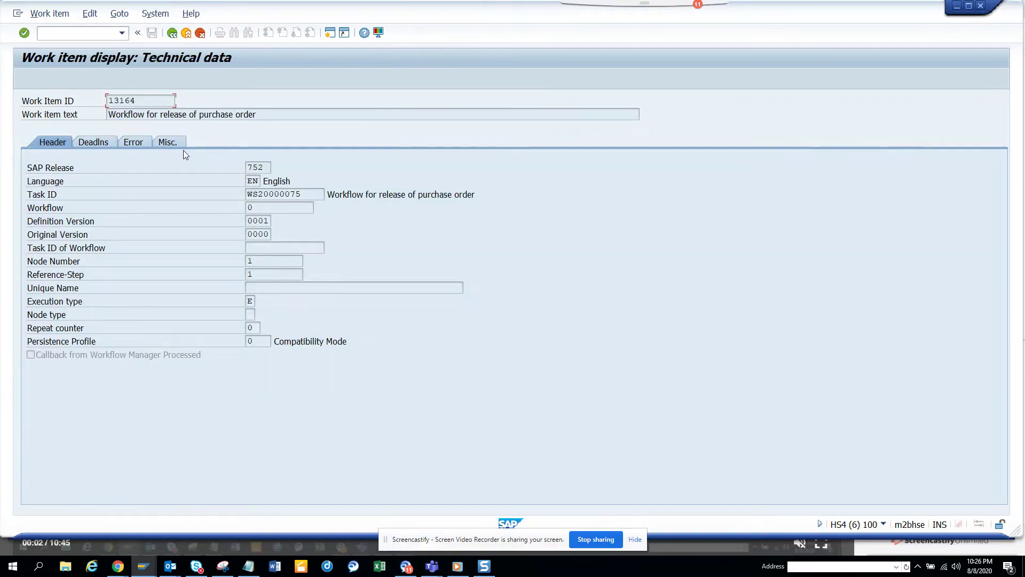
Step: Copy task ID WS20000075 and dismiss the session-limit error
drag(320, 192, 134, 180)
key(ctrl+c)
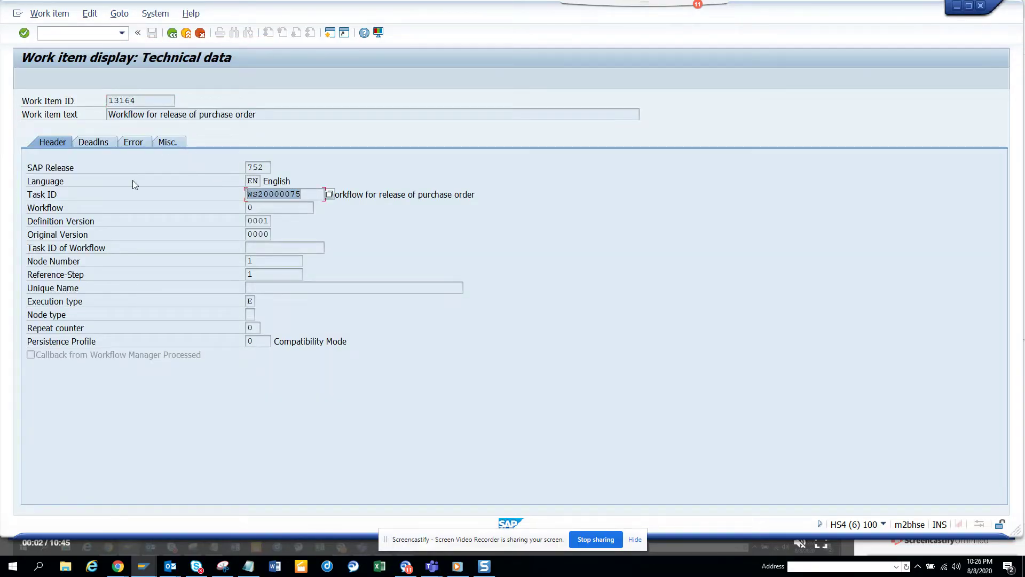
key(Left)
click(330, 32)
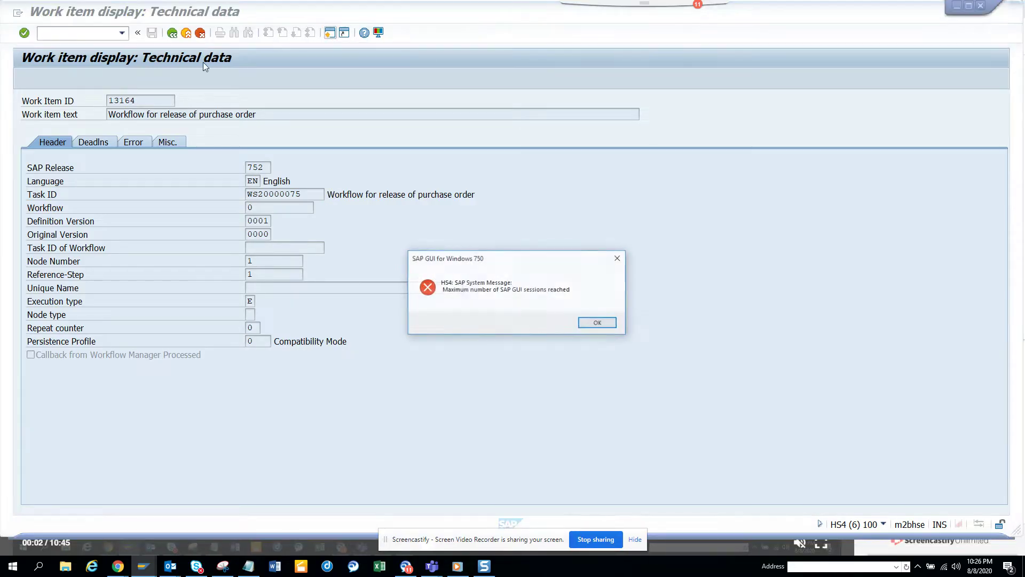
click(597, 323)
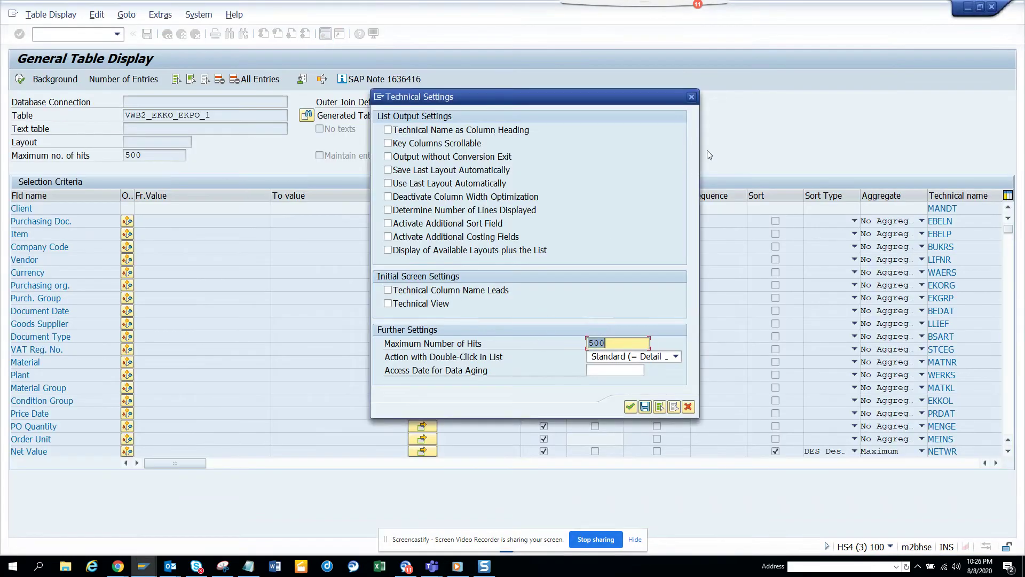
Step: Close the technical settings and open table SWWWIHEAD in the Data Browser (/nse16)
click(692, 96)
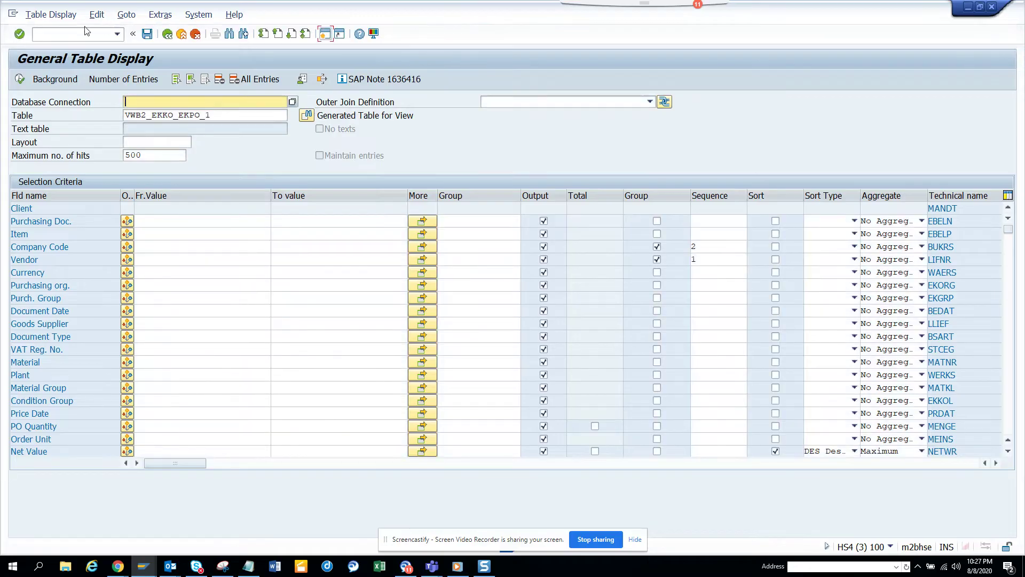
click(85, 32)
text(/nse16)
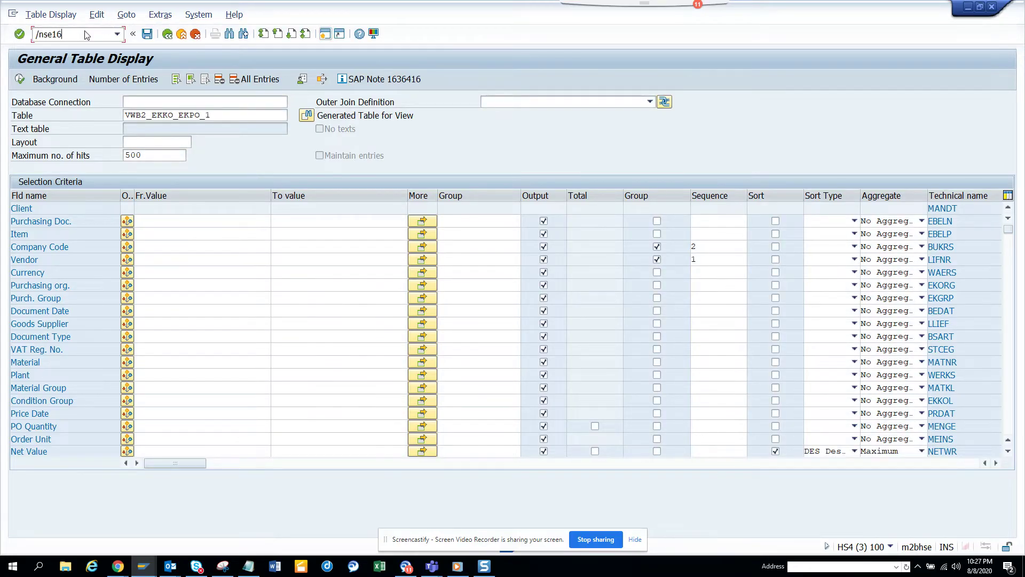
key(Return)
text(swwwihead)
key(Return)
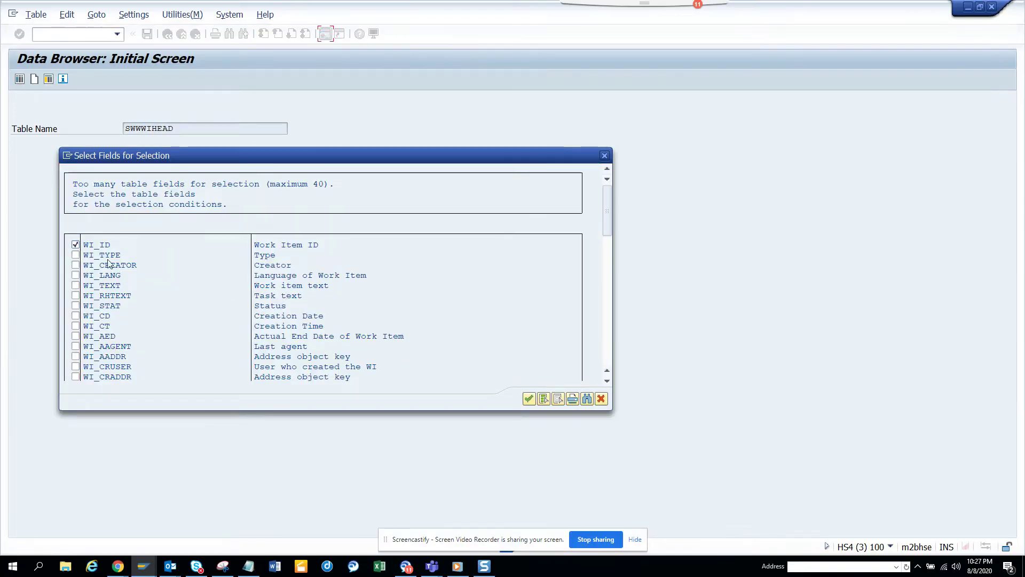
Step: Add WI_TYPE, WI_STAT and WI_RH_TASK as selection fields
click(76, 254)
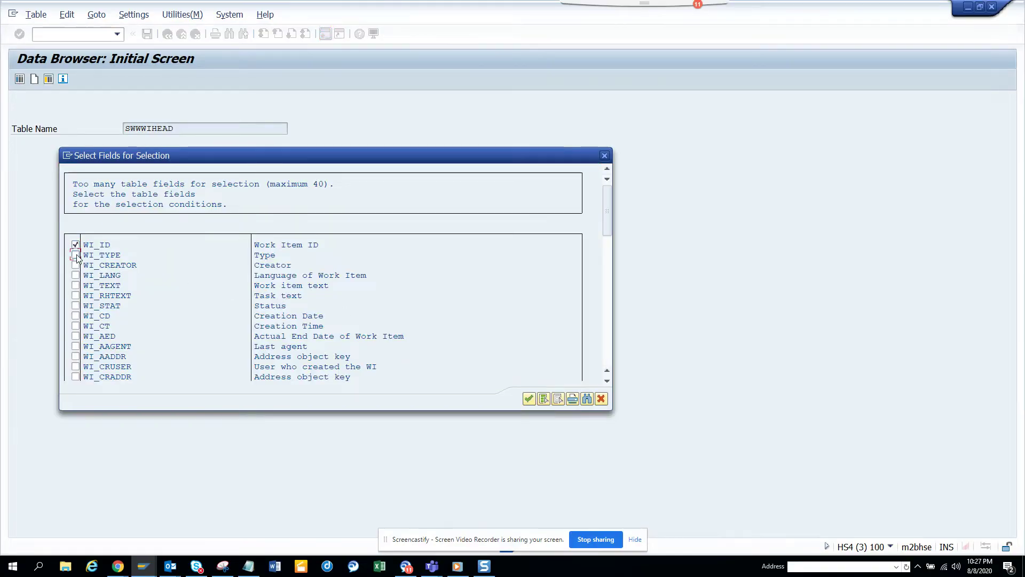
click(75, 305)
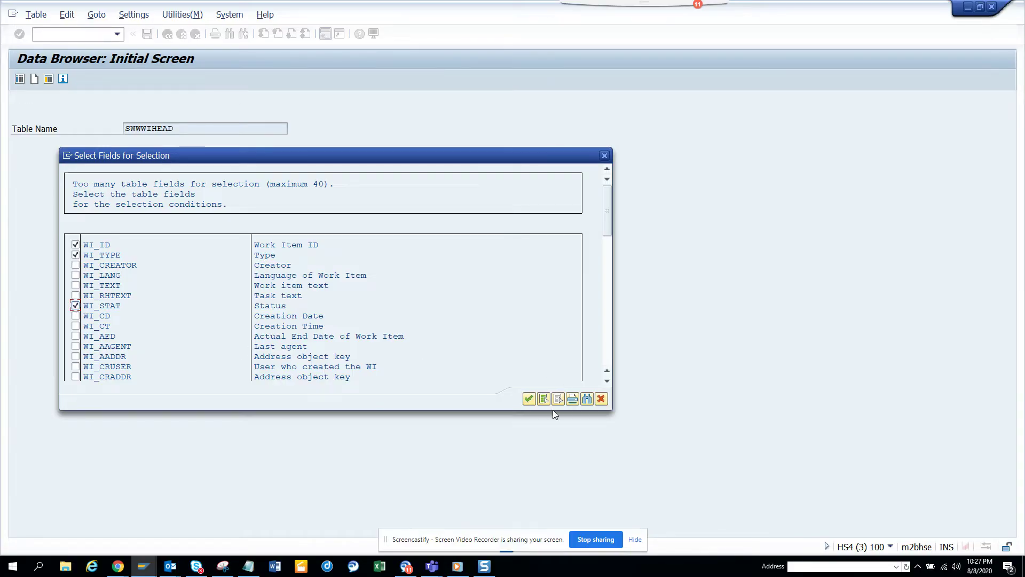
click(529, 398)
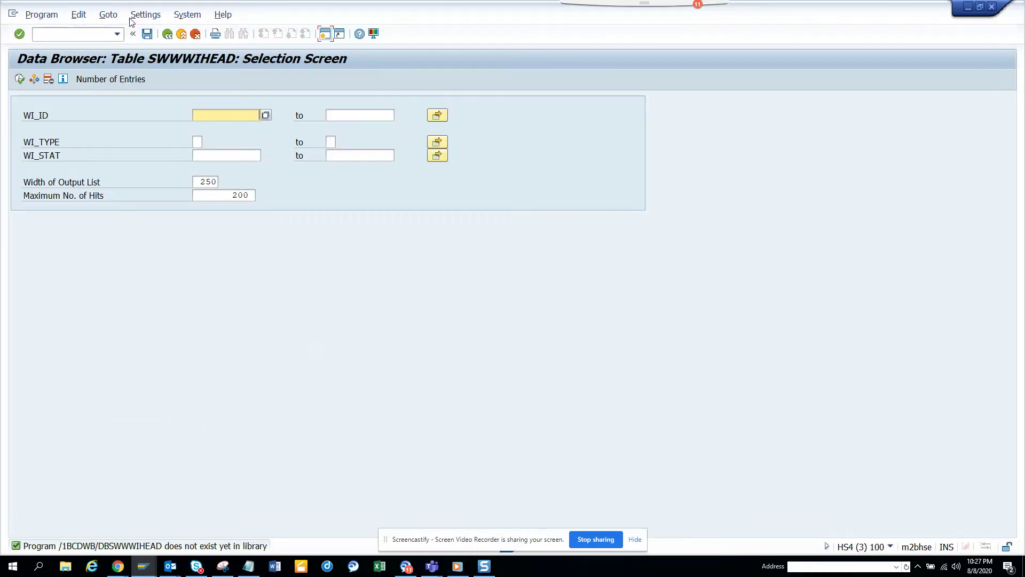
click(145, 15)
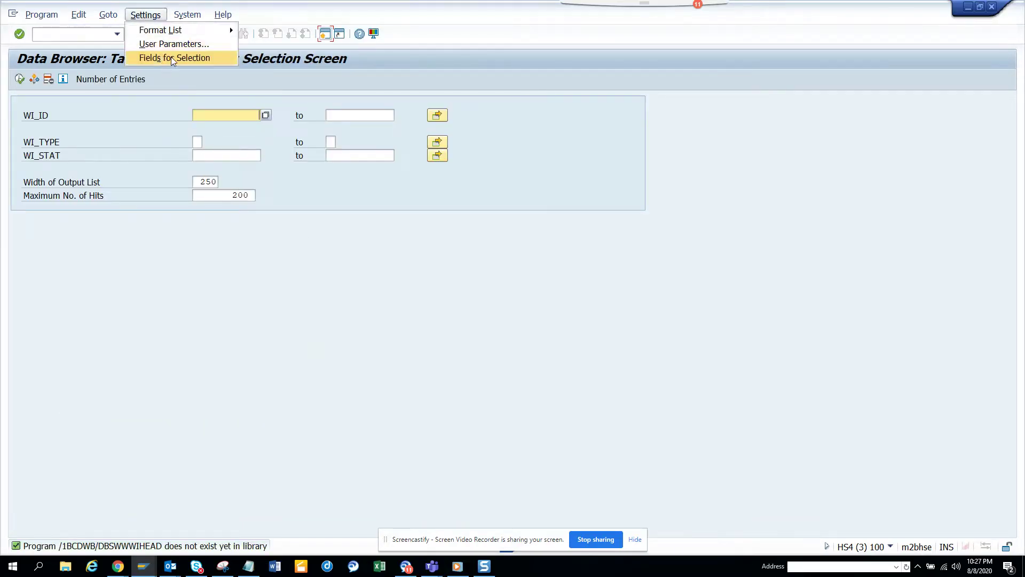
click(171, 57)
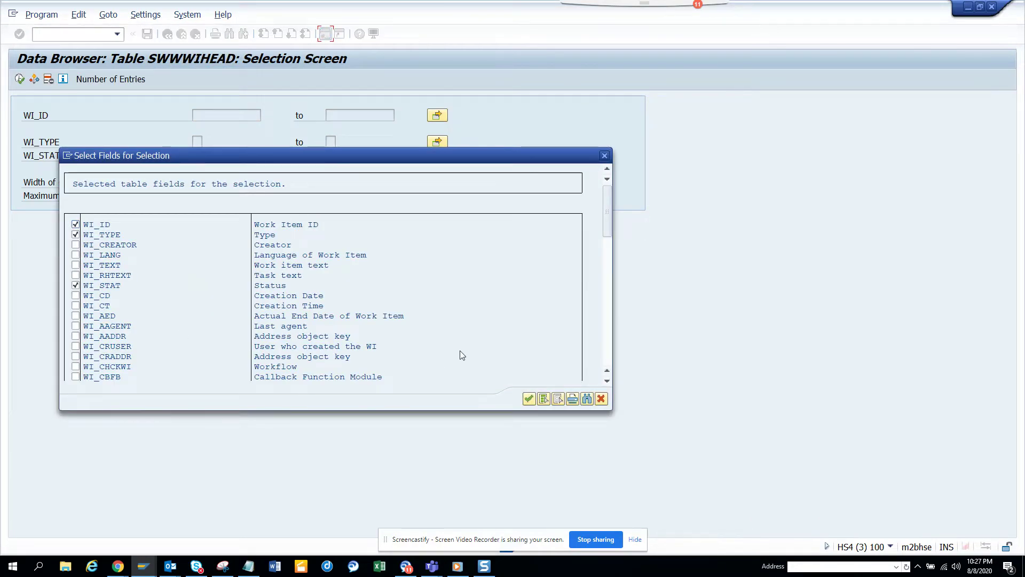
click(606, 381)
click(606, 381)
click(607, 381)
click(76, 356)
click(529, 398)
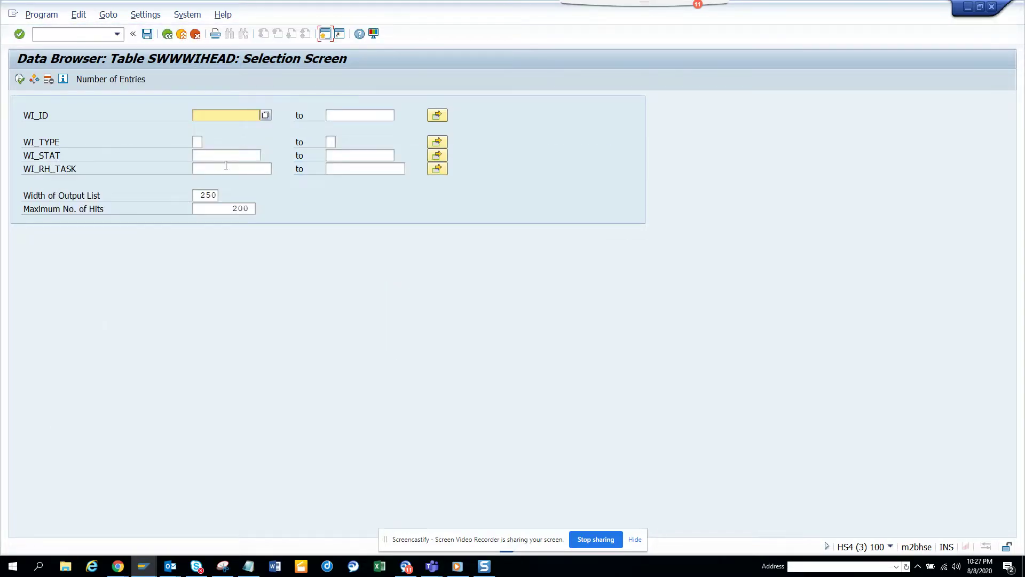
Step: Paste task WS20000075 into WI_RH_TASK and set WI_STAT to exclude completed
click(228, 168)
key(ctrl+v)
click(238, 159)
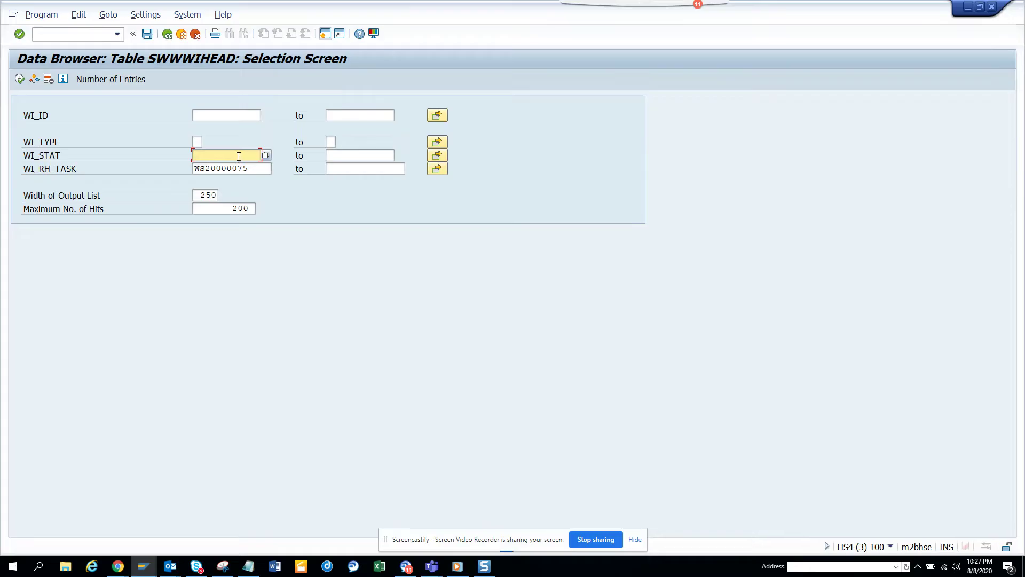
key(F8)
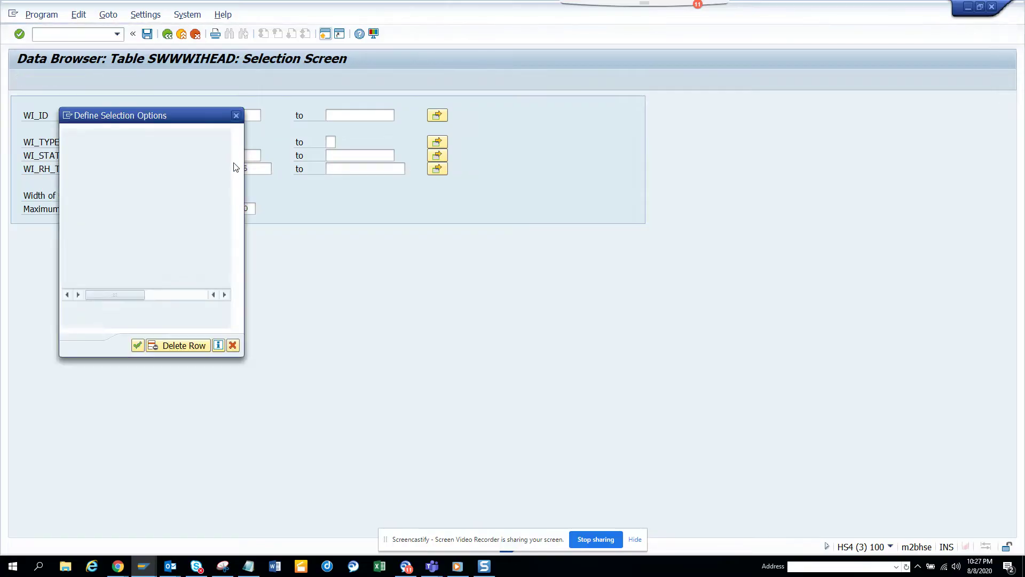
double_click(166, 229)
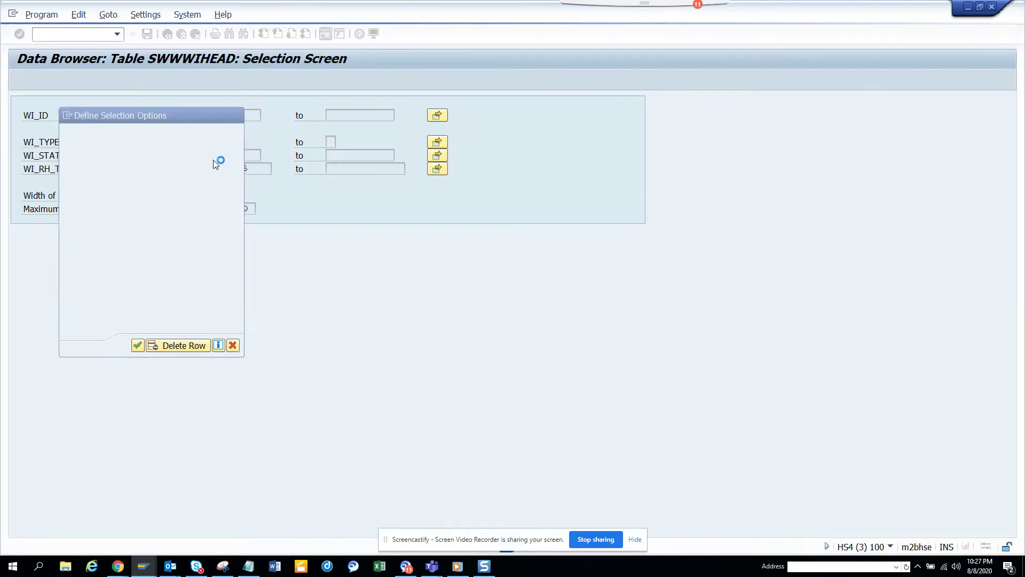
text(co)
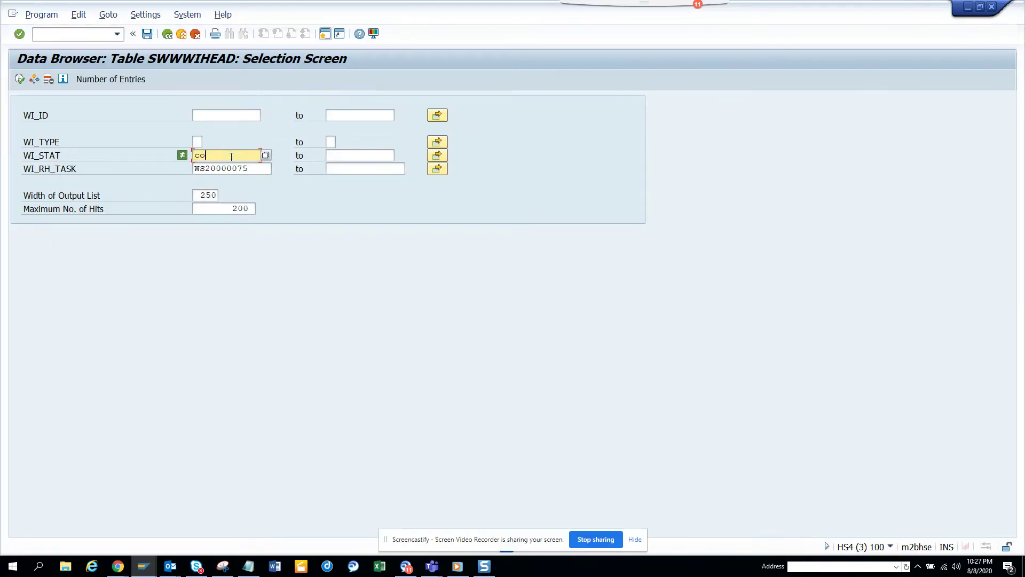
text(mpleted)
Step: Execute the query, view details of work item 3014, and widen the WI_RHTEXT column
click(24, 82)
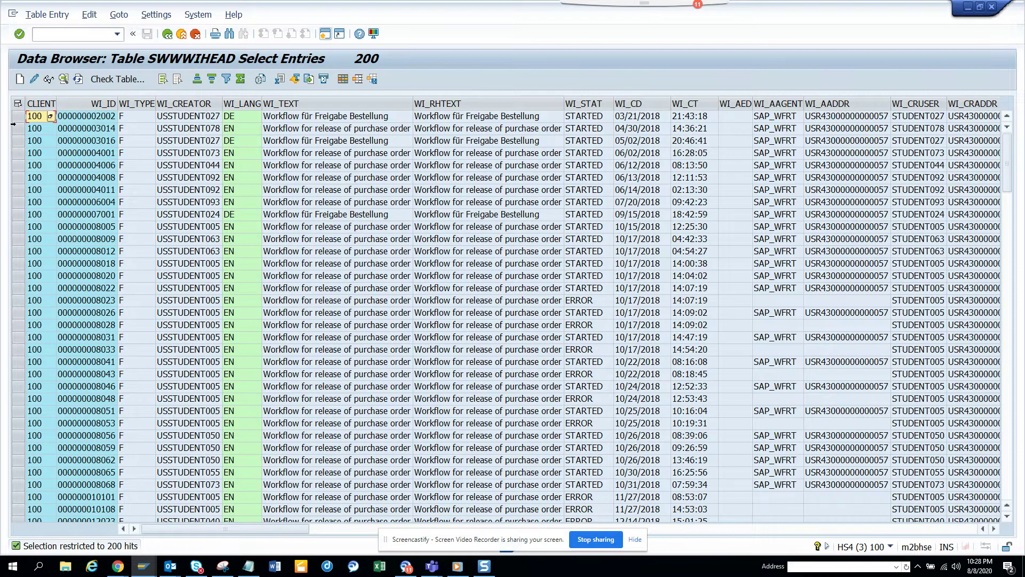
click(18, 129)
click(68, 80)
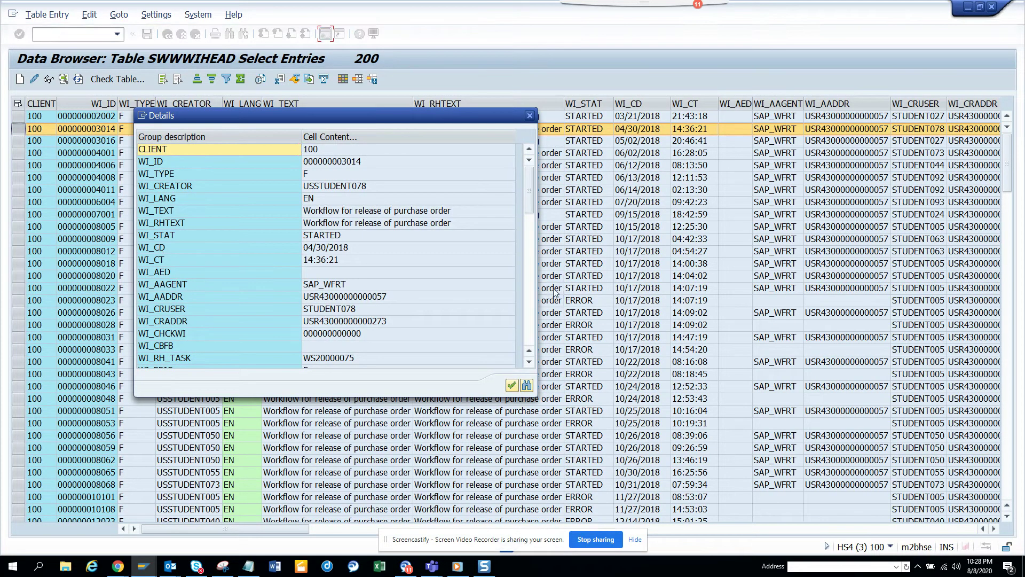
click(531, 117)
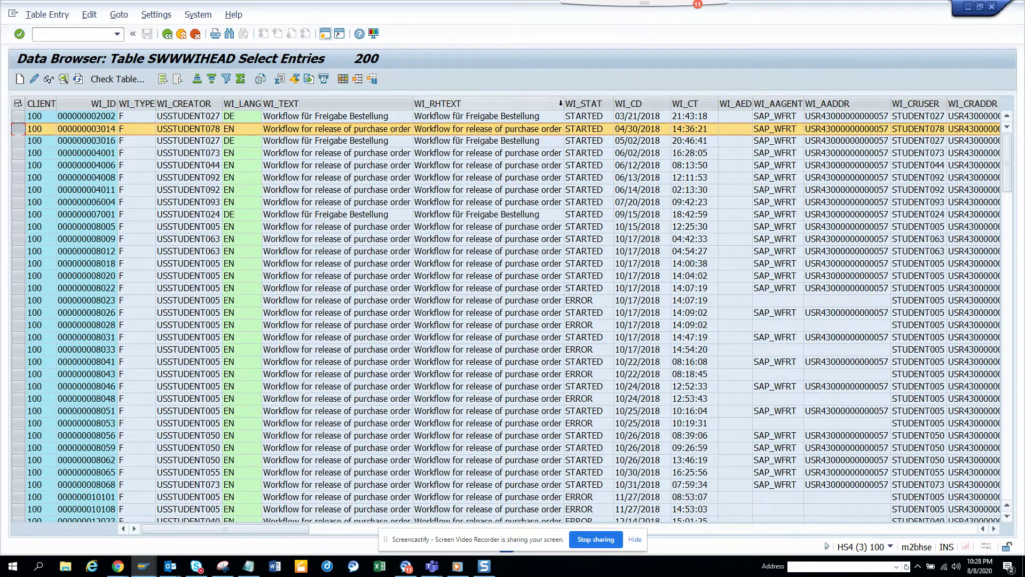
drag(562, 103, 677, 103)
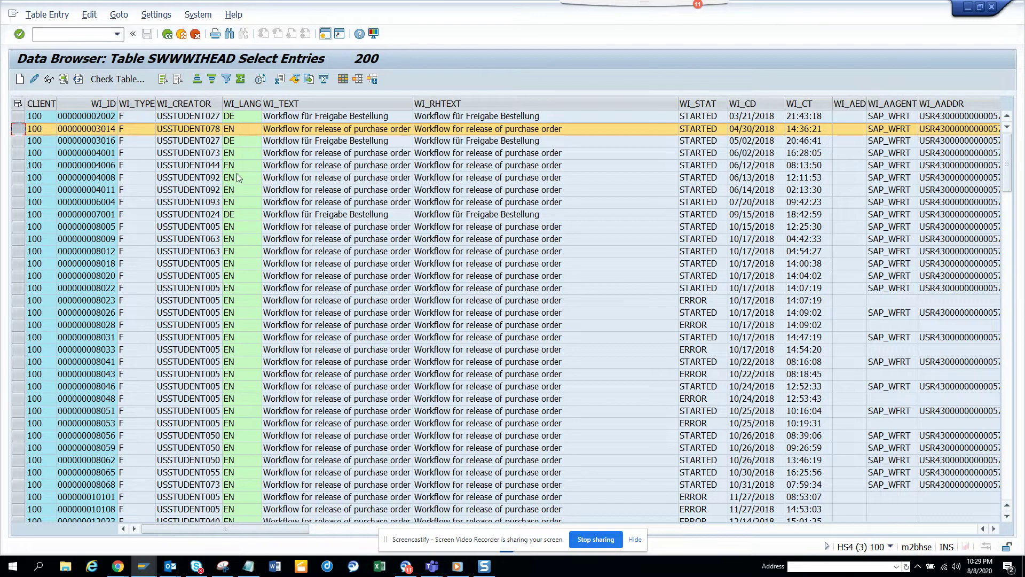
Step: Switch to the SAP Easy Access window and start the Data Browser with /nse16
mouse_move(151, 571)
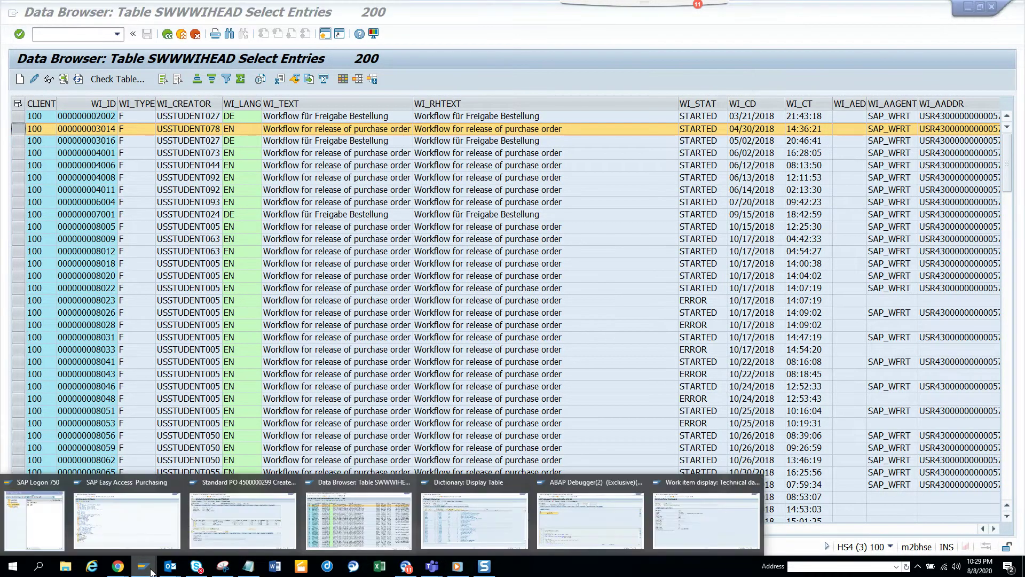
click(138, 526)
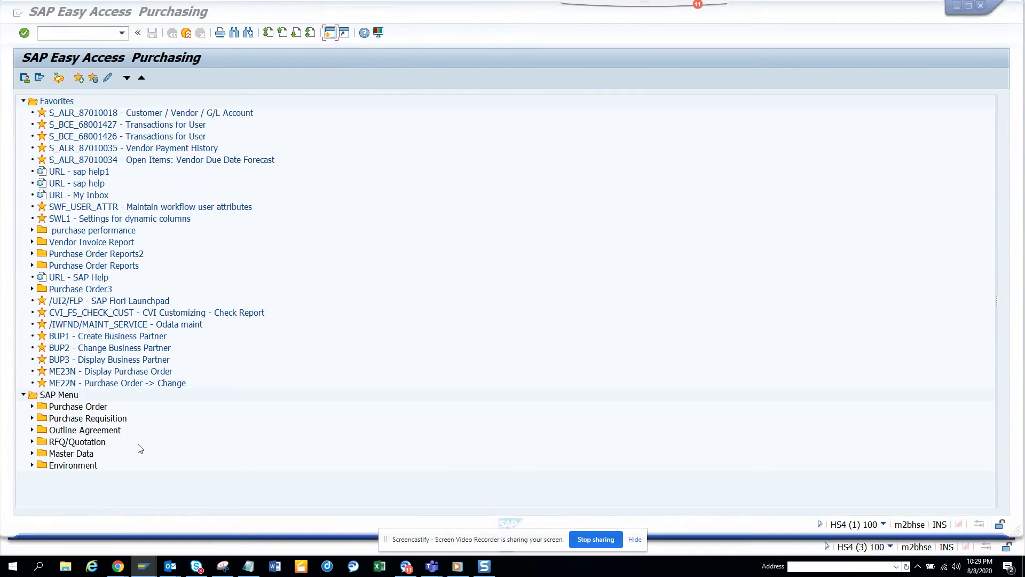
click(90, 35)
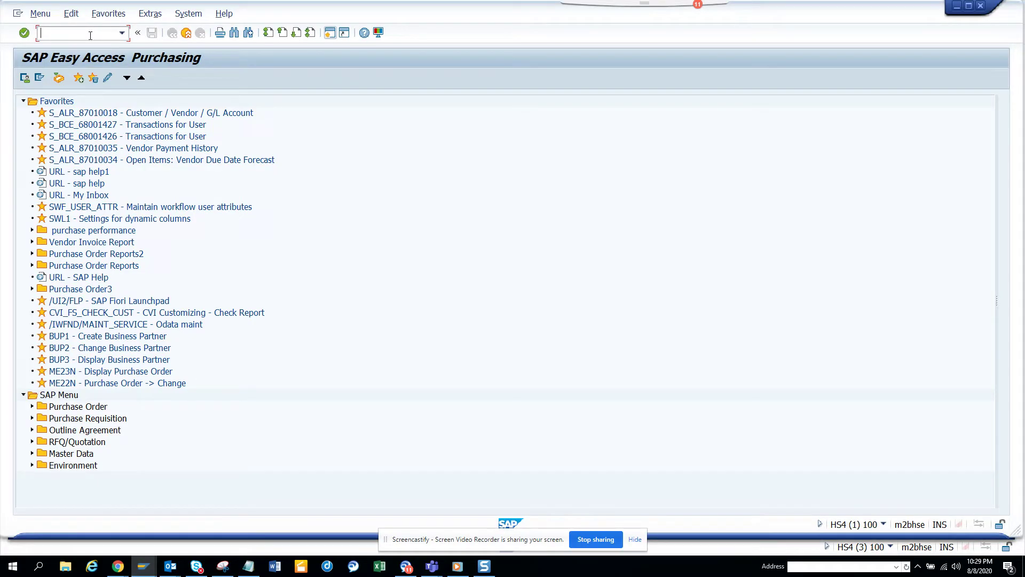
text(/nse16)
key(Return)
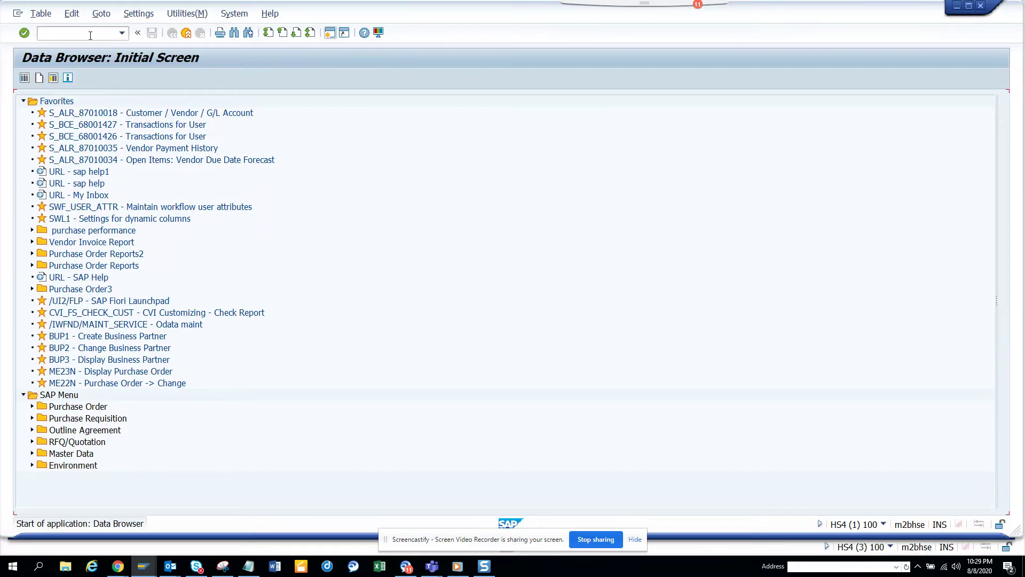
Step: Search tables matching sw*obj* and pick SWW_WI2OBJ as the table name
text(sw)
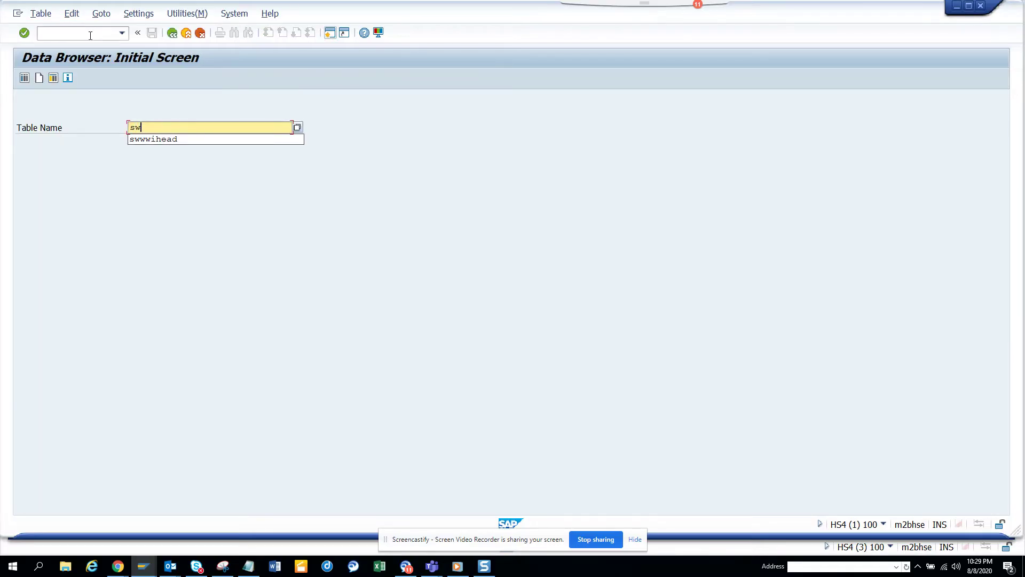
text(*obj*)
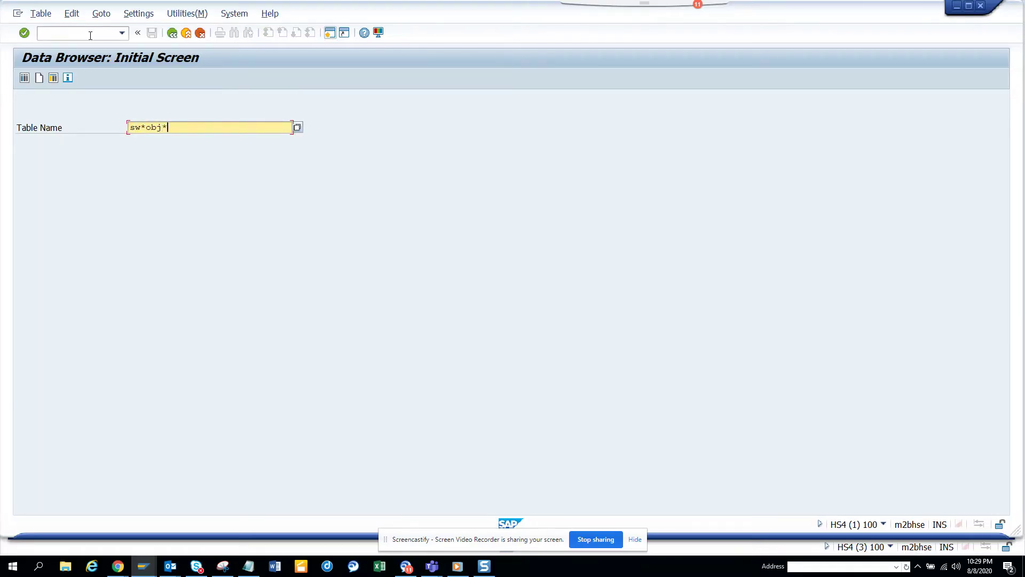
key(Return)
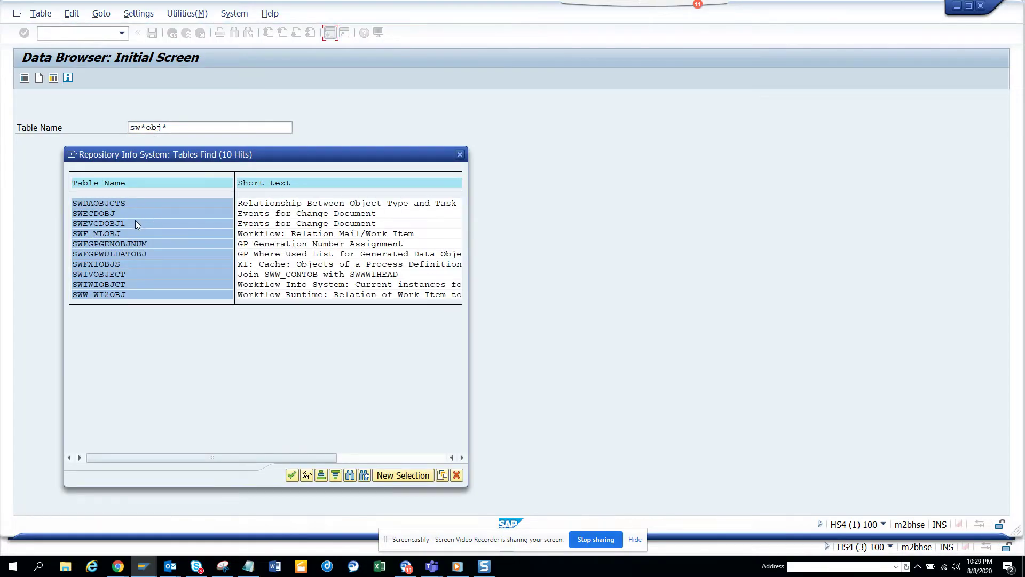
click(121, 295)
double_click(121, 294)
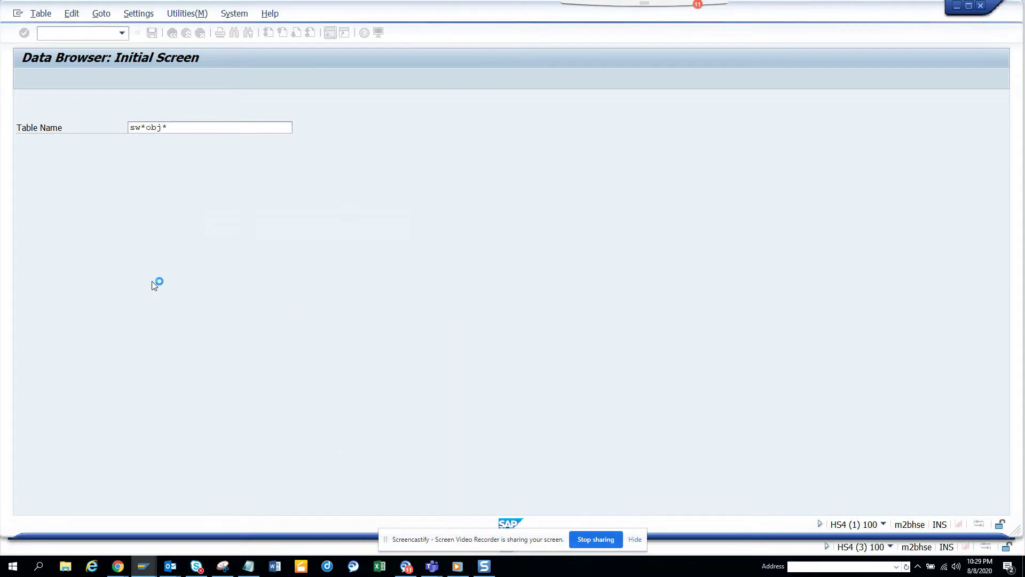
click(199, 129)
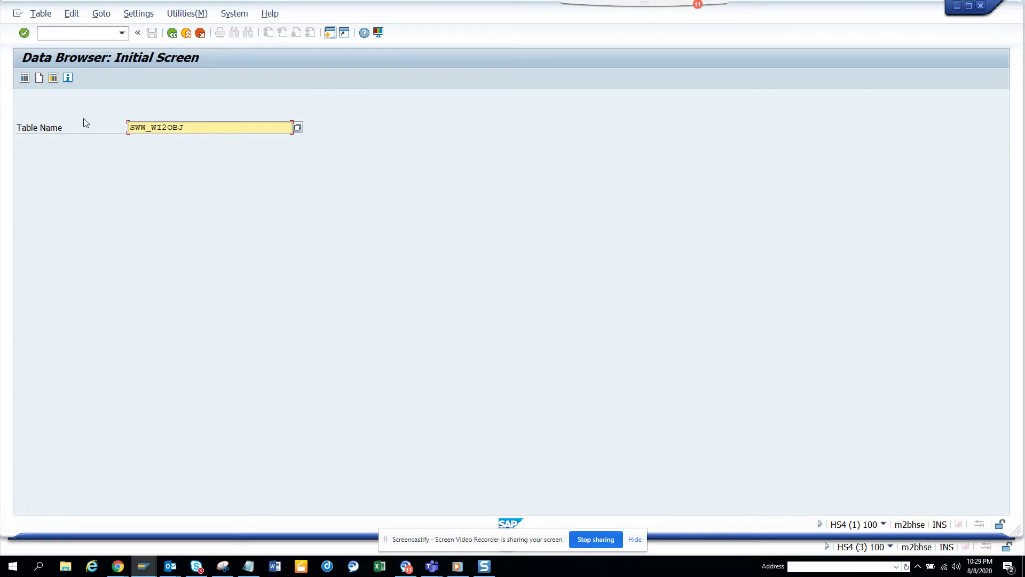
drag(190, 126, 128, 128)
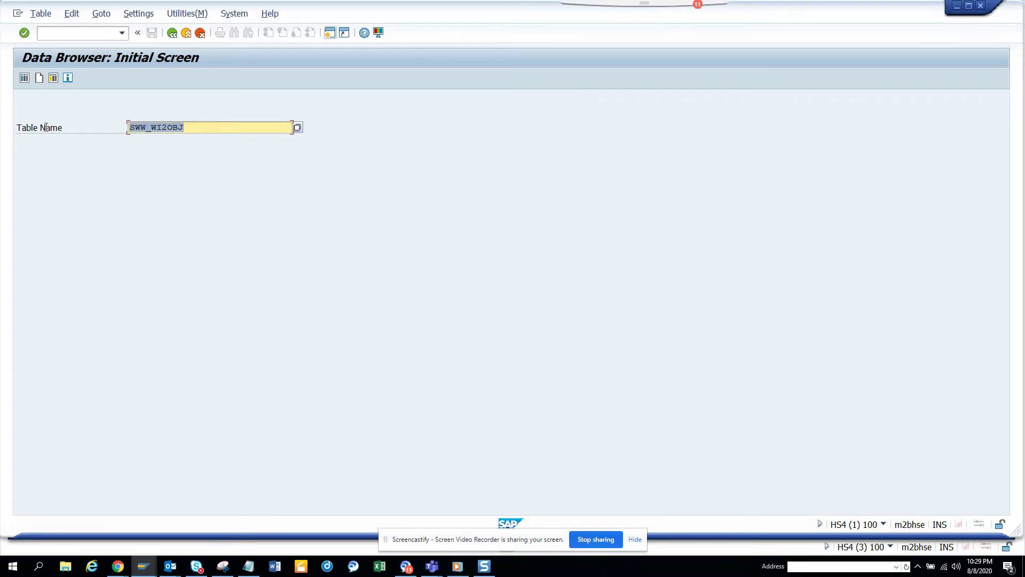
click(24, 79)
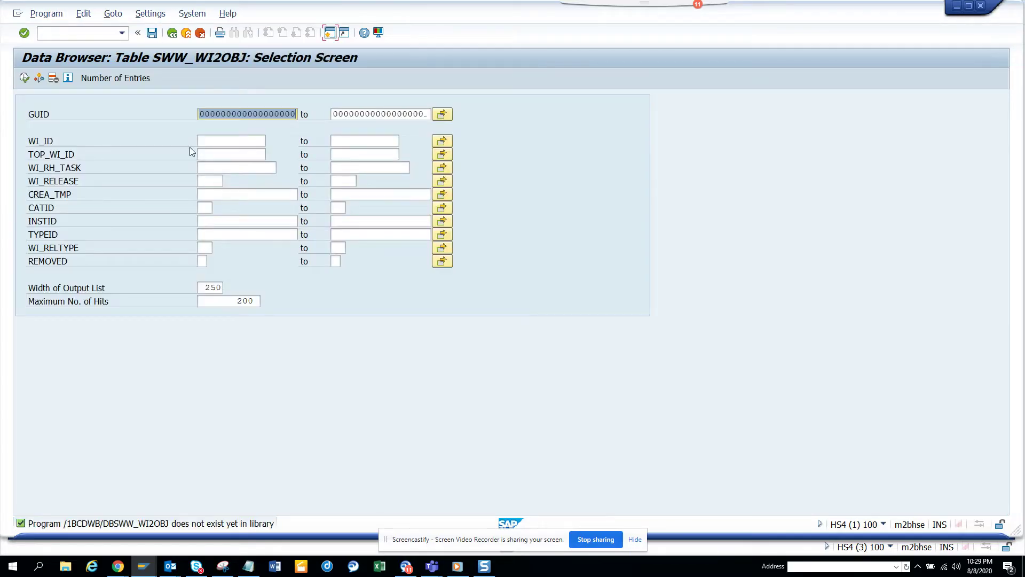
click(232, 169)
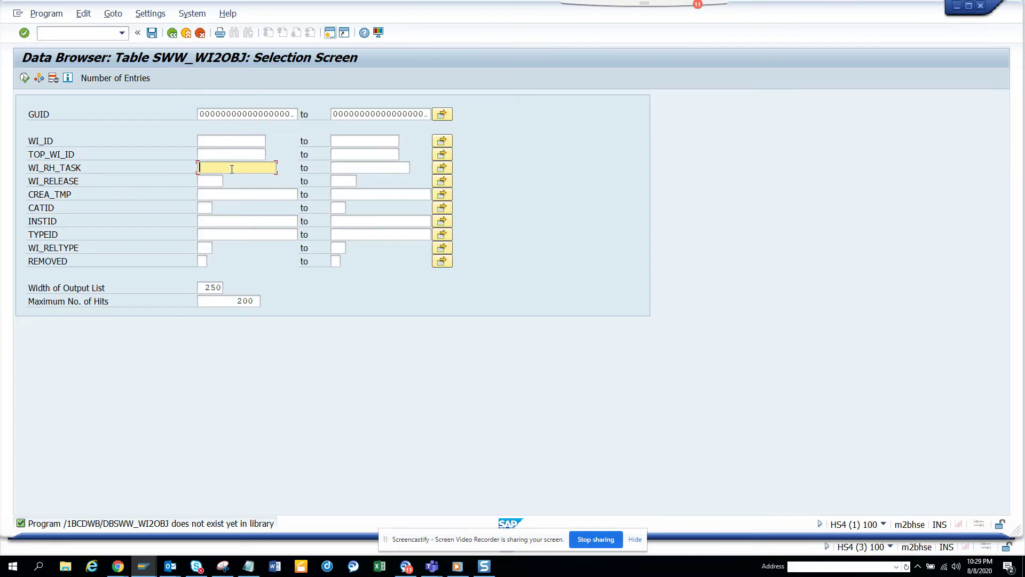
key(alt+Tab)
key(alt+Tab)
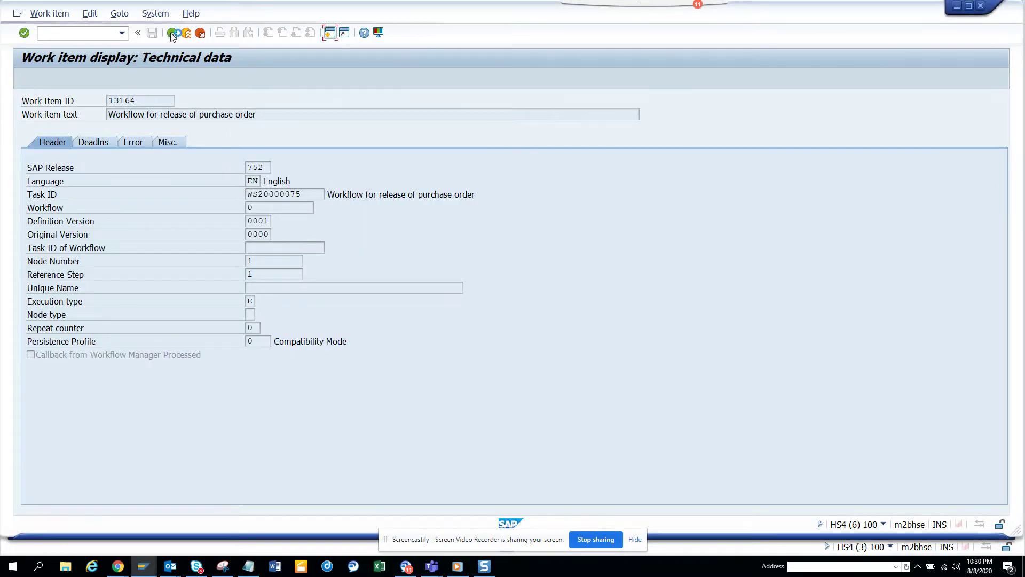
click(171, 33)
click(171, 33)
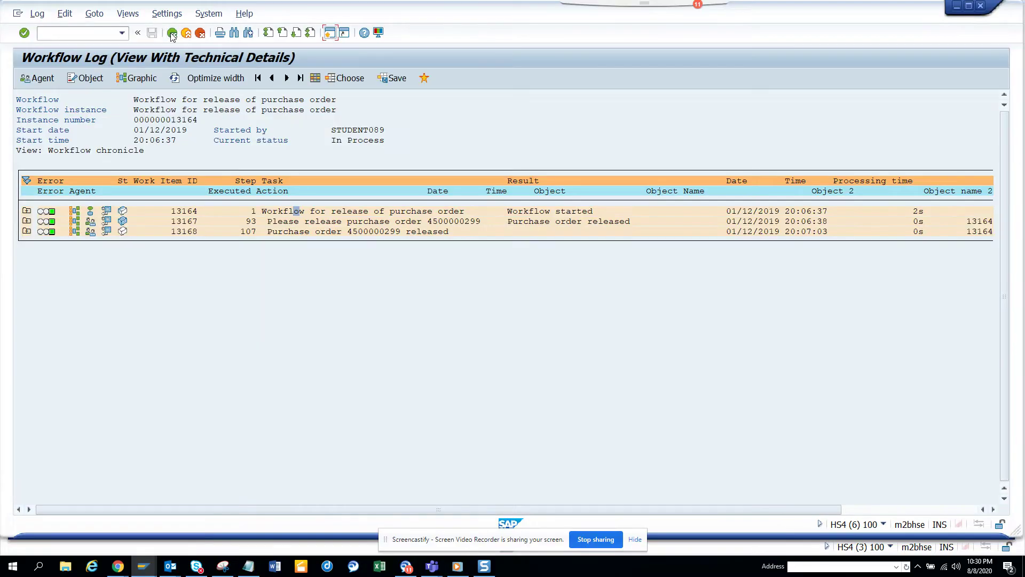
click(172, 33)
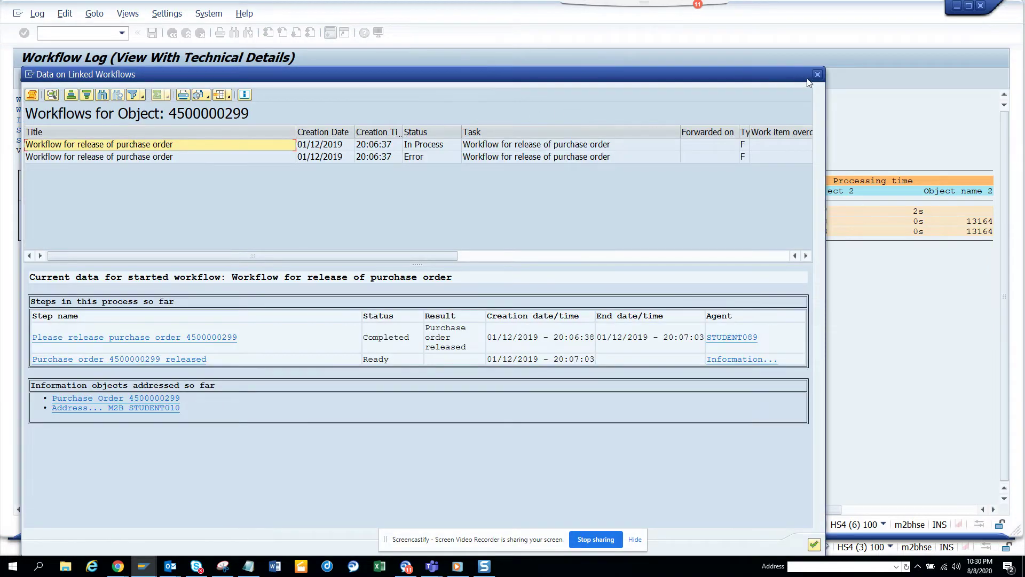
click(818, 74)
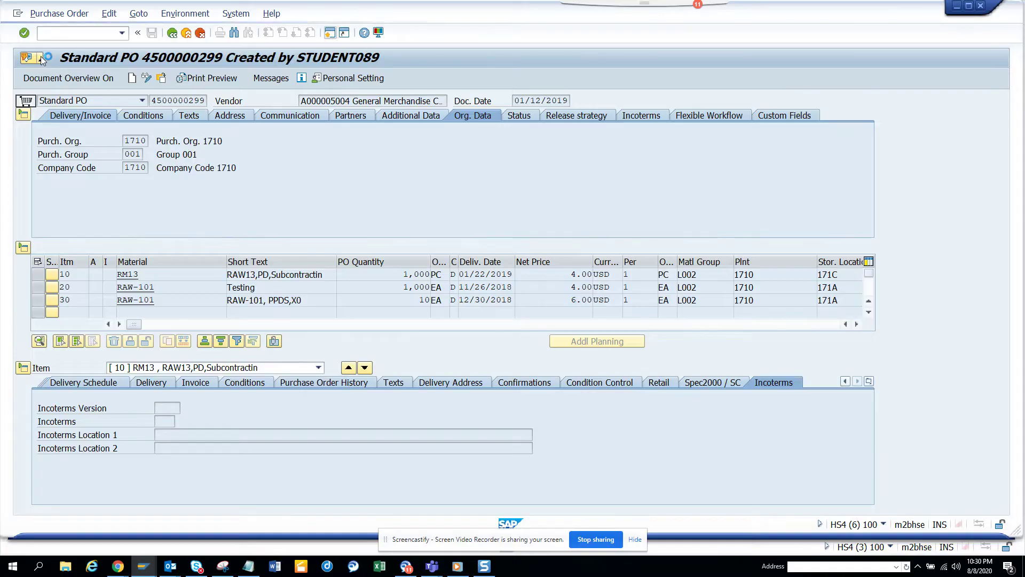
click(40, 58)
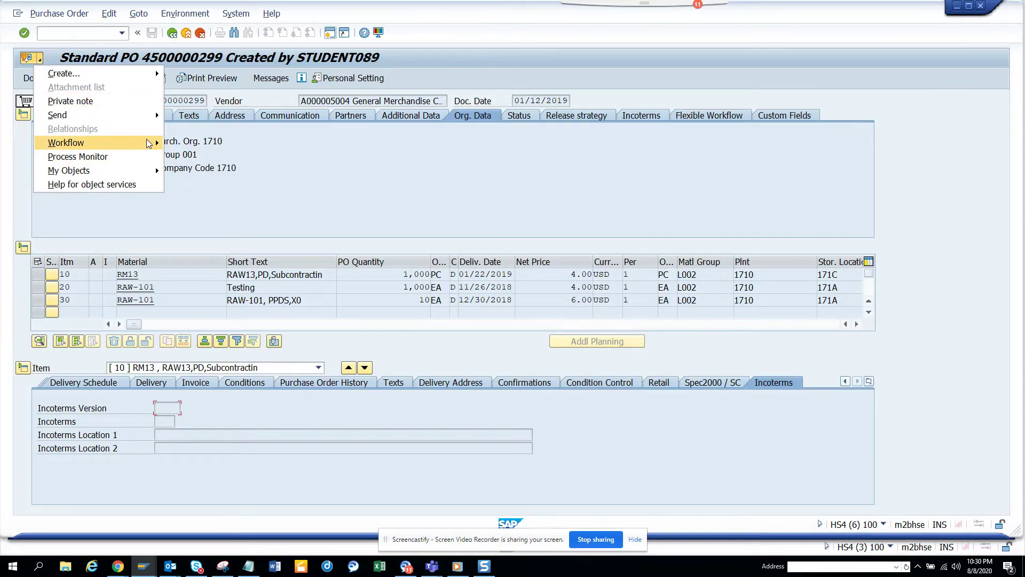
mouse_move(156, 142)
click(203, 155)
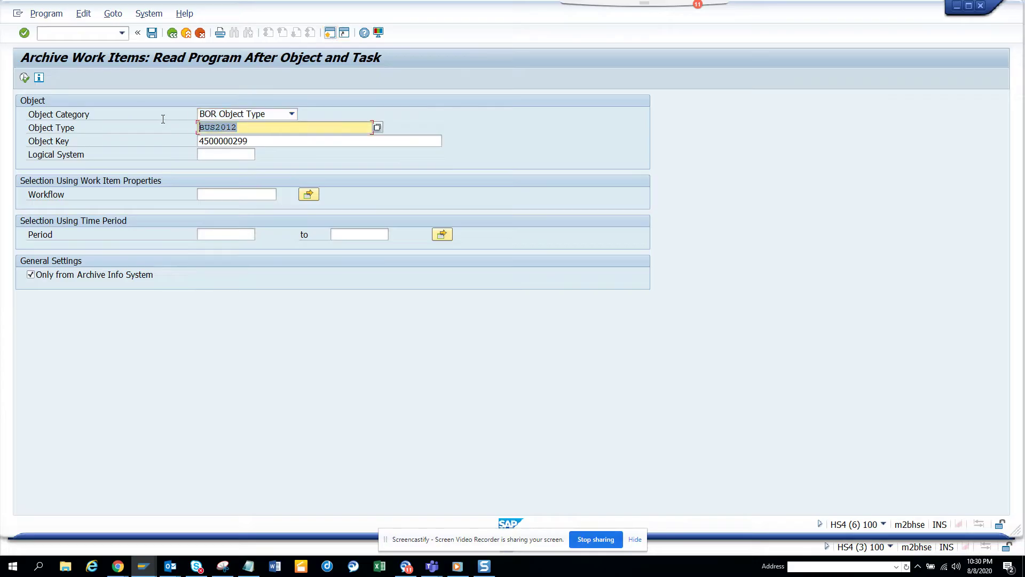
key(F8)
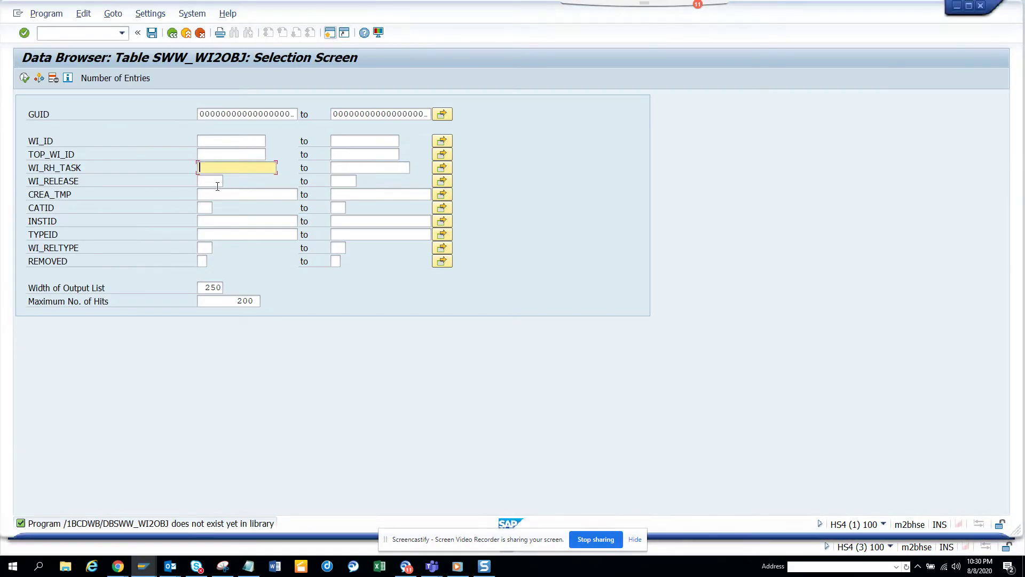
click(226, 235)
text(BUS2012)
key(alt+Tab)
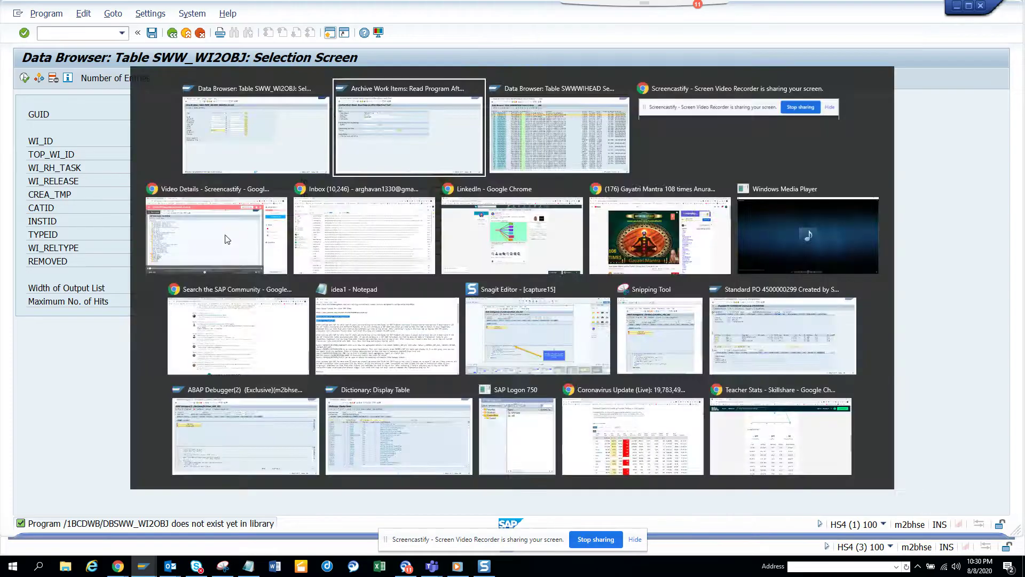
drag(270, 142, 86, 127)
key(ctrl+c)
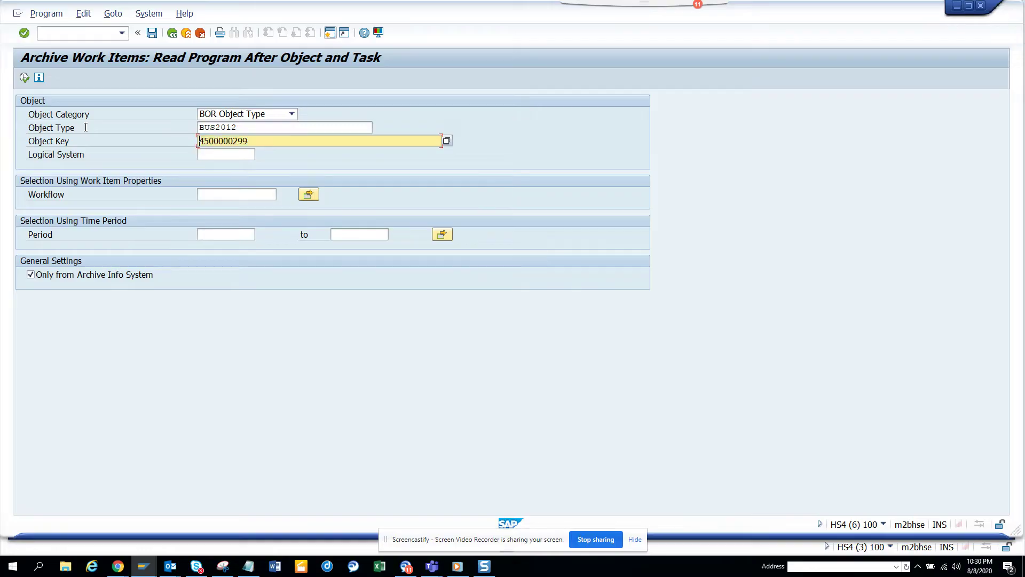
key(alt+Tab)
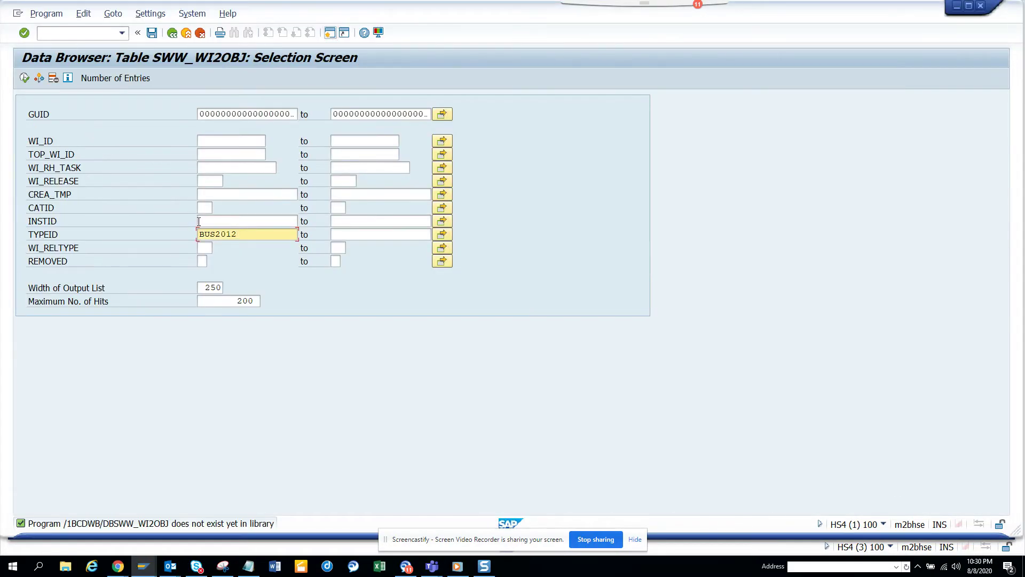
click(208, 221)
key(ctrl+v)
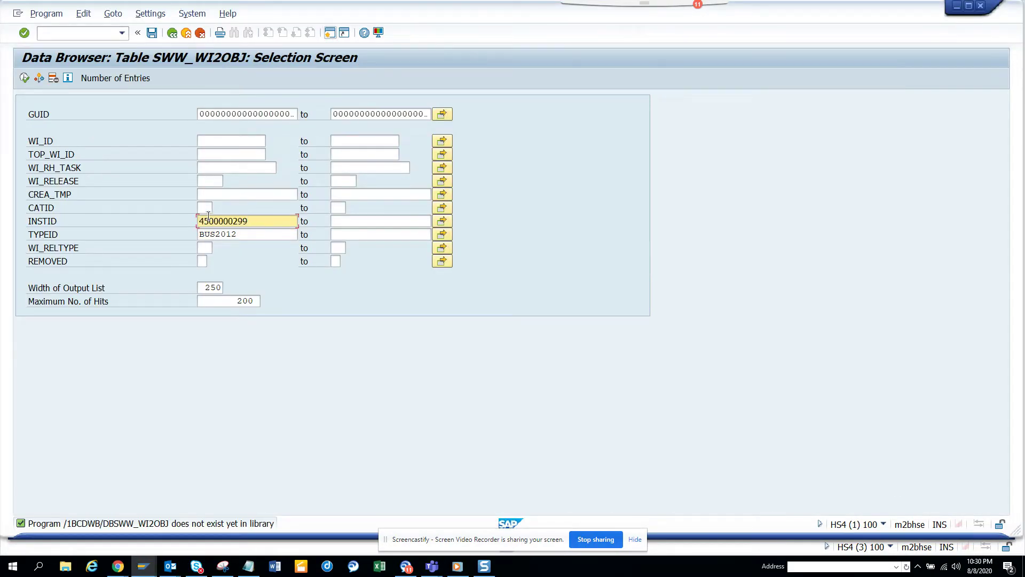
click(208, 208)
text(BO)
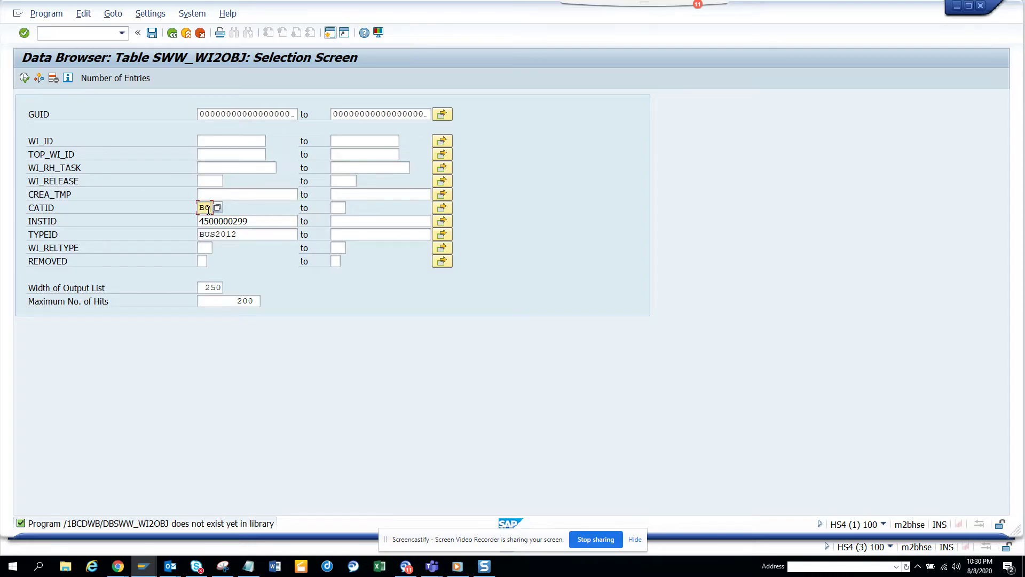
click(24, 79)
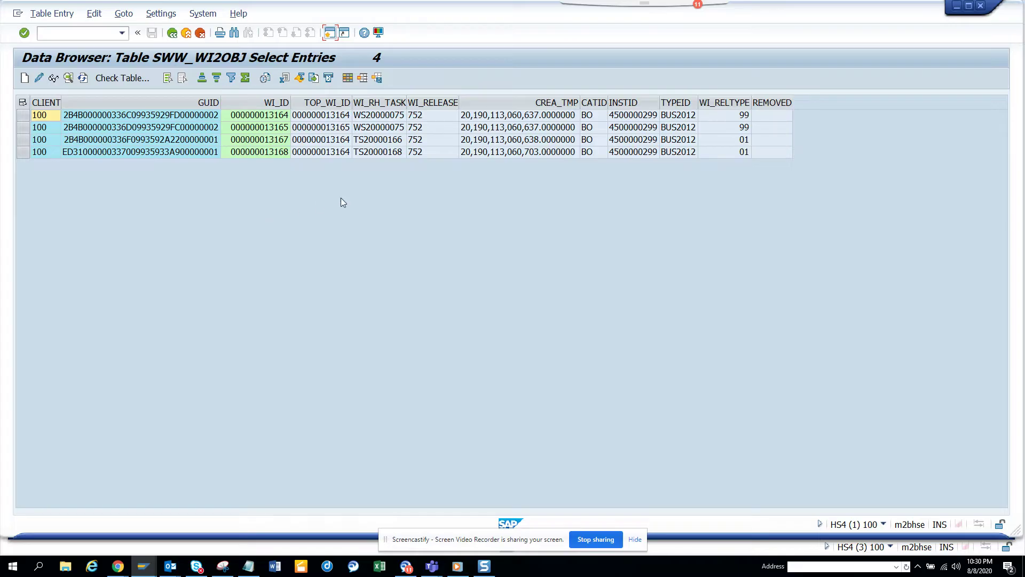
Step: Select work items 2002 and 3014 in the SWWWIHEAD results, then return to the SWW_WI2OBJ selection screen
click(395, 117)
click(337, 118)
key(alt+Tab)
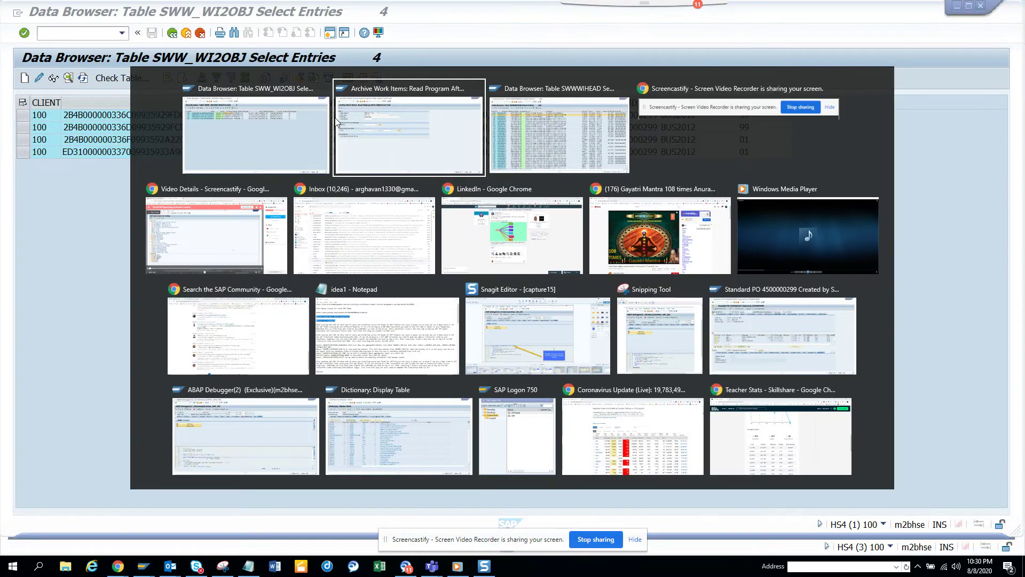
key(alt+Tab)
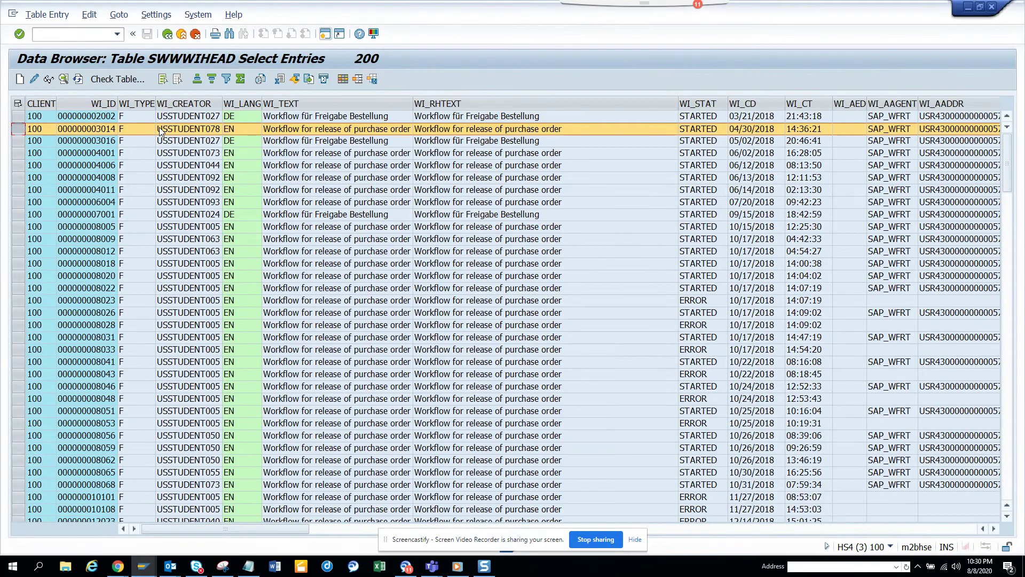
click(106, 117)
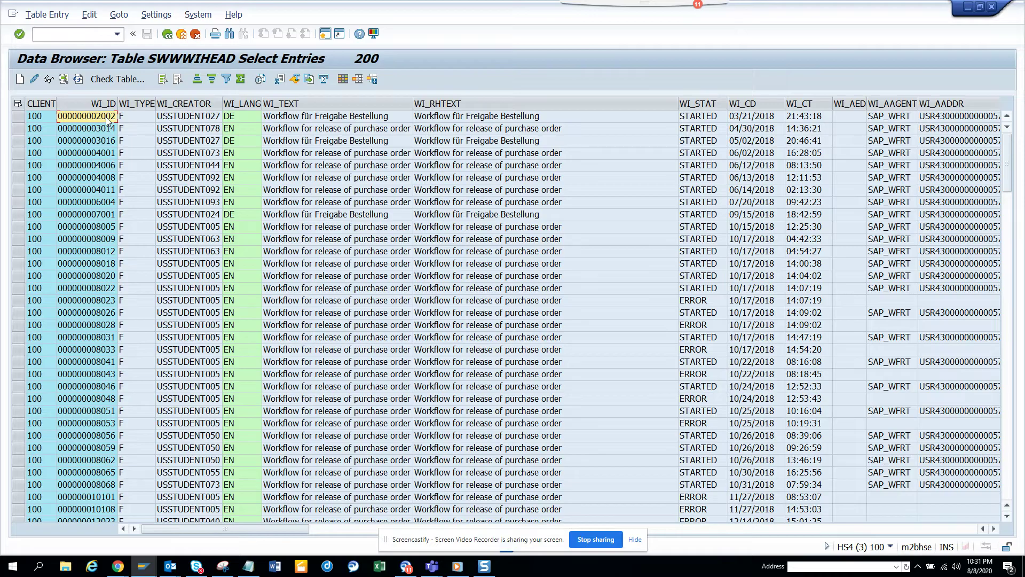
ctrl+click(106, 130)
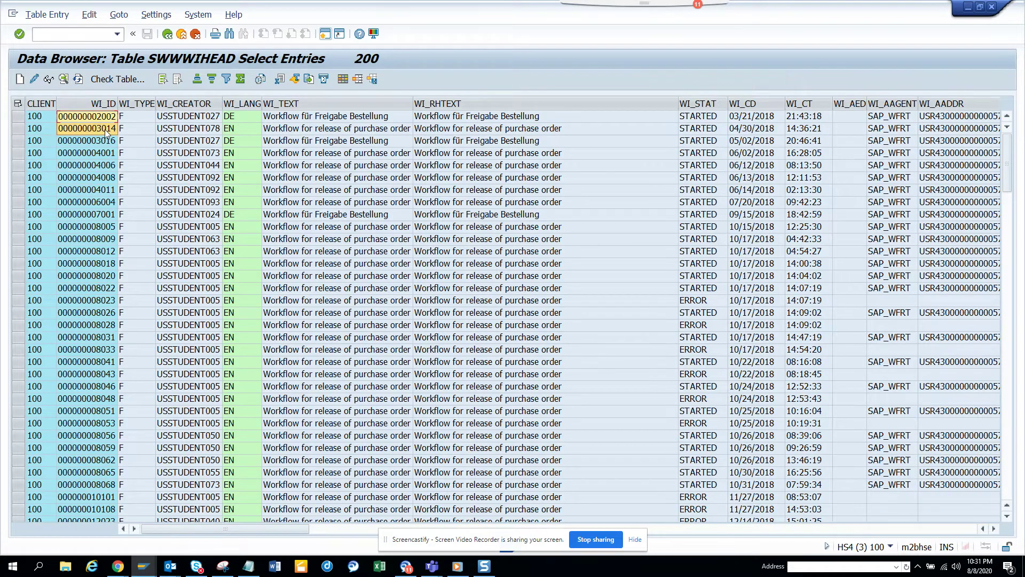
key(alt+Tab)
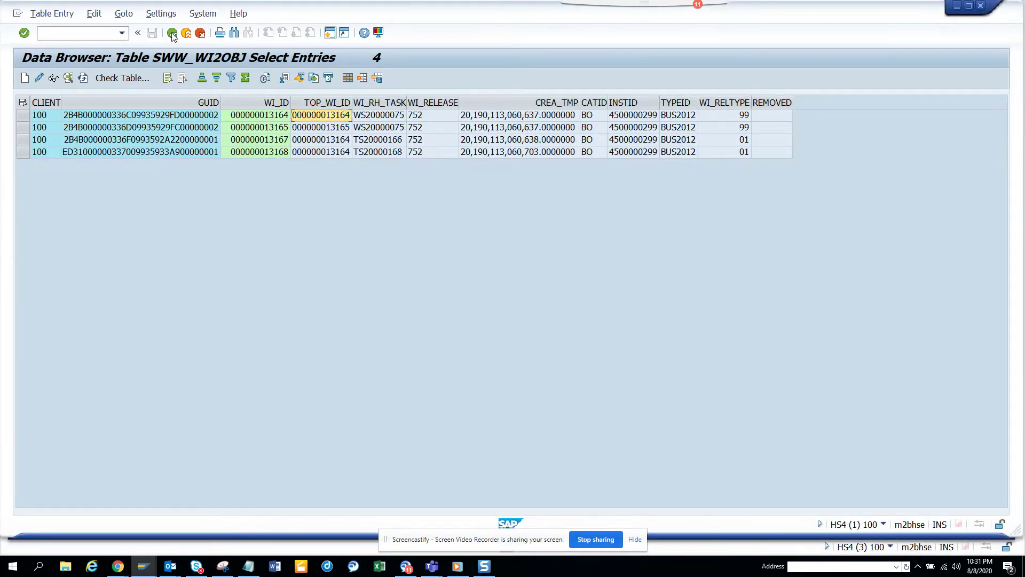
click(172, 33)
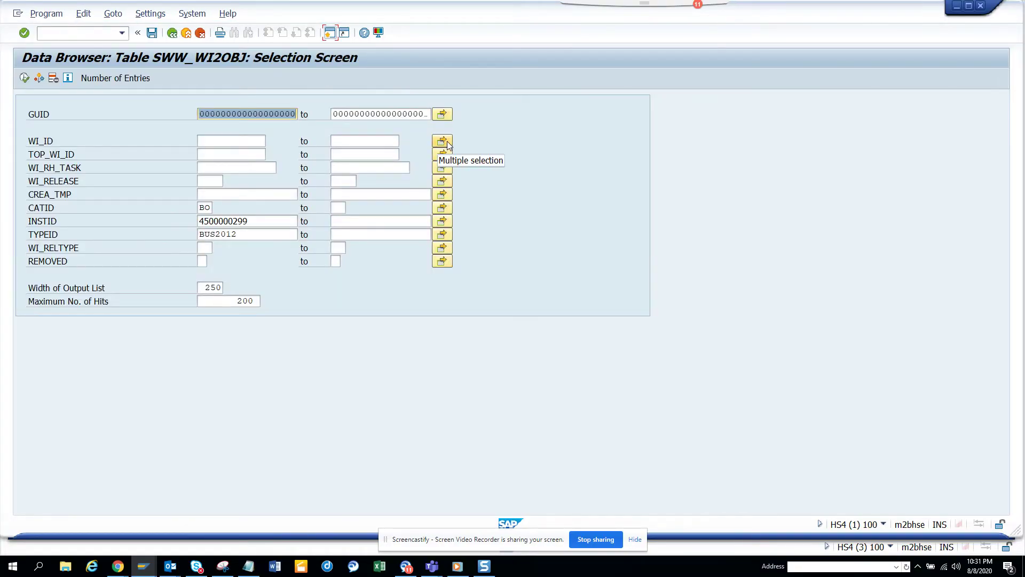
Step: Upload the copied work item IDs into WI_ID and clear the INSTID and TYPEID filters
click(447, 143)
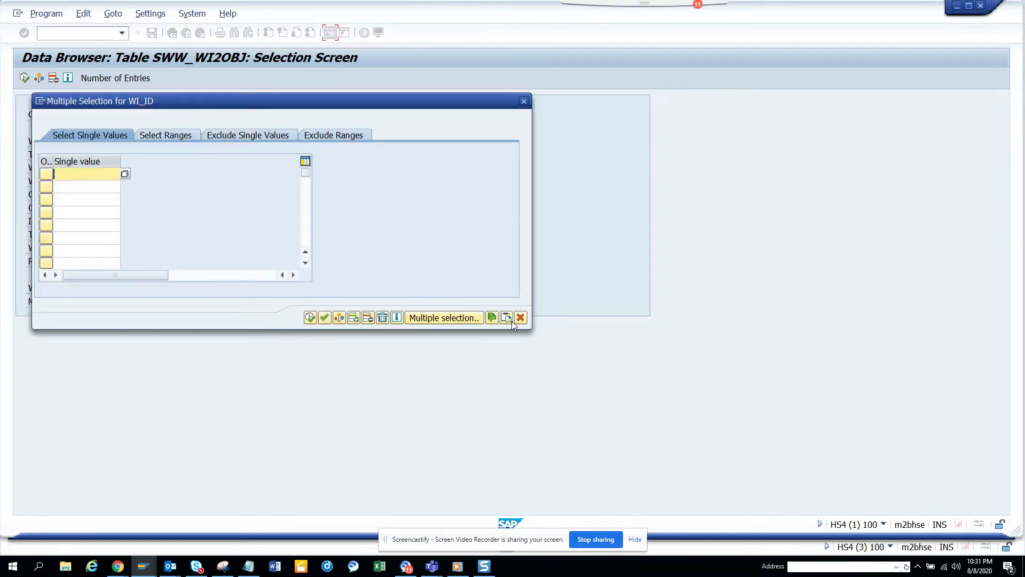
click(507, 319)
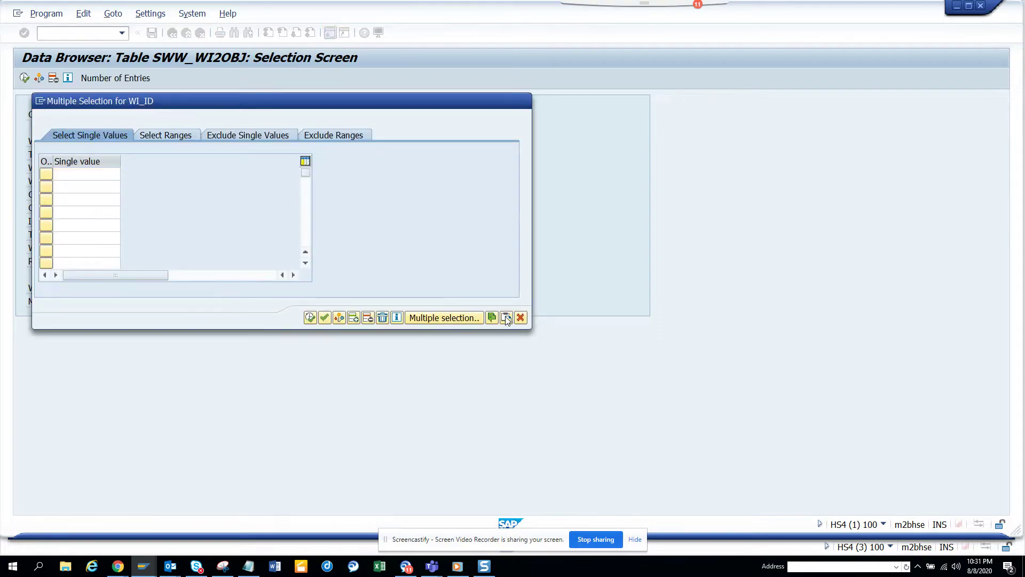
click(310, 318)
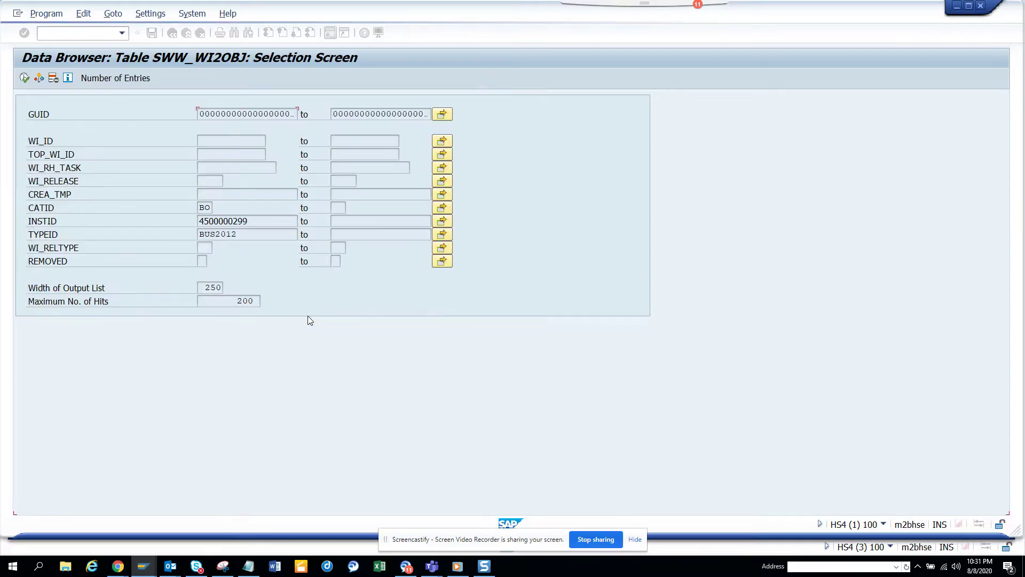
click(238, 168)
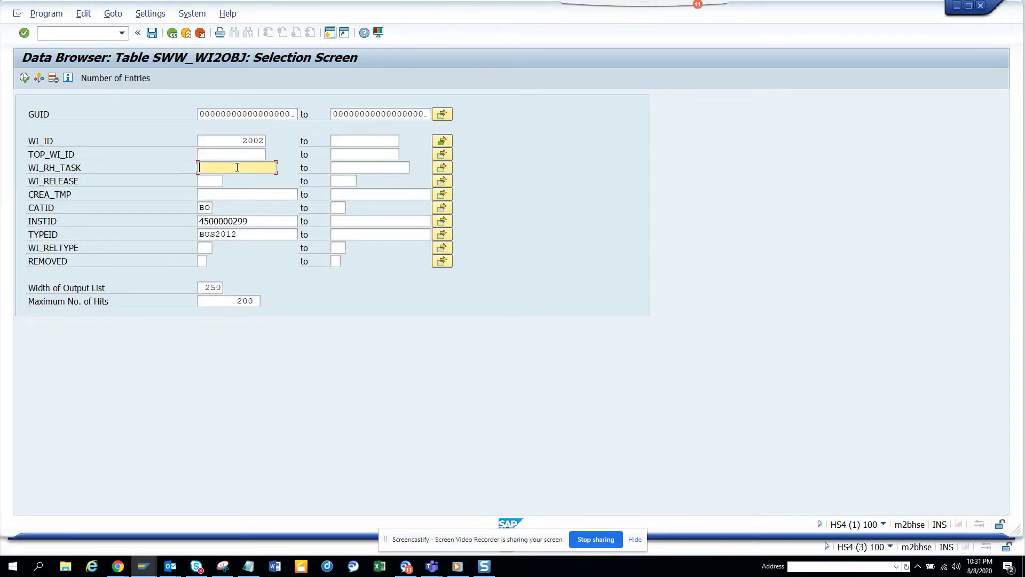
drag(258, 221, 107, 224)
key(Delete)
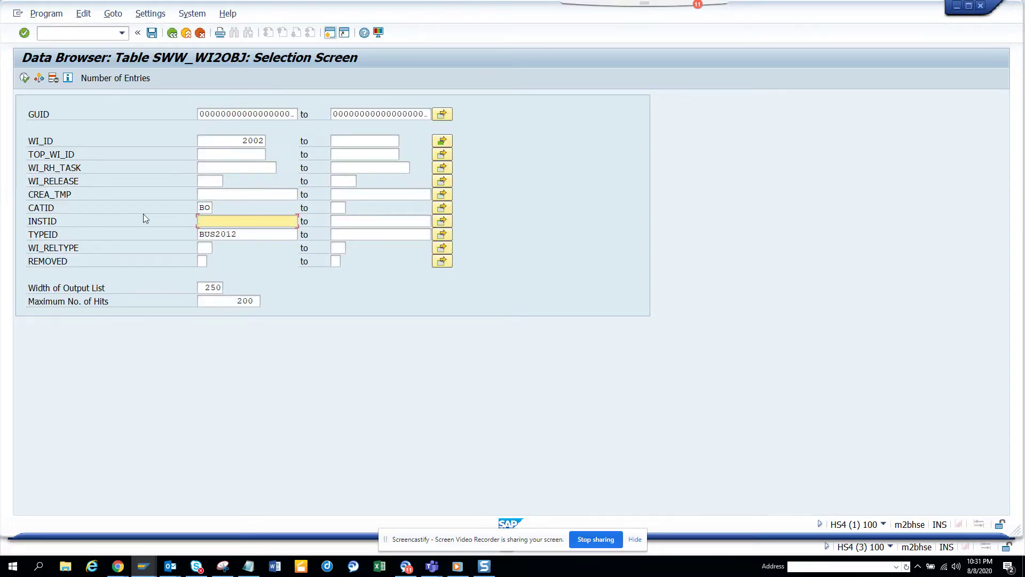
double_click(254, 235)
key(Delete)
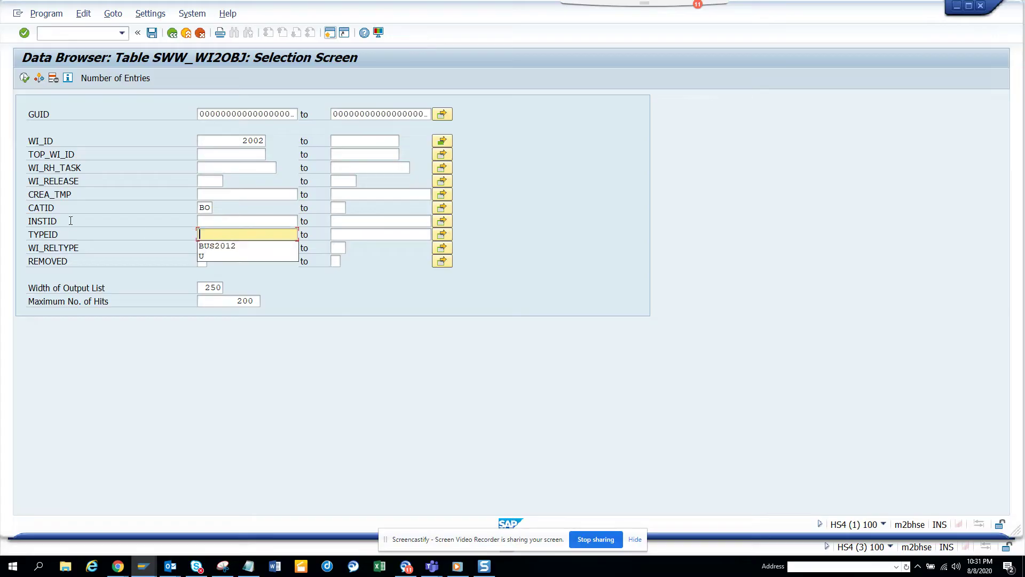
Step: Set WI_RH_TASK to WS20000075 and execute, returning work items 2002 and 3014
click(222, 171)
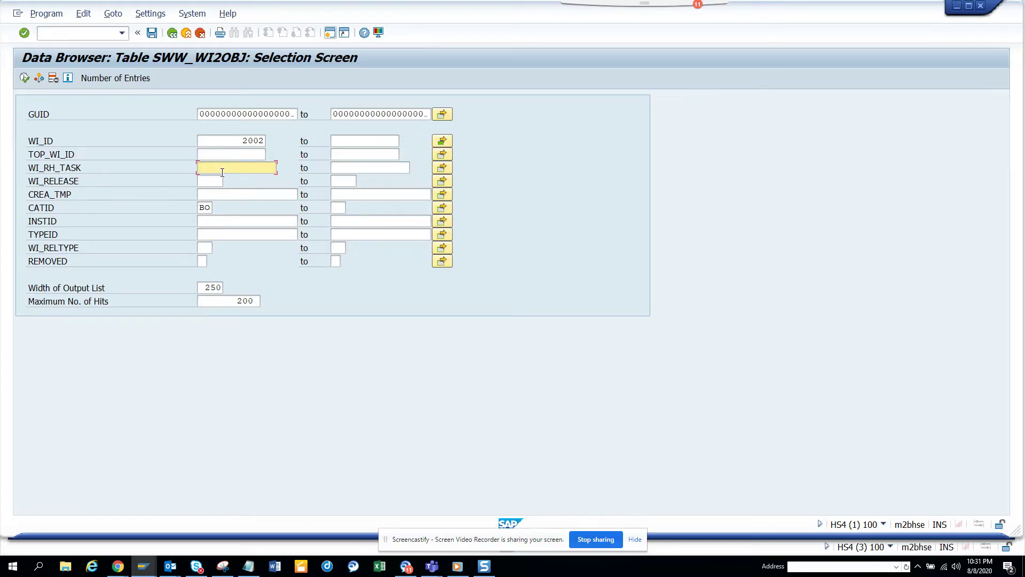
text(ws2000)
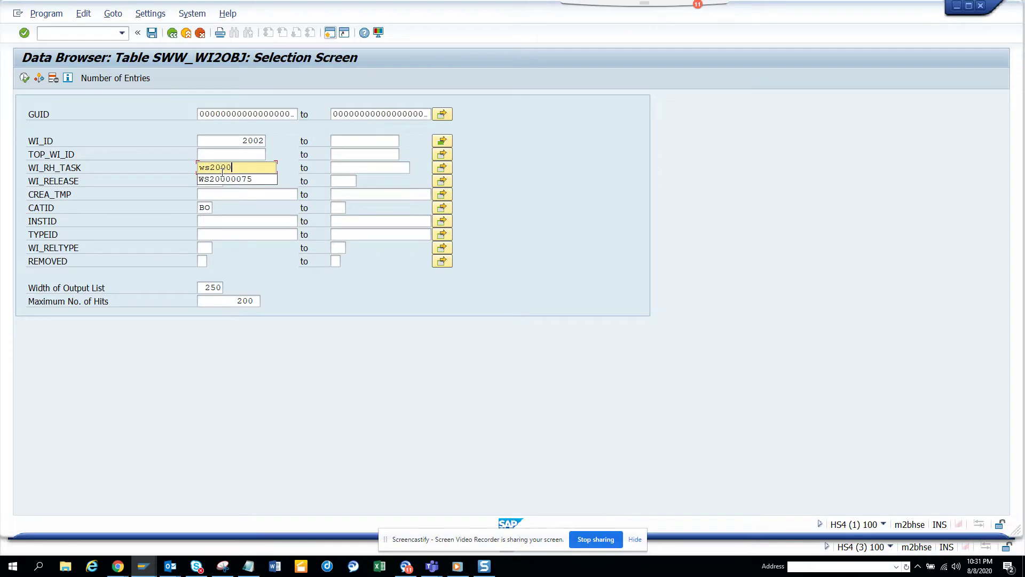
key(Down)
click(254, 181)
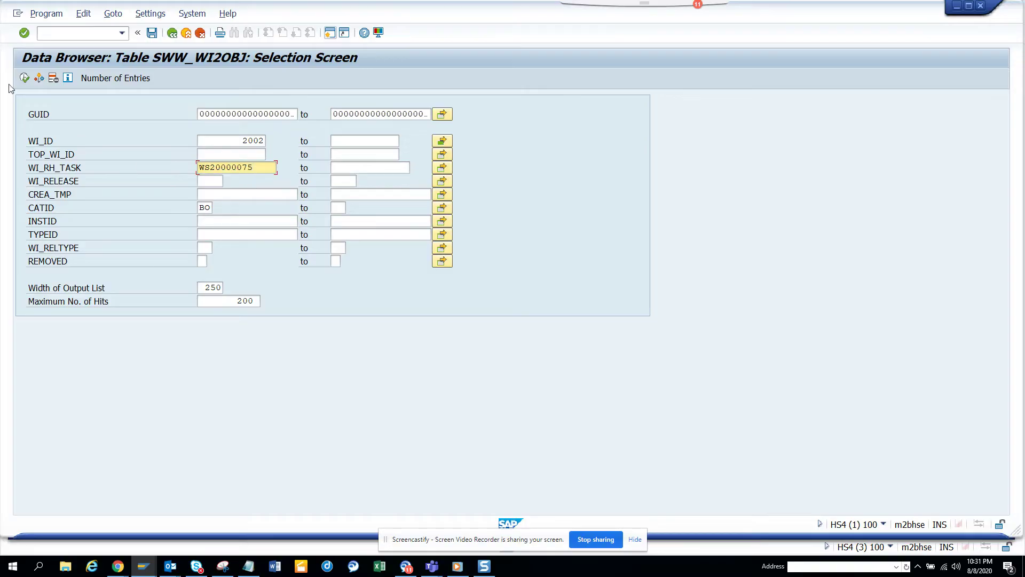
click(24, 78)
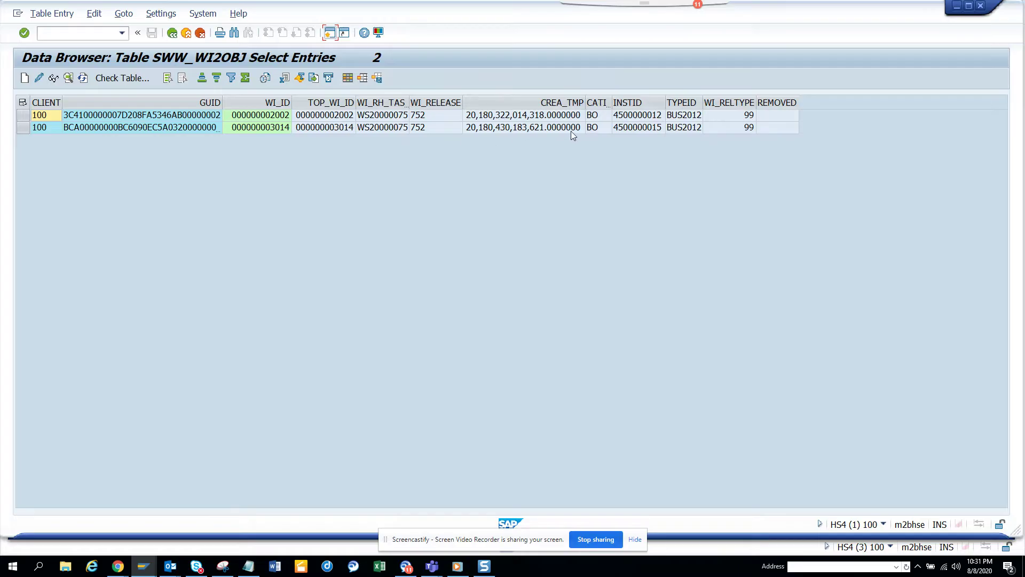
click(639, 116)
key(alt+Tab)
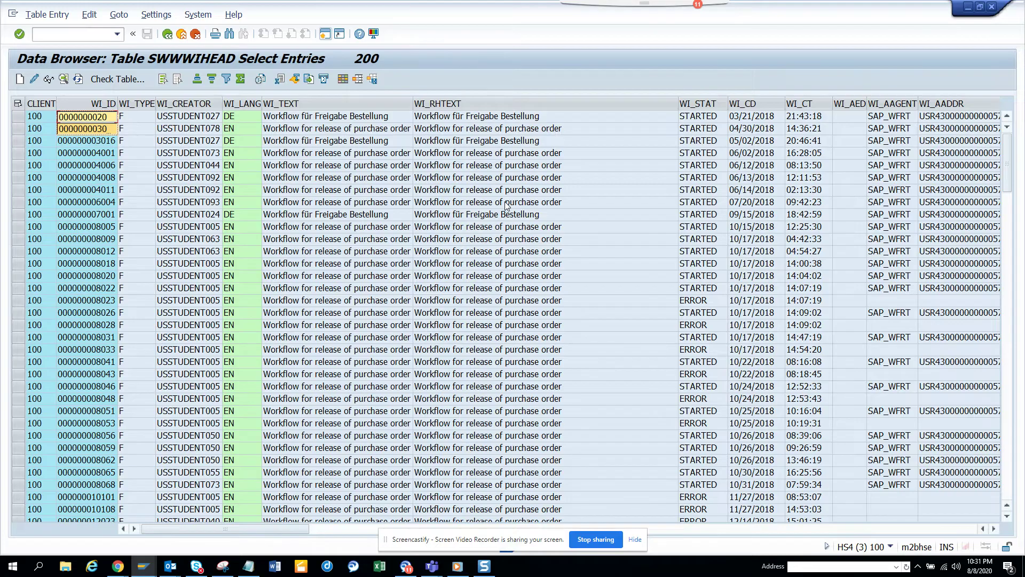
click(102, 128)
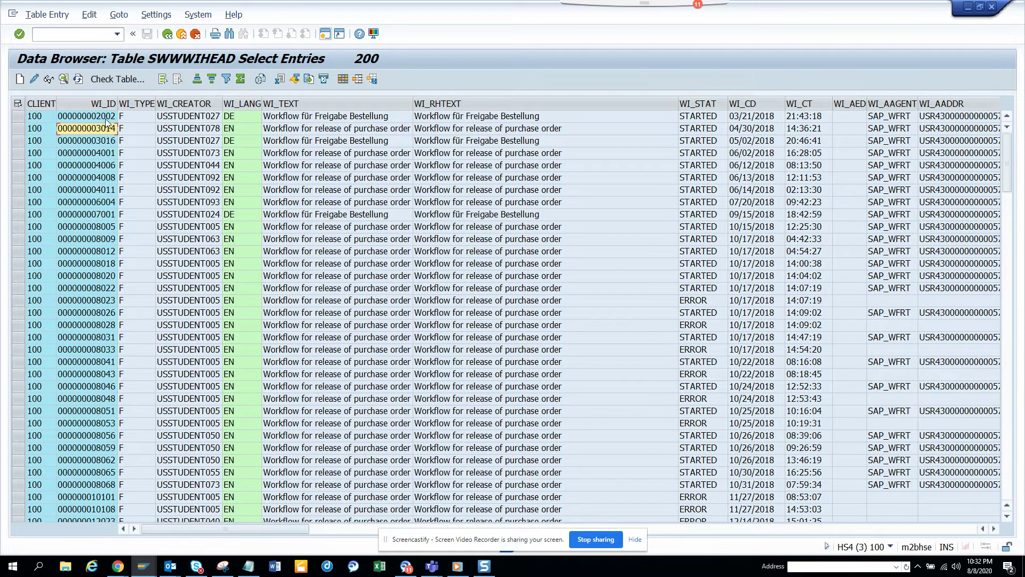
drag(108, 118, 110, 130)
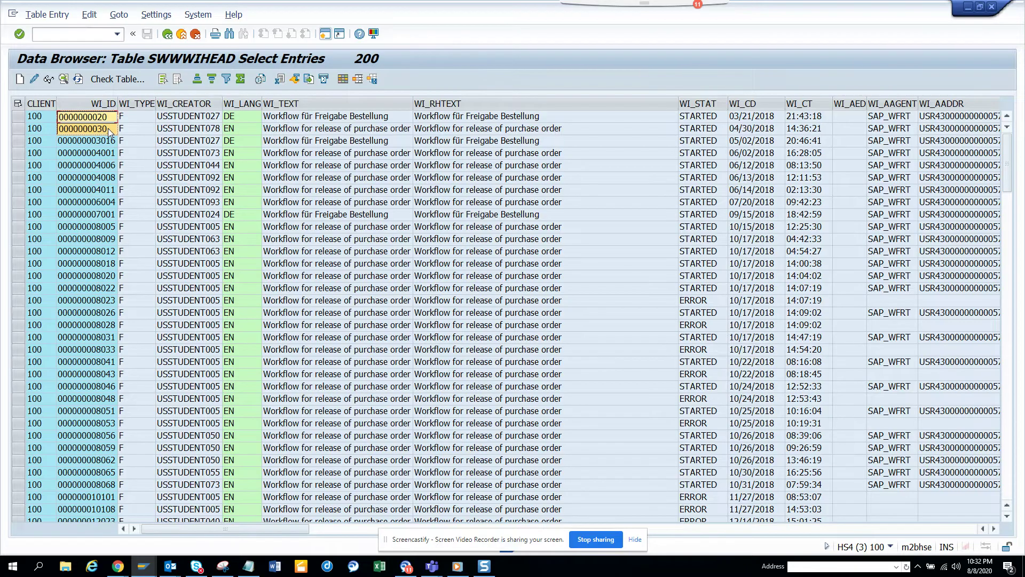
Step: Search the selection-field list for 'top' and tick TOP_WI_ID as a SWWWIHEAD selection field
click(167, 33)
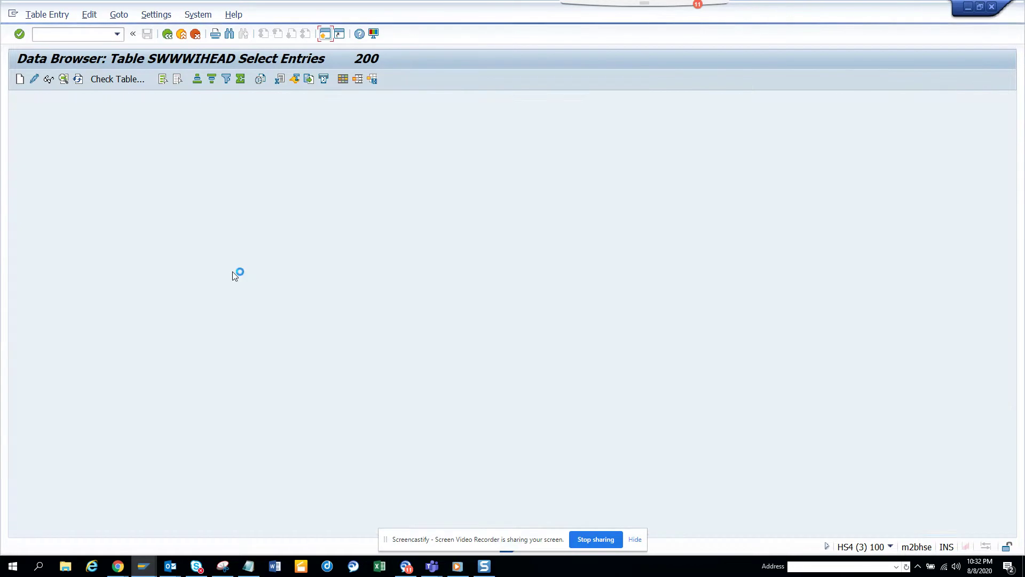
click(145, 15)
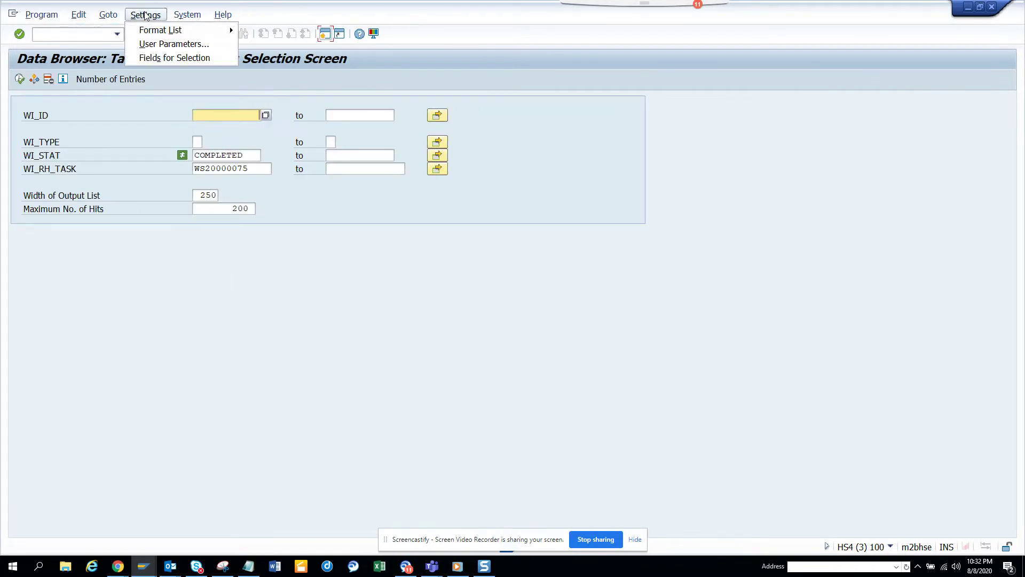
click(164, 56)
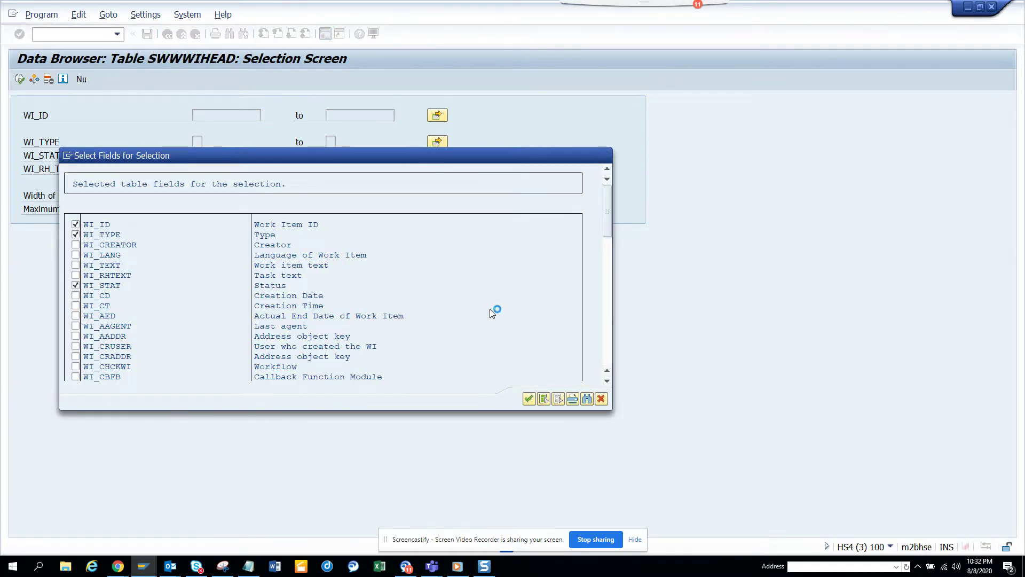
key(Return)
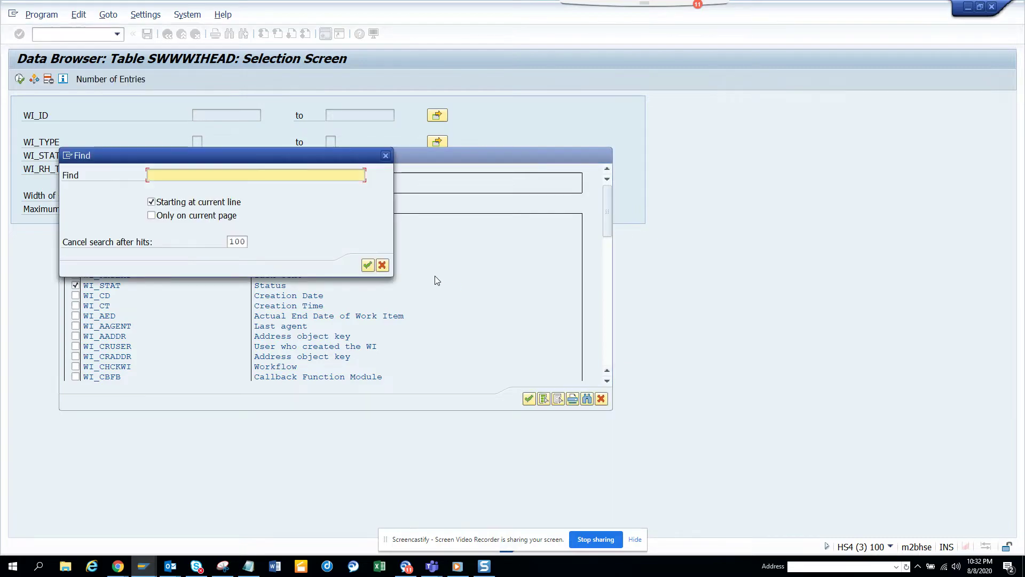
text(top)
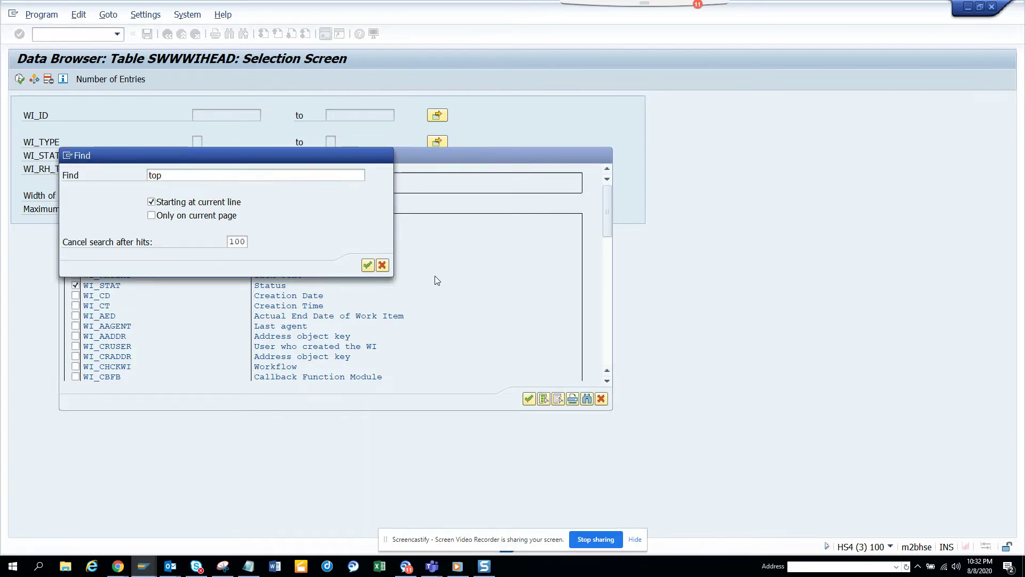
key(Return)
double_click(164, 206)
click(76, 174)
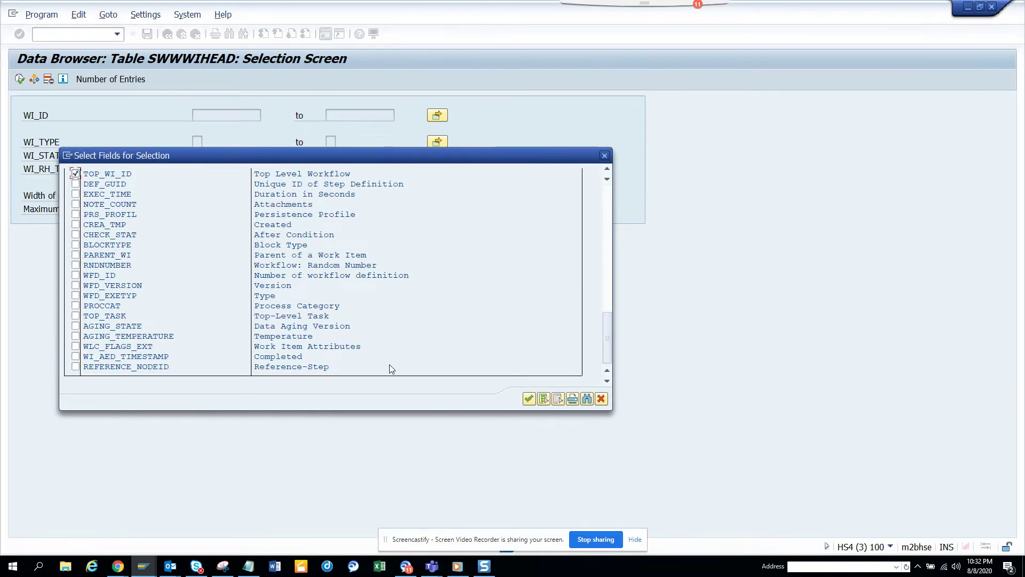
click(529, 399)
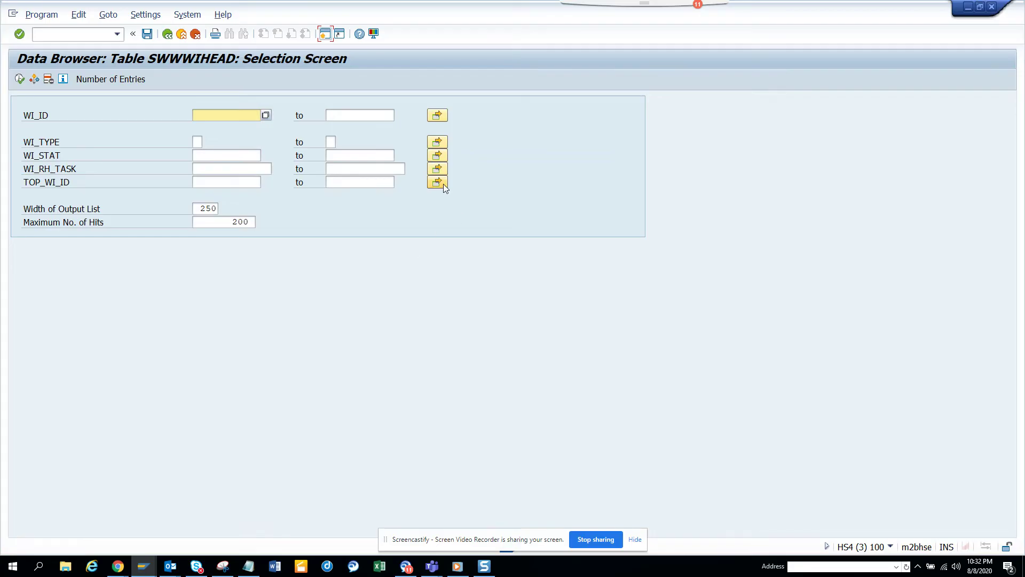
Step: Filter SWWWIHEAD on TOP_WI_ID 2002 and 3014 with WI_TYPE W, and run the query
click(443, 183)
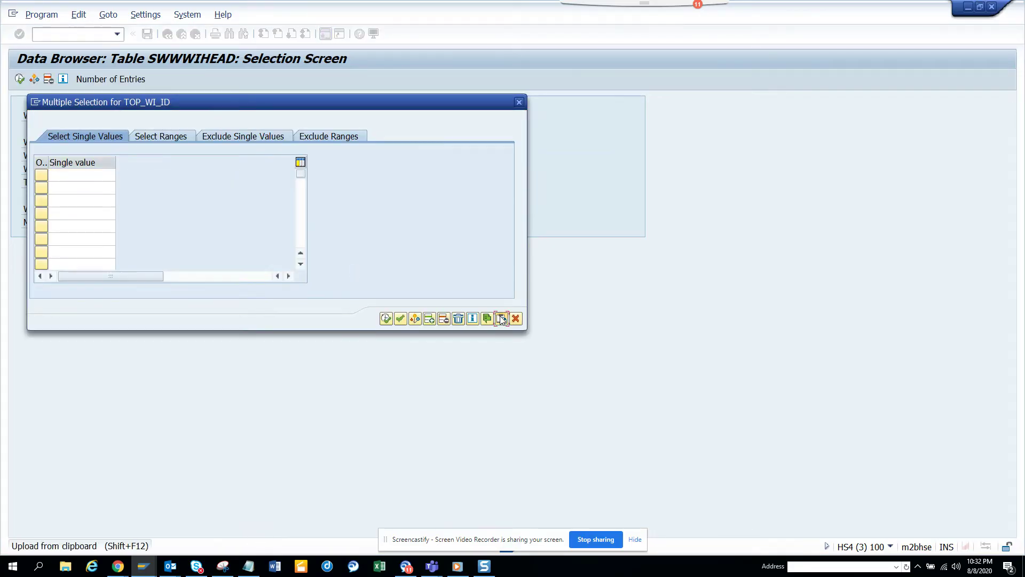
click(502, 319)
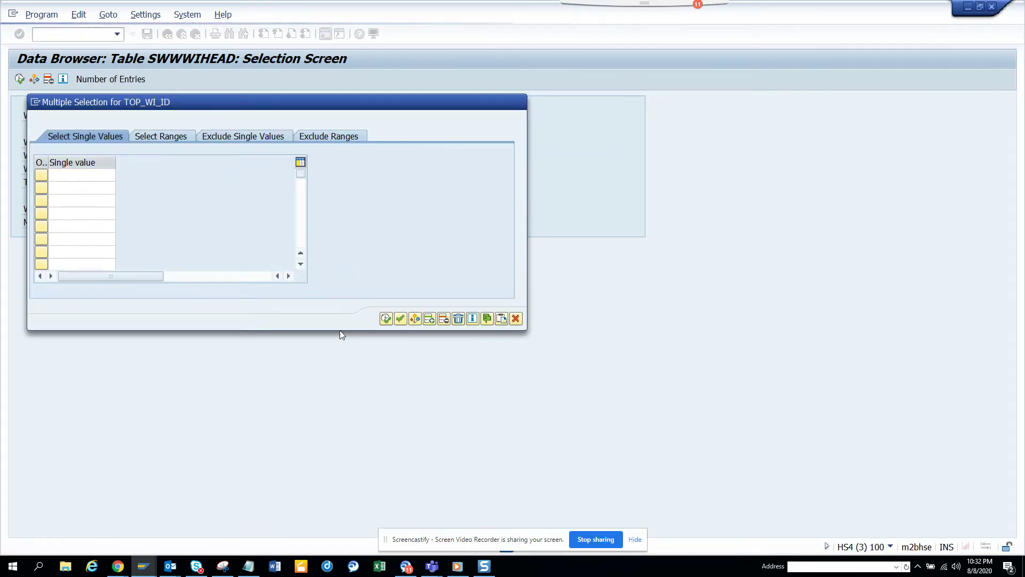
click(389, 319)
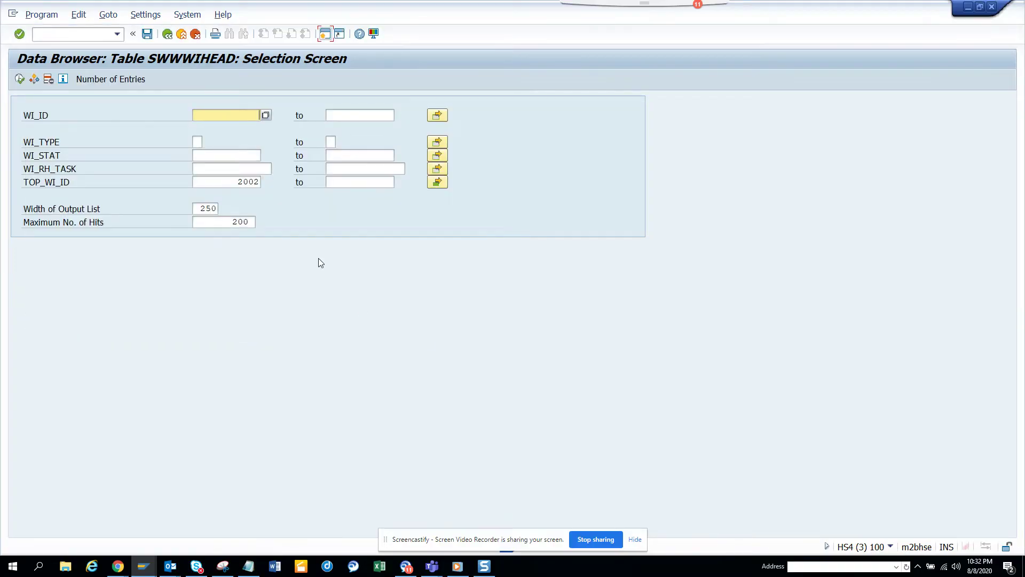
click(197, 142)
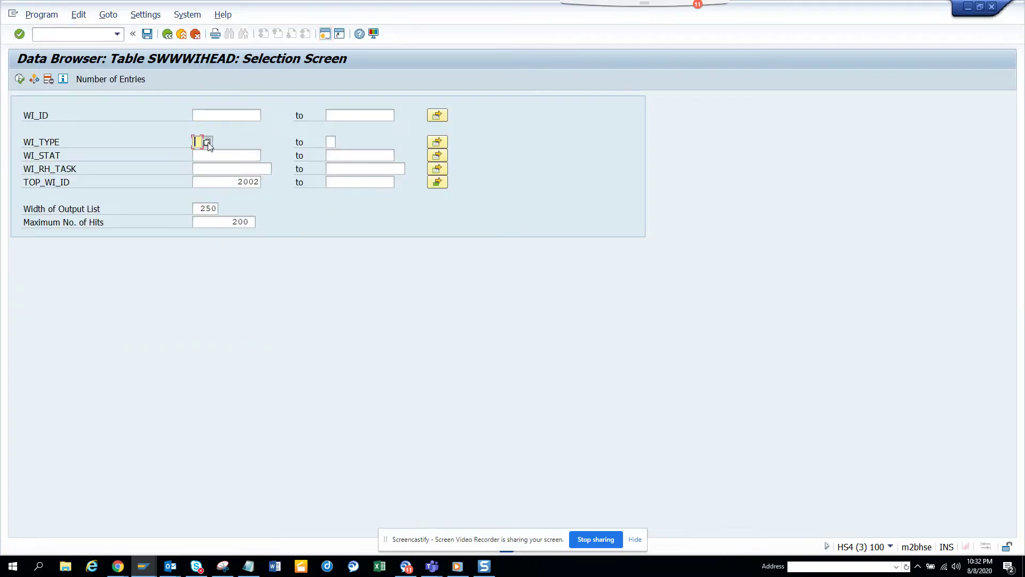
click(207, 142)
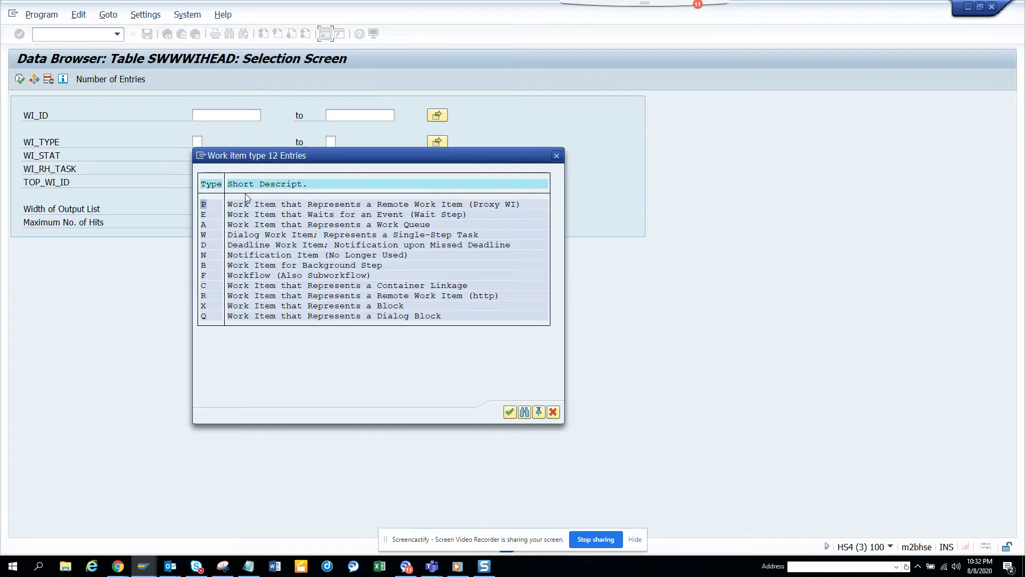
double_click(270, 235)
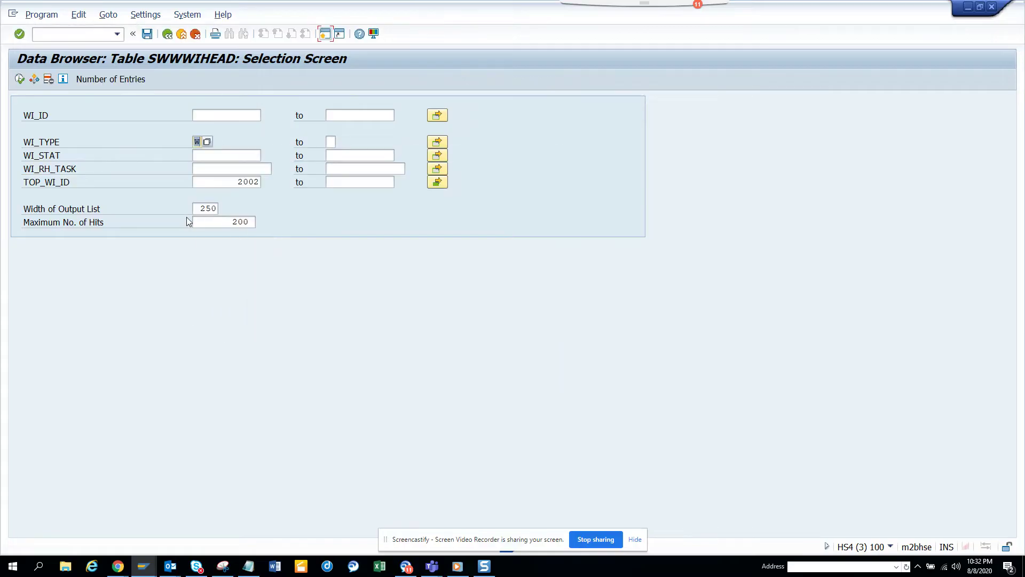
click(21, 80)
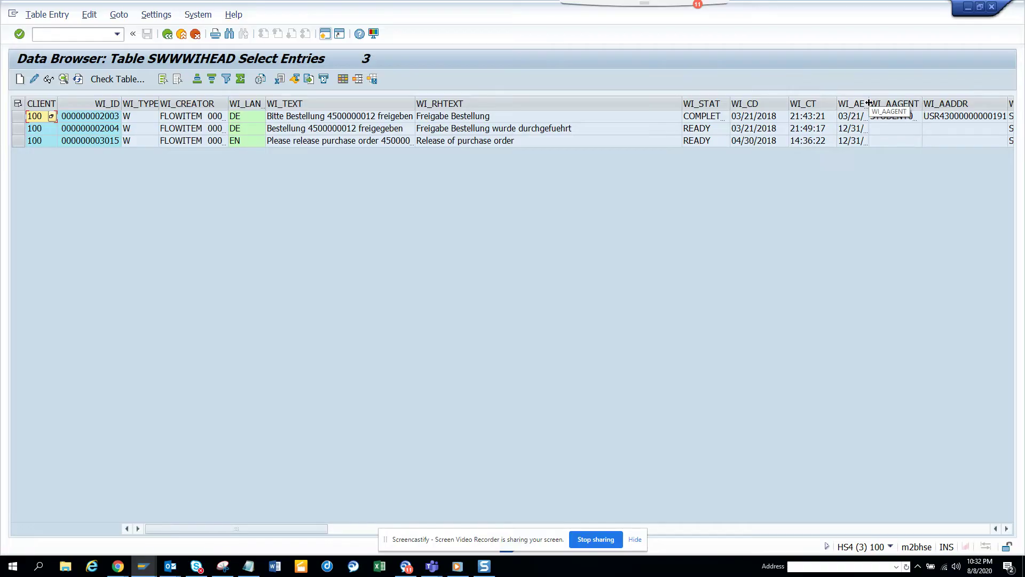
drag(869, 103, 903, 103)
drag(837, 103, 853, 103)
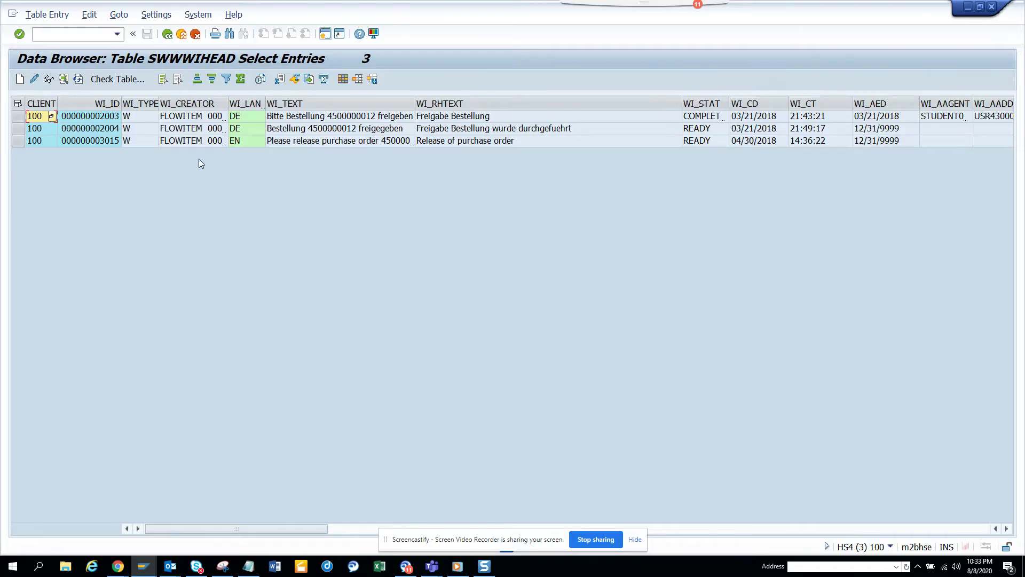
click(111, 129)
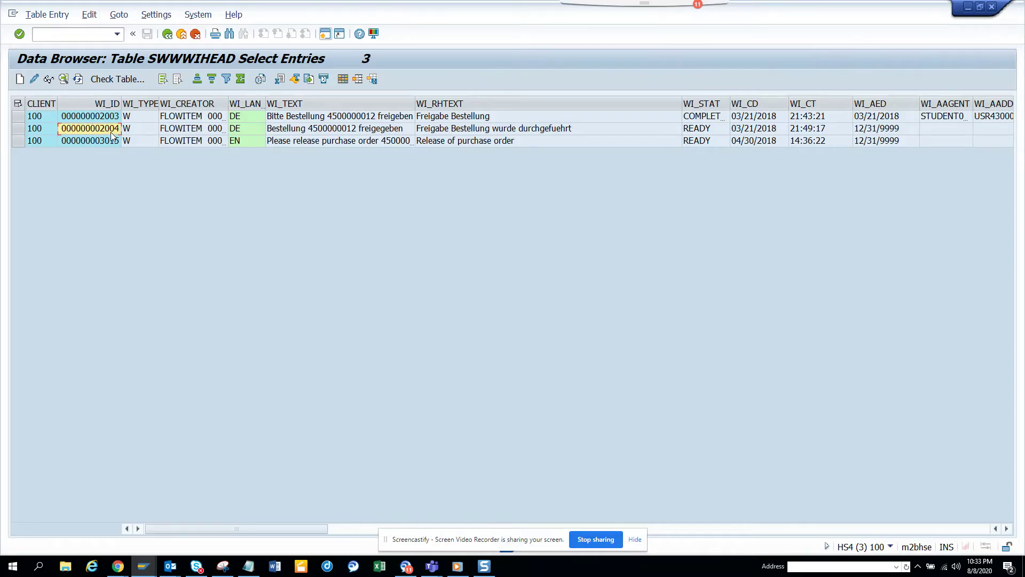
drag(111, 134, 111, 140)
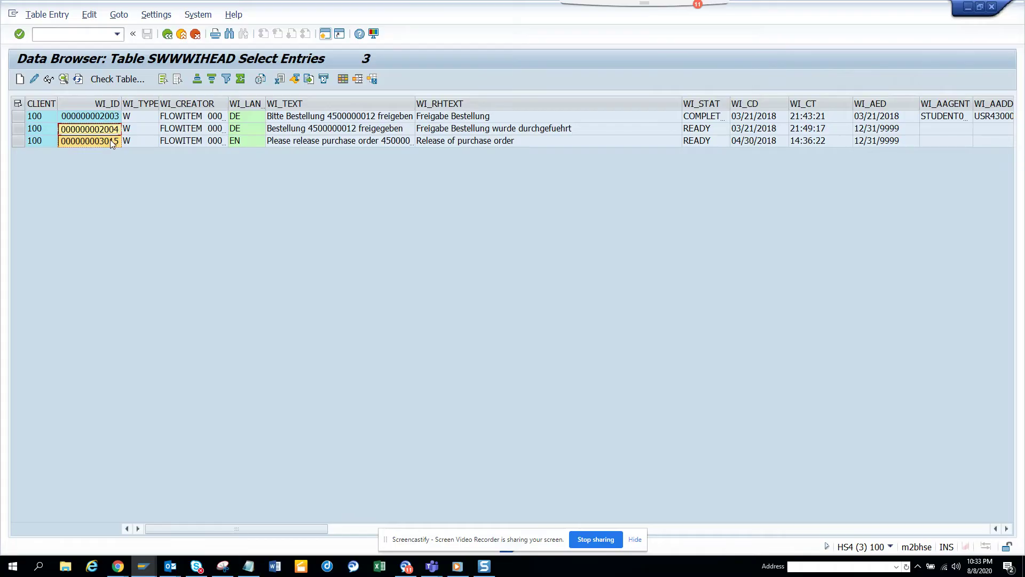
click(324, 34)
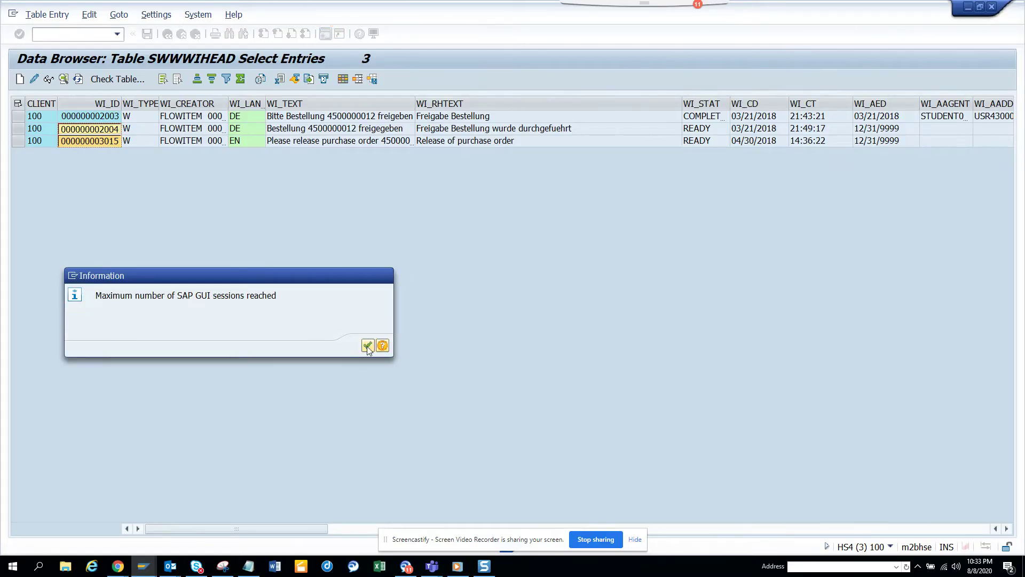
click(368, 346)
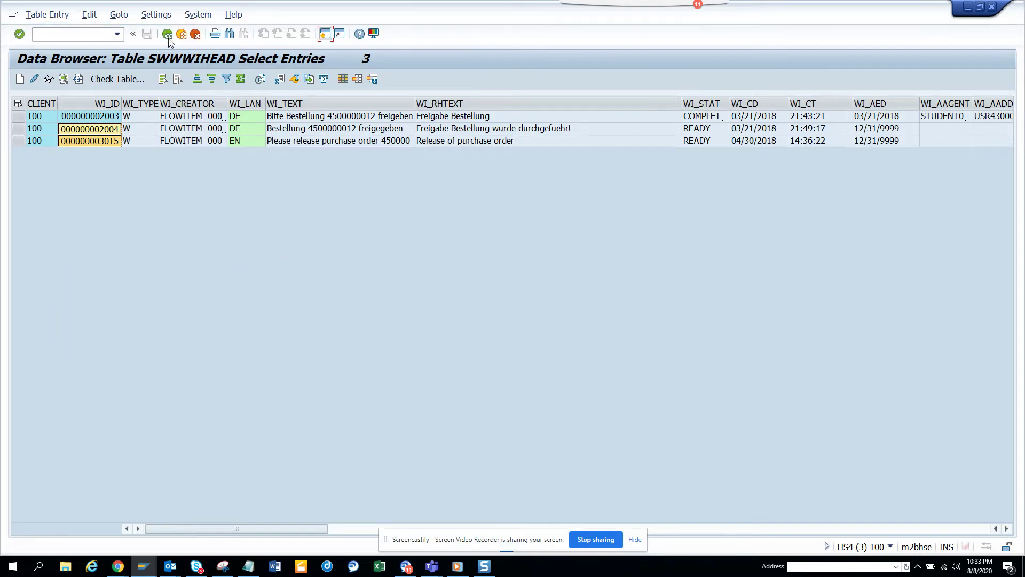
Step: Go back to SE16 table entry and change the table from SWWWIHEAD to SWWUSERWI
click(167, 35)
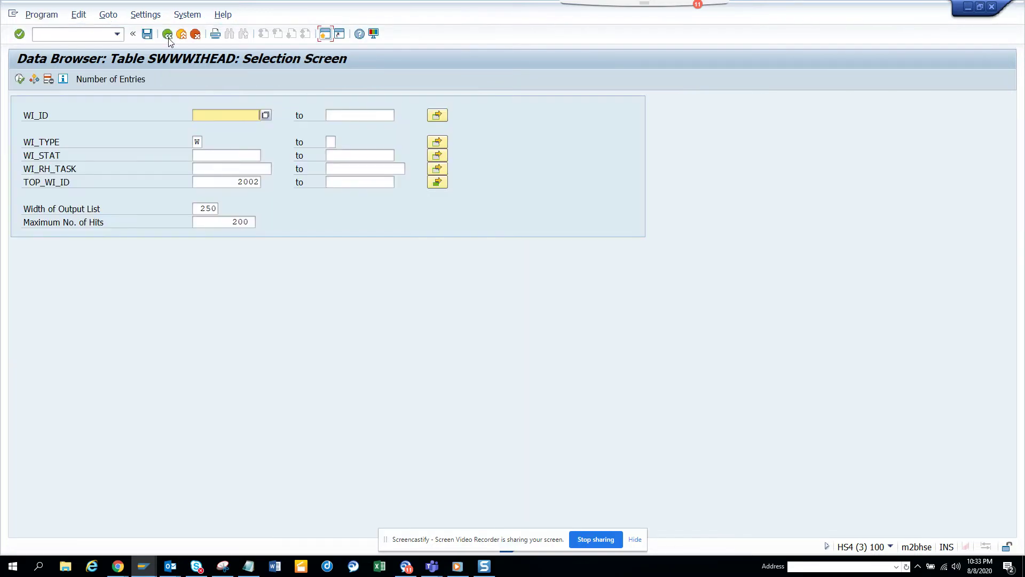
click(167, 35)
click(101, 37)
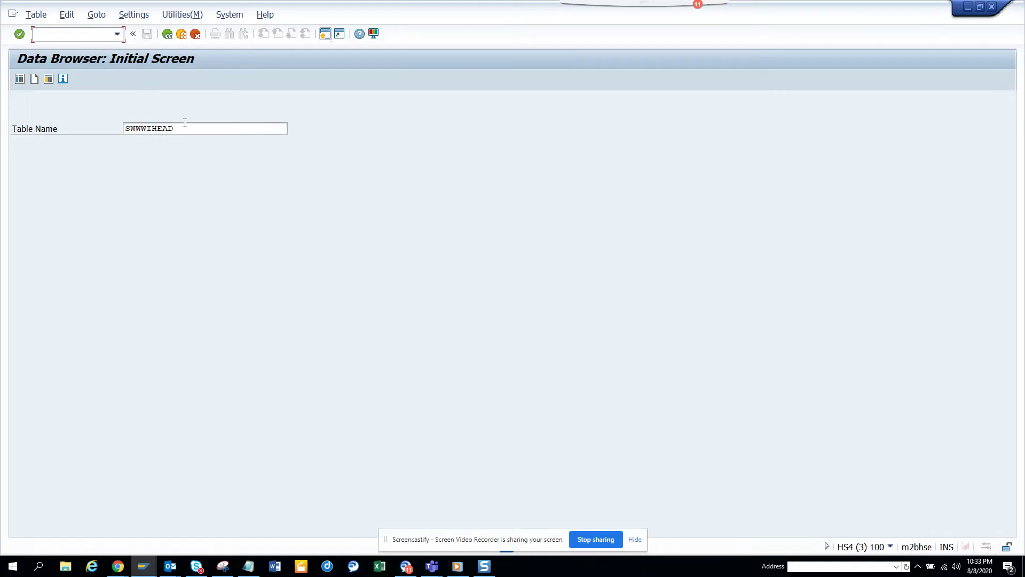
drag(185, 123, 140, 128)
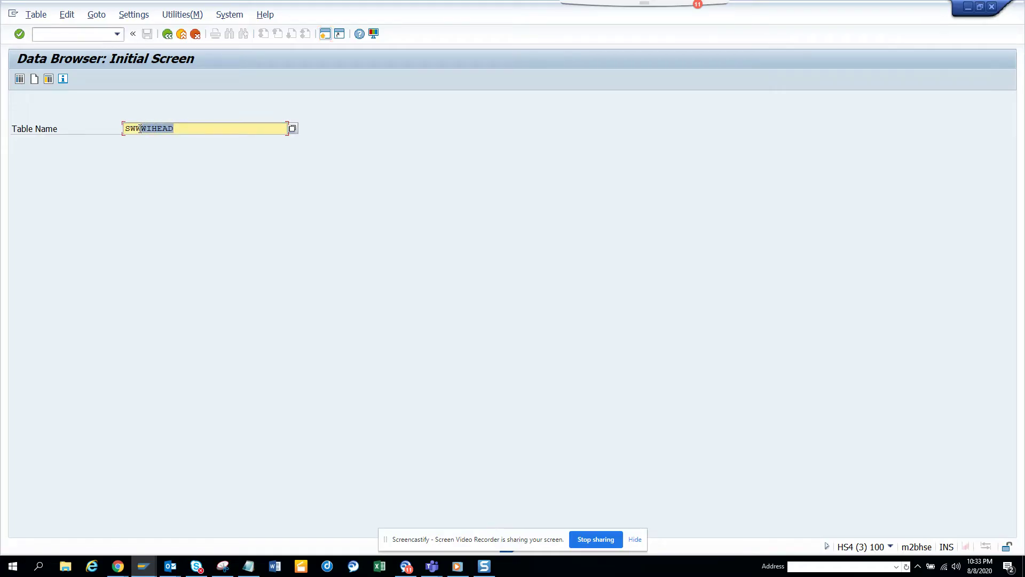
text(userwi)
key(Return)
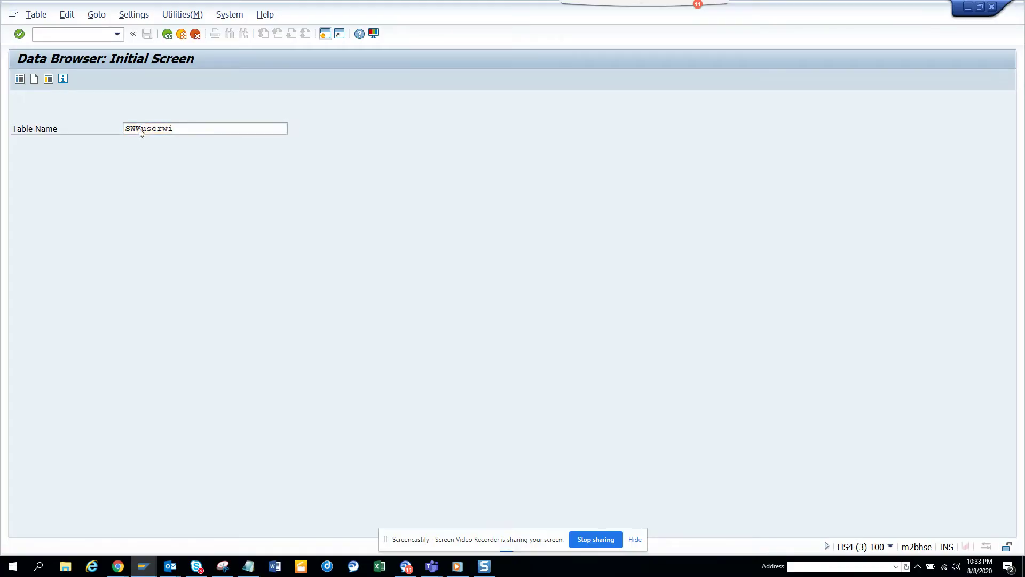
Step: Paste work items 2004 and 3015 as WI_ID values and run the SWWUSERWI query
click(232, 130)
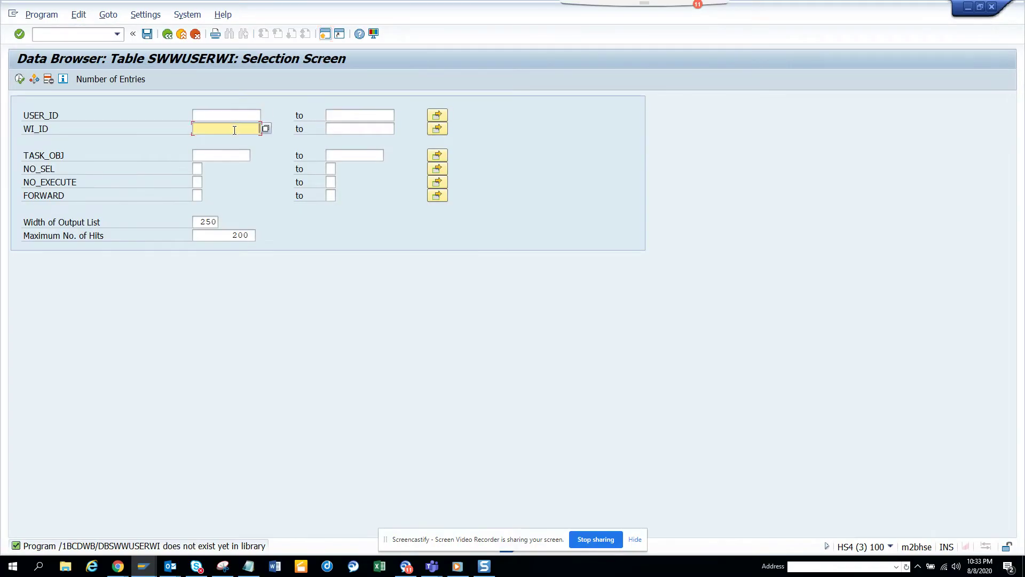
click(437, 128)
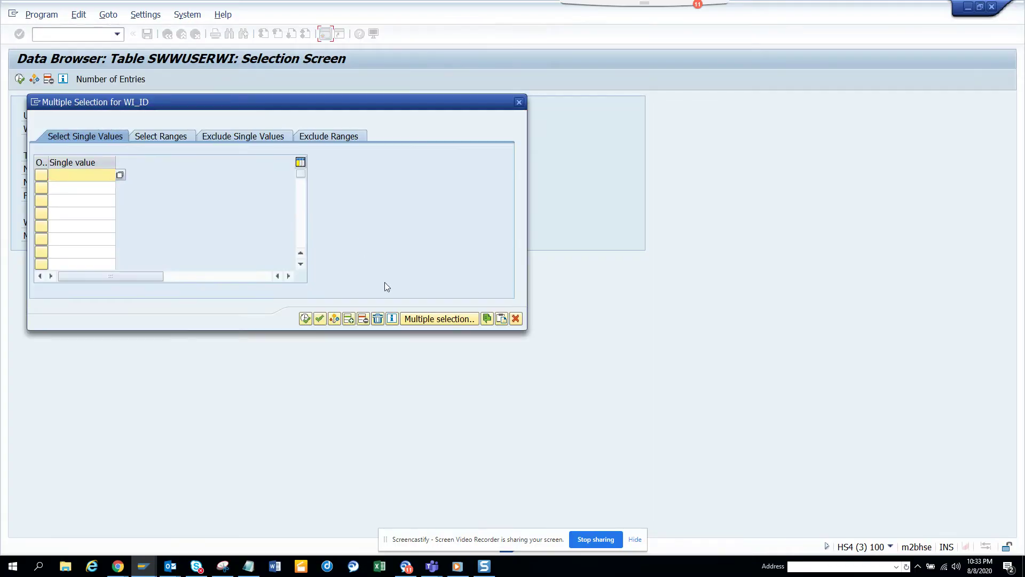
click(500, 319)
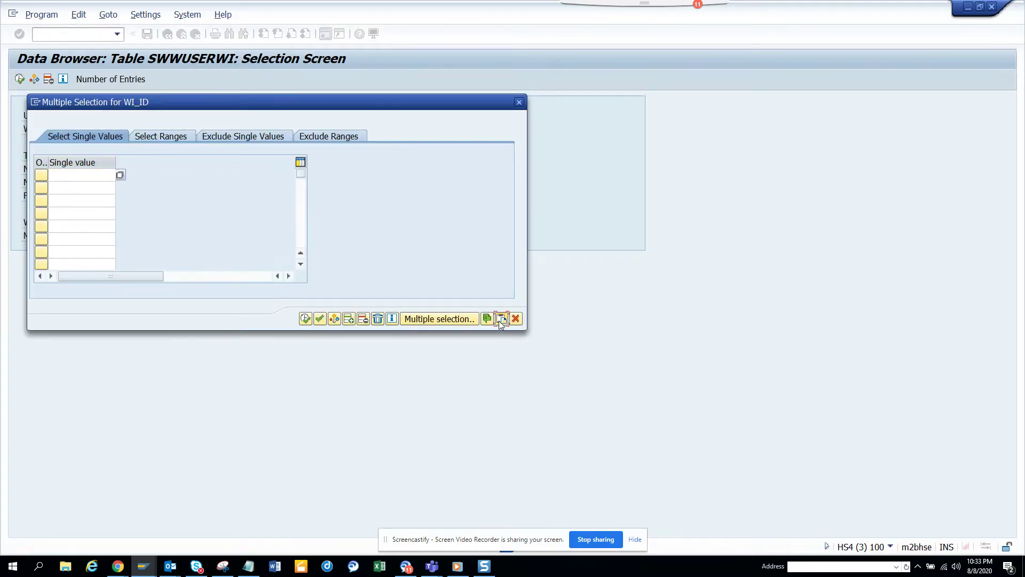
click(304, 319)
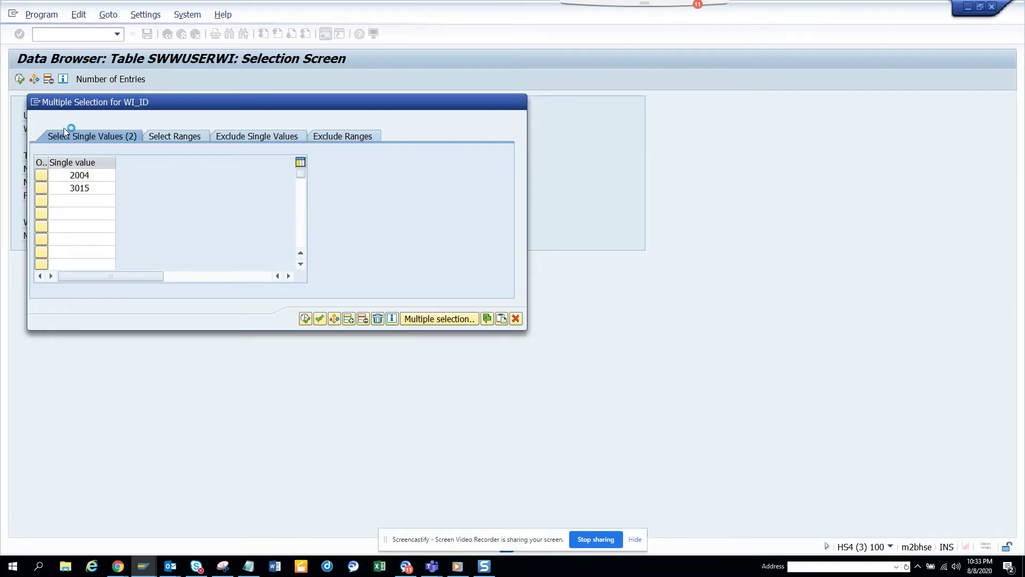
click(24, 79)
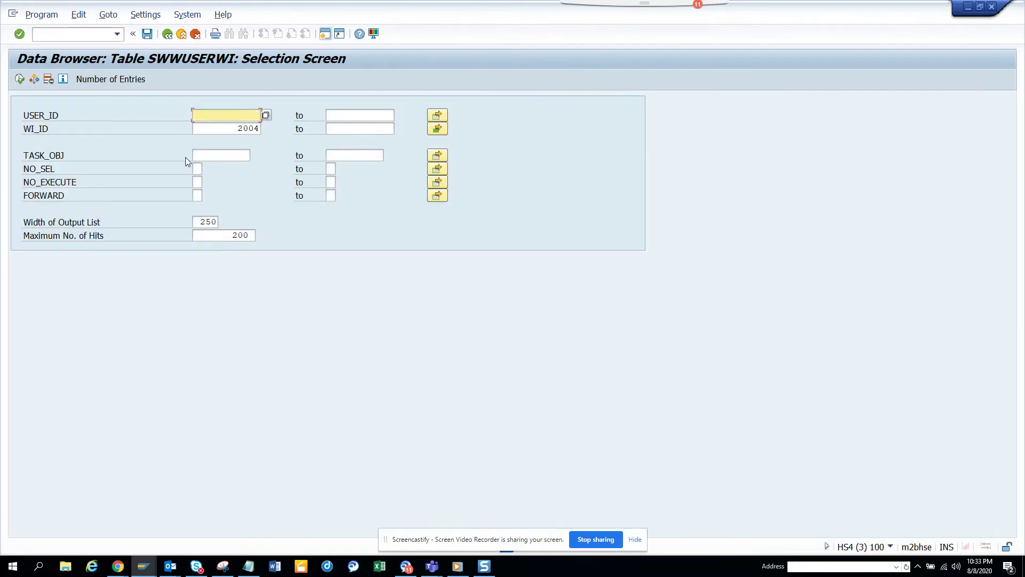
key(alt+Tab)
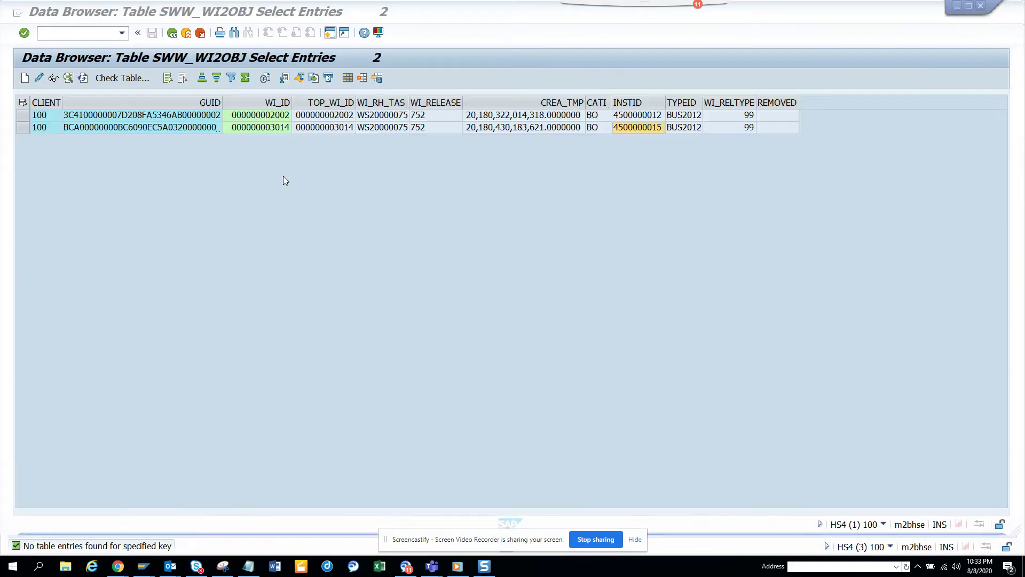
key(alt+Tab)
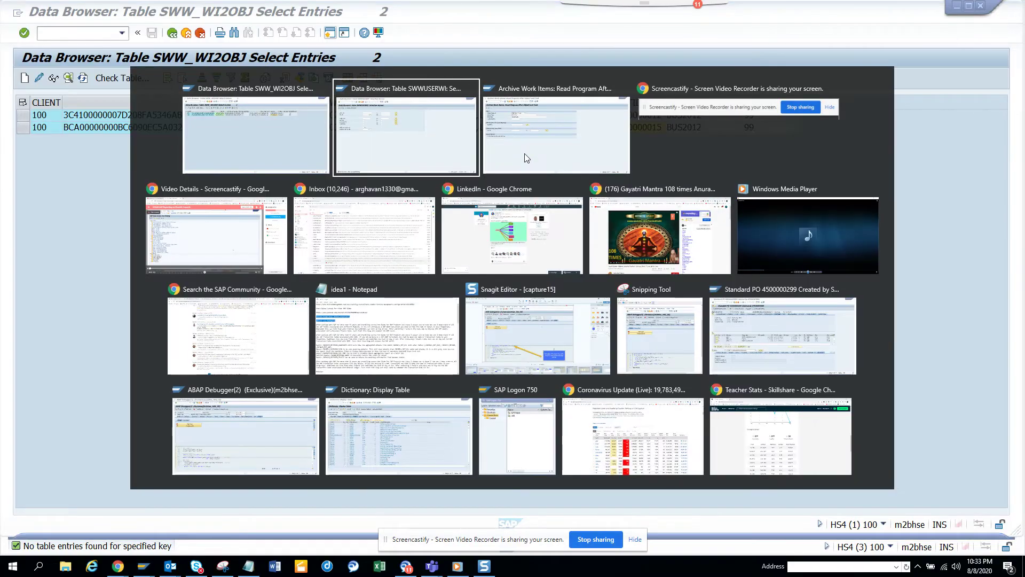
key(alt+Tab)
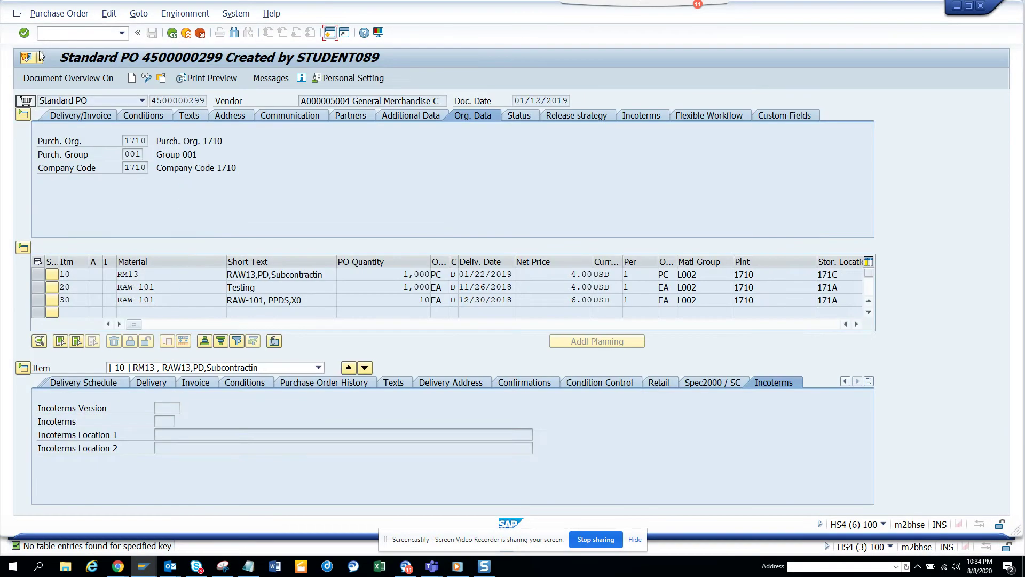
click(41, 57)
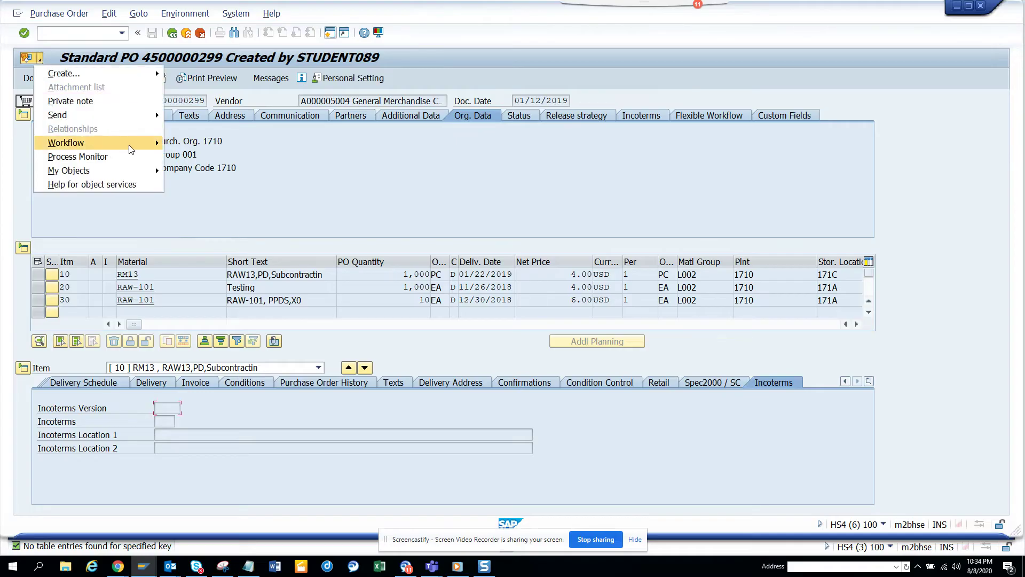
mouse_move(133, 145)
click(203, 148)
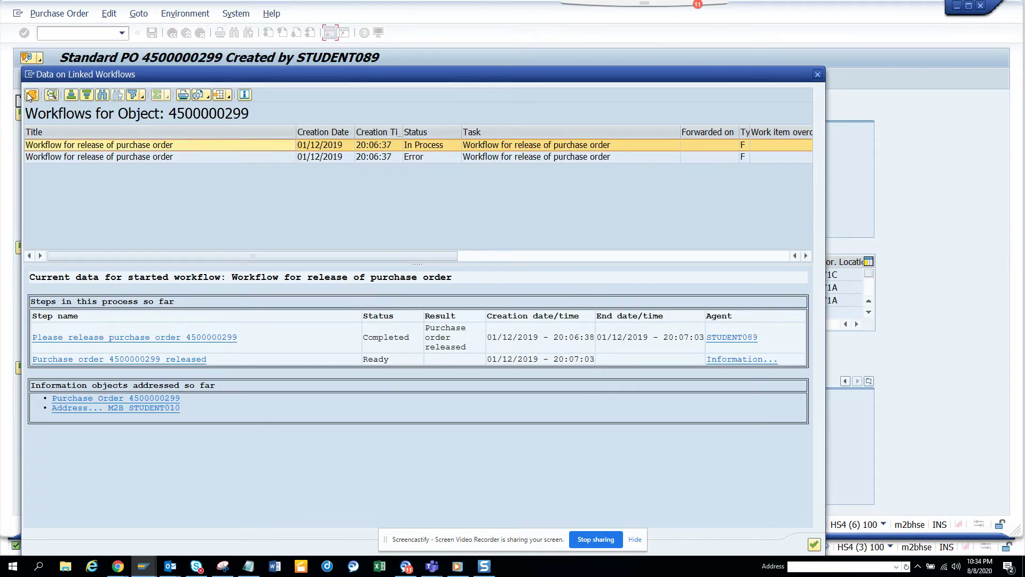
click(32, 97)
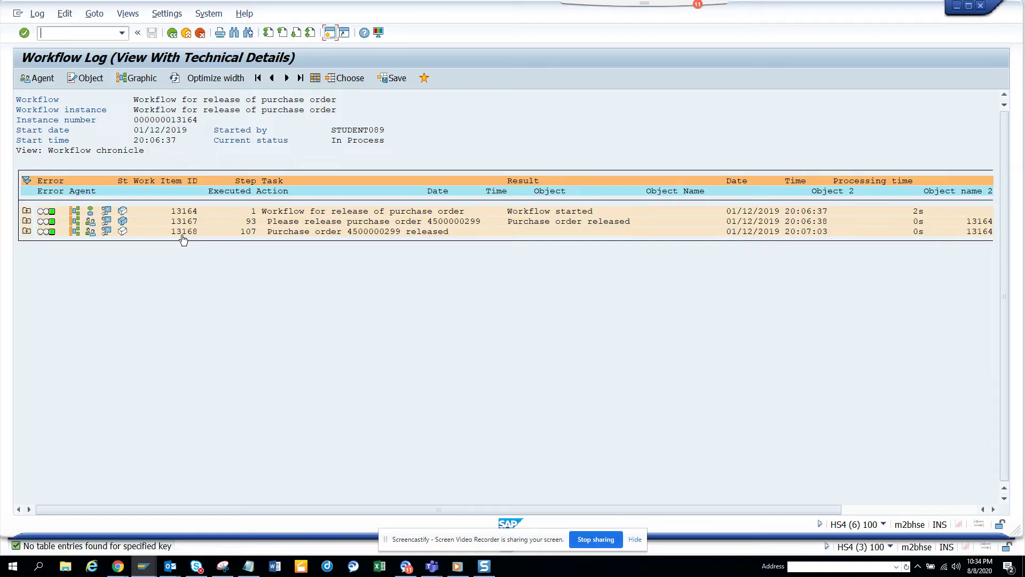
Step: Enter work item 13168 as the WI_ID criterion and run the SWWUSERWI query
key(F3)
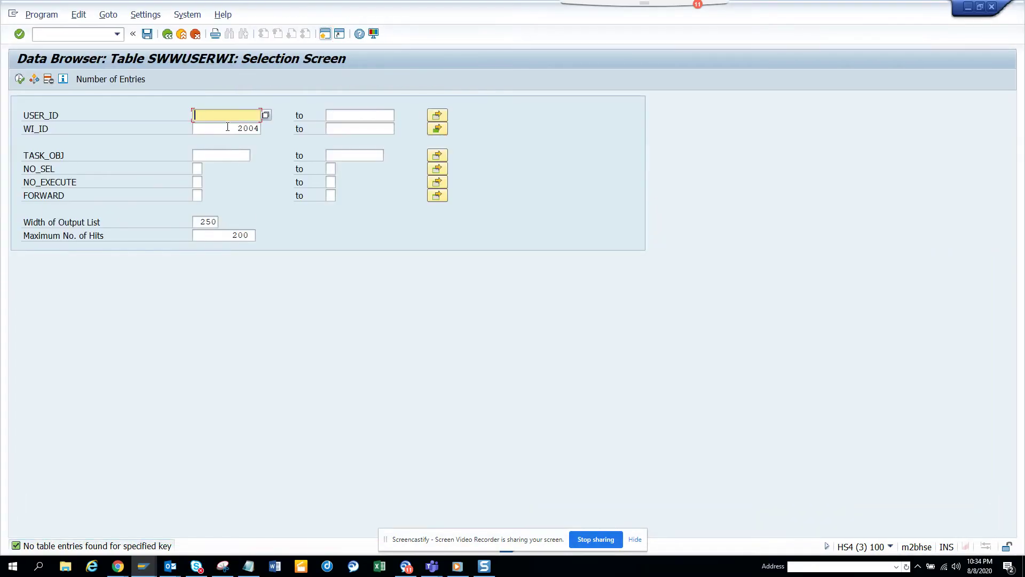
key(Tab)
text(131)
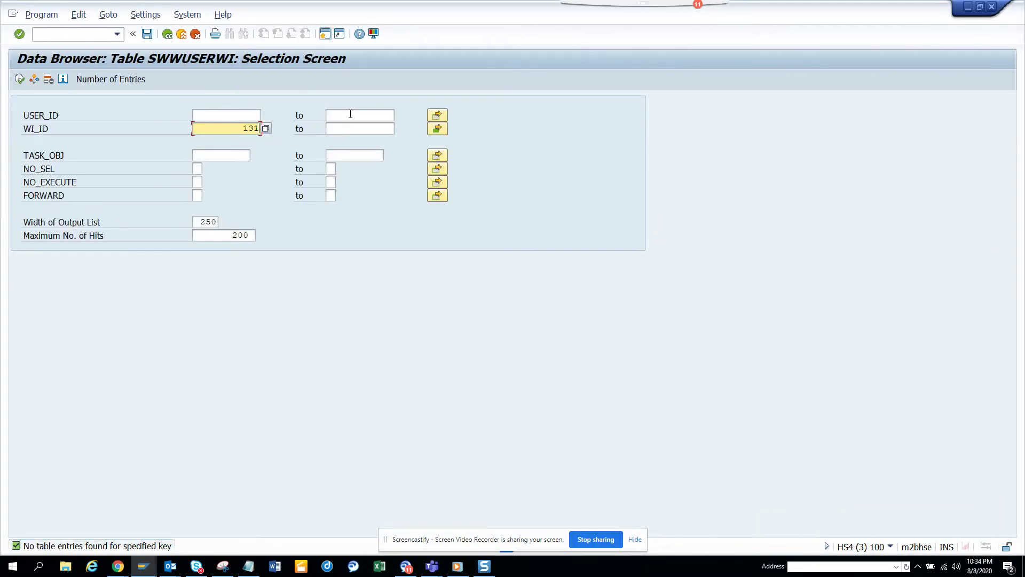
text(68)
click(19, 79)
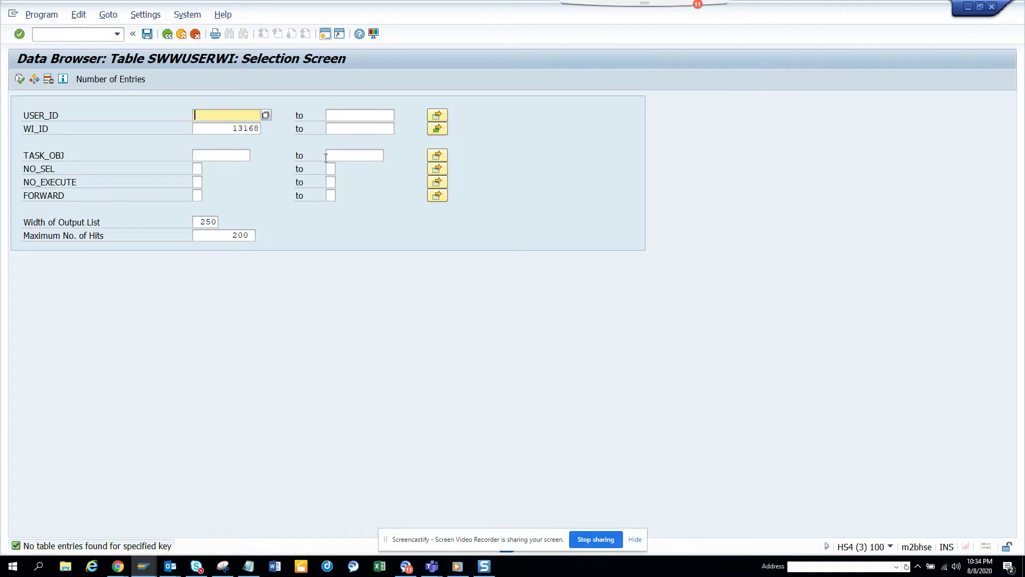
Step: Display the actual agents of work item 13168 in the workflow log
key(alt+Tab)
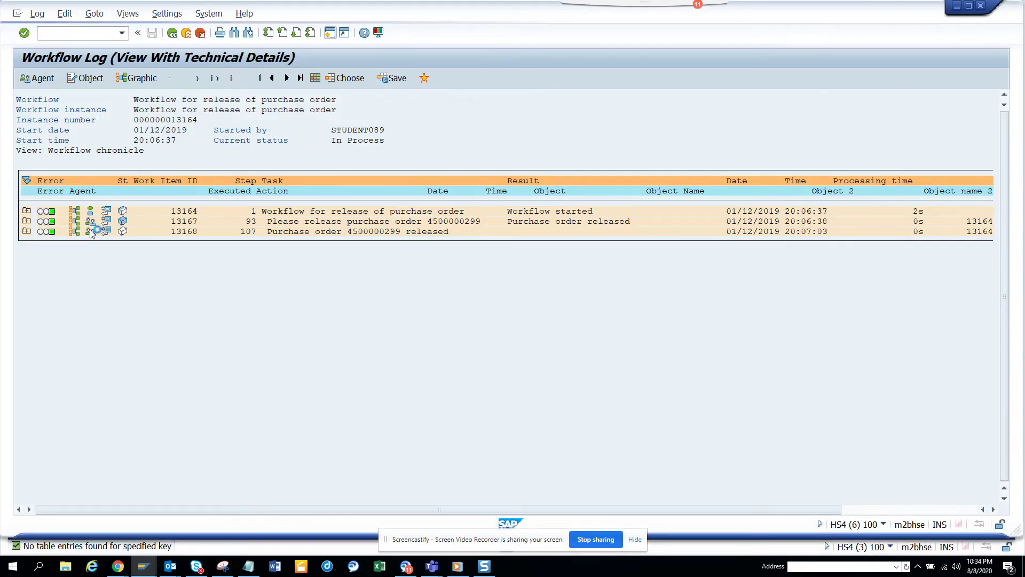
click(92, 232)
click(153, 213)
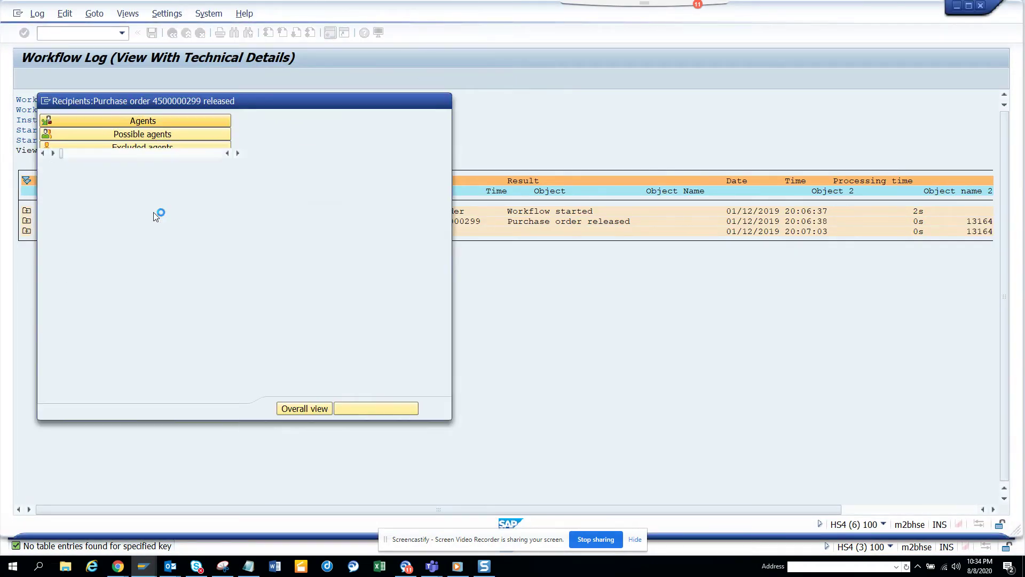
Step: Open the multiple-value list for WI_ID on the SWWUSERWI selection screen
key(alt+Tab)
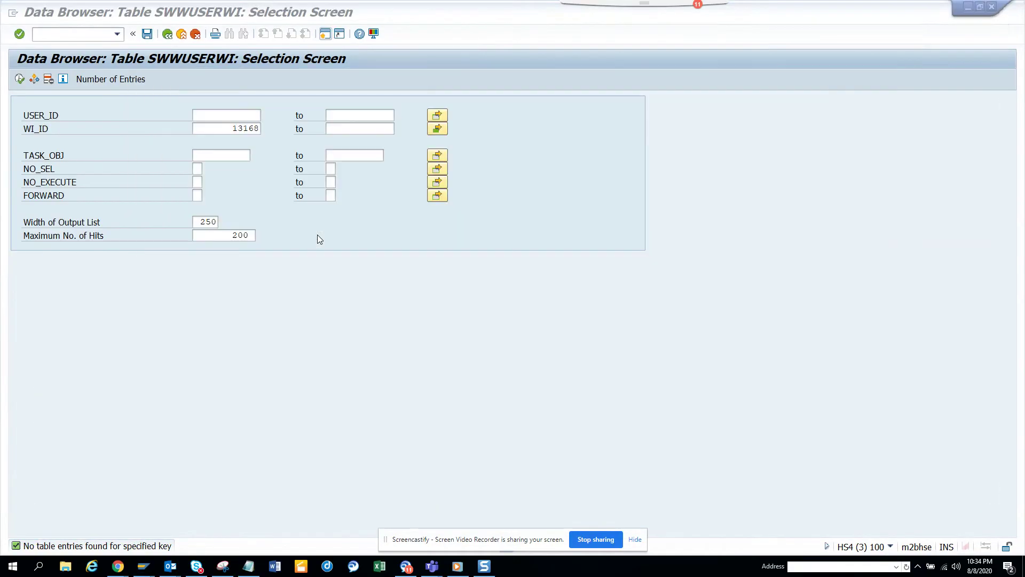
key(alt+Tab)
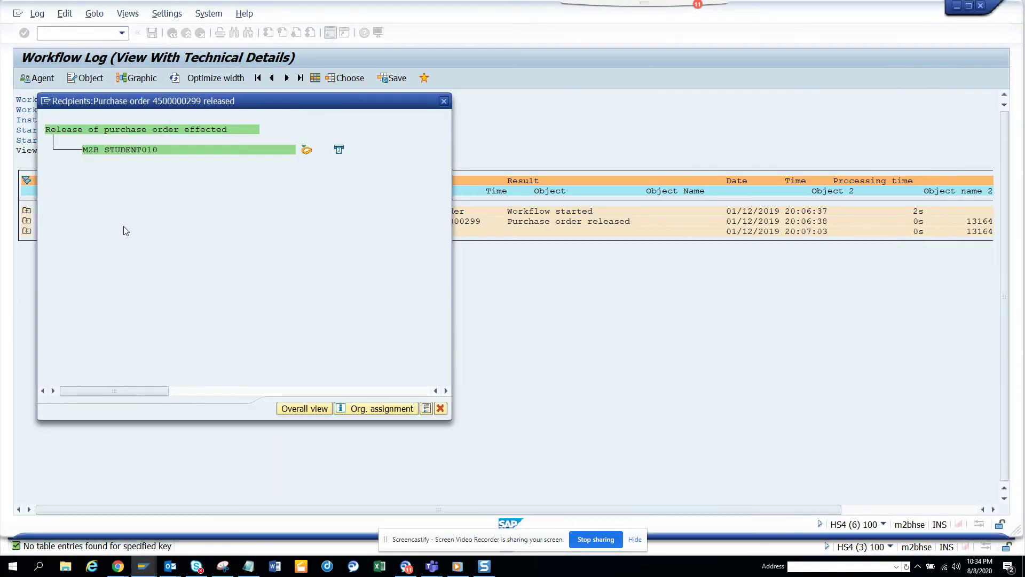
key(alt+Tab)
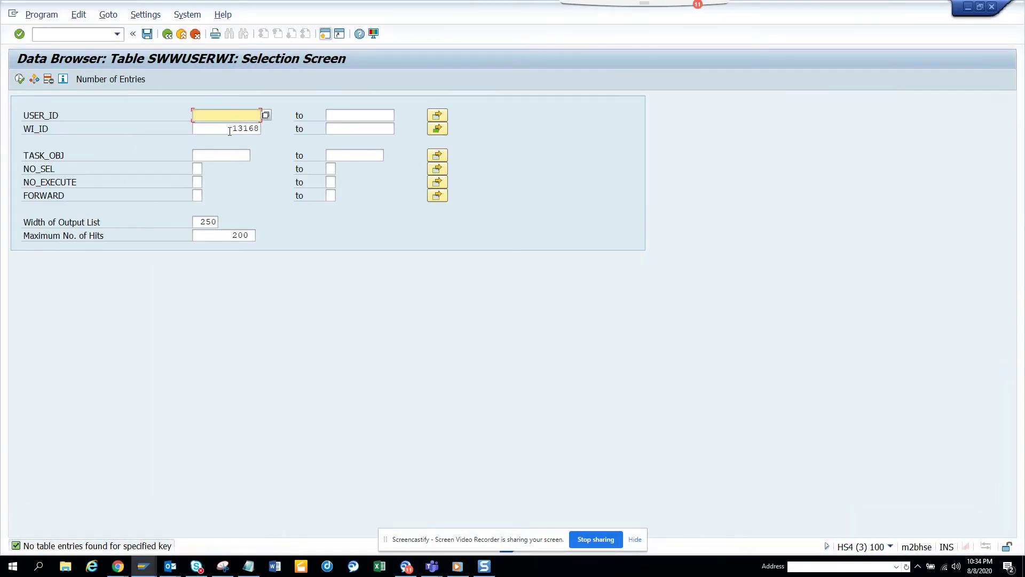
double_click(228, 131)
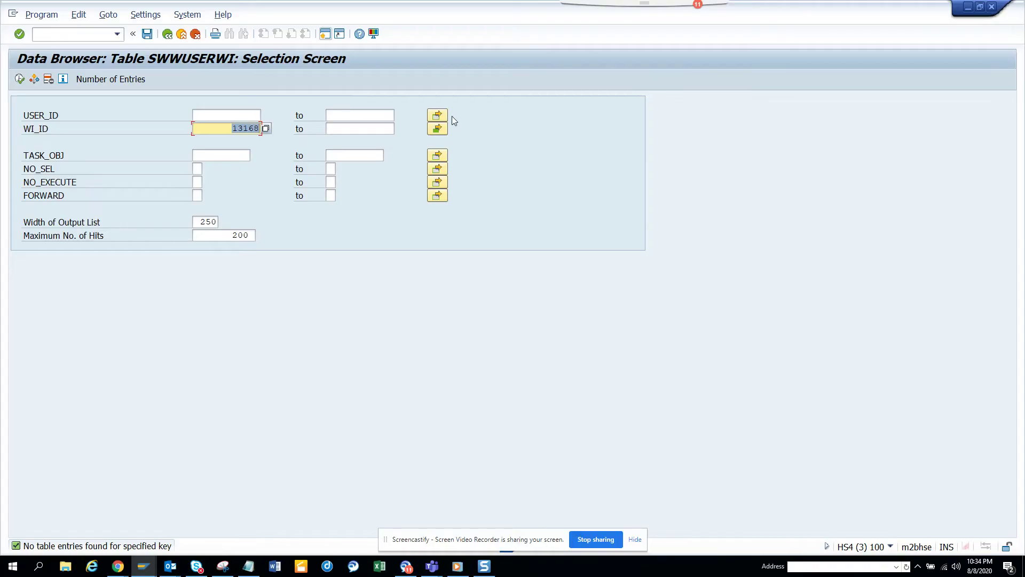
click(437, 129)
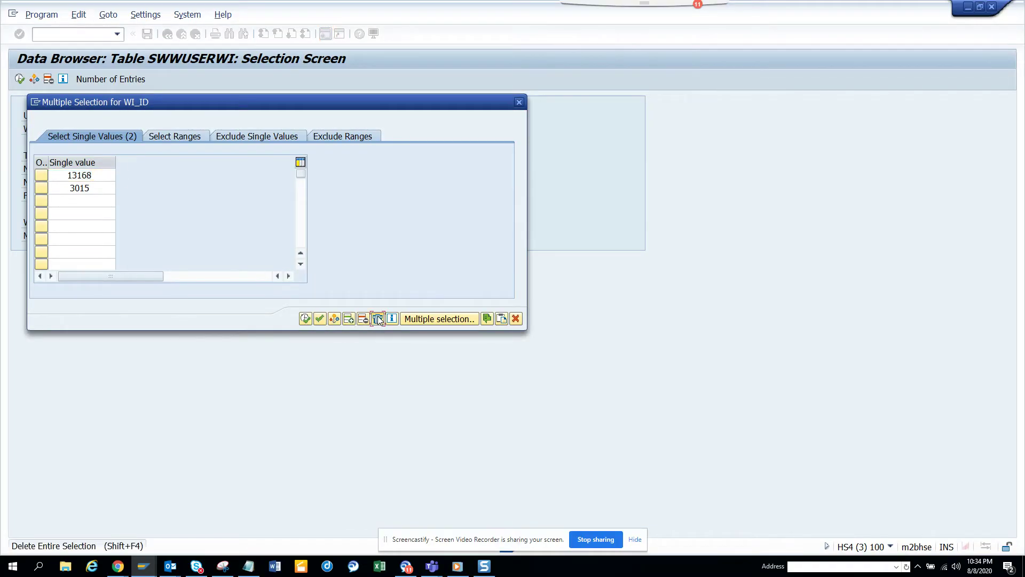
Step: Clear all WI_ID values from the SWWUSERWI selection
click(306, 319)
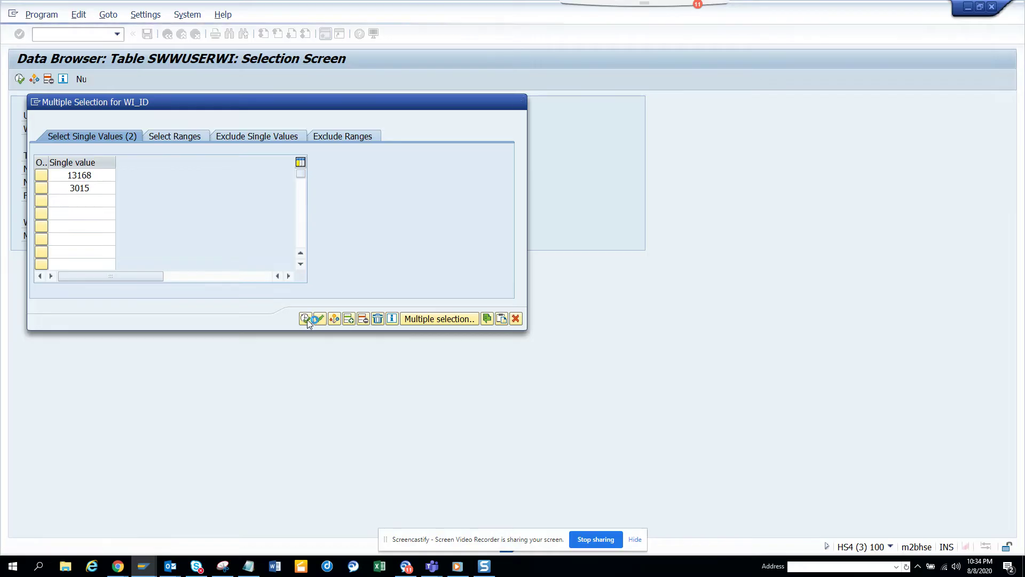
click(519, 103)
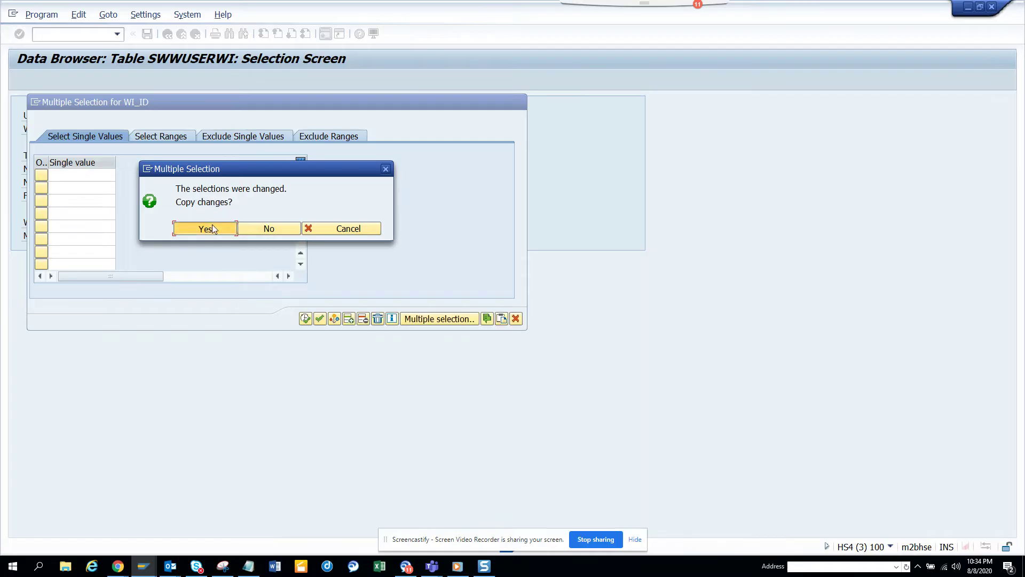
click(212, 229)
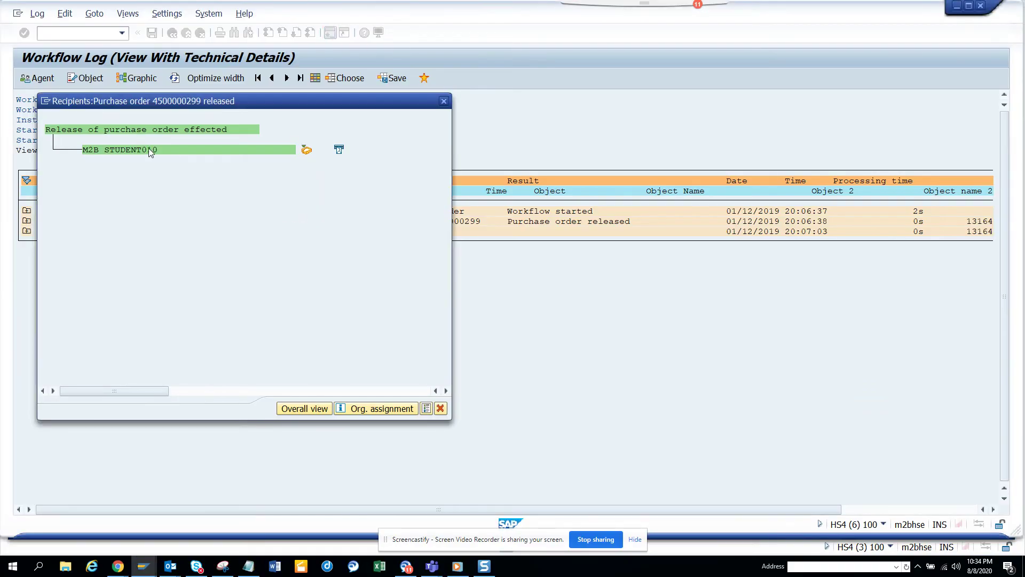
Step: Copy agent STUDENT010 from the Recipients list into USER_ID and run the SWWUSERWI query
click(151, 150)
drag(105, 147, 160, 154)
key(ctrl+c)
key(alt+Tab)
click(223, 117)
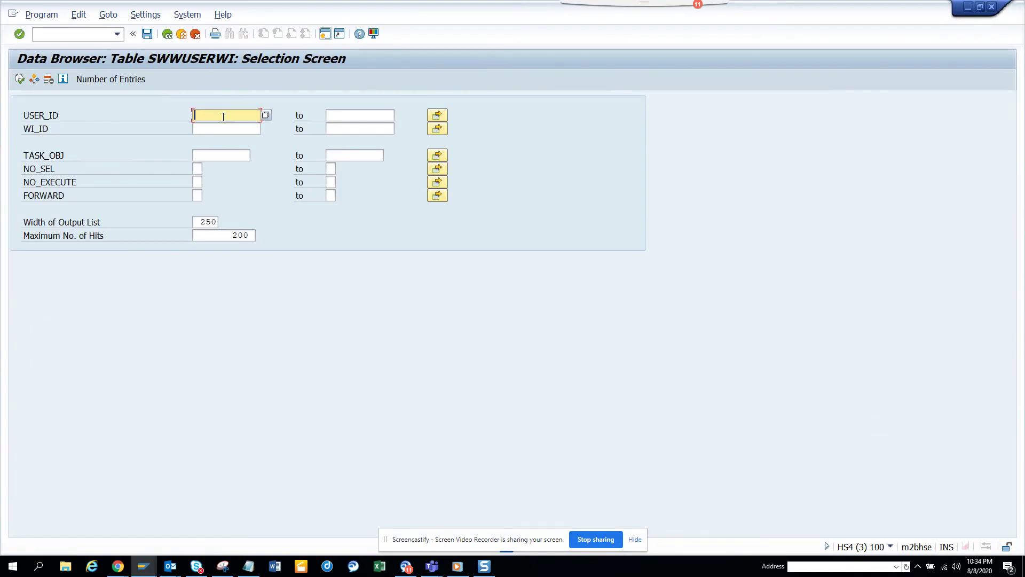
key(ctrl+v)
click(20, 79)
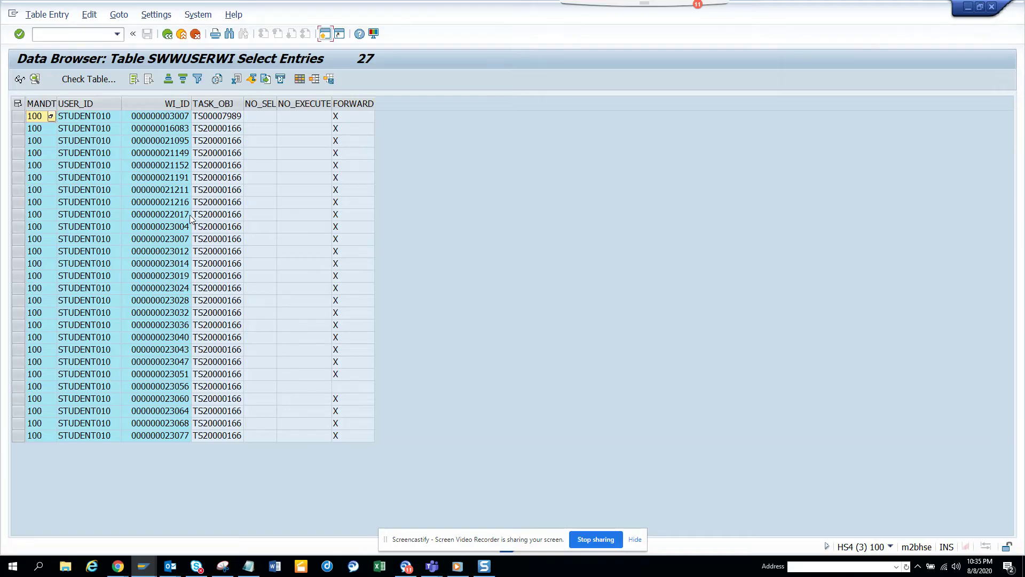
Step: Close the Recipients list in the workflow log and open work item 13168's details
key(alt+Tab)
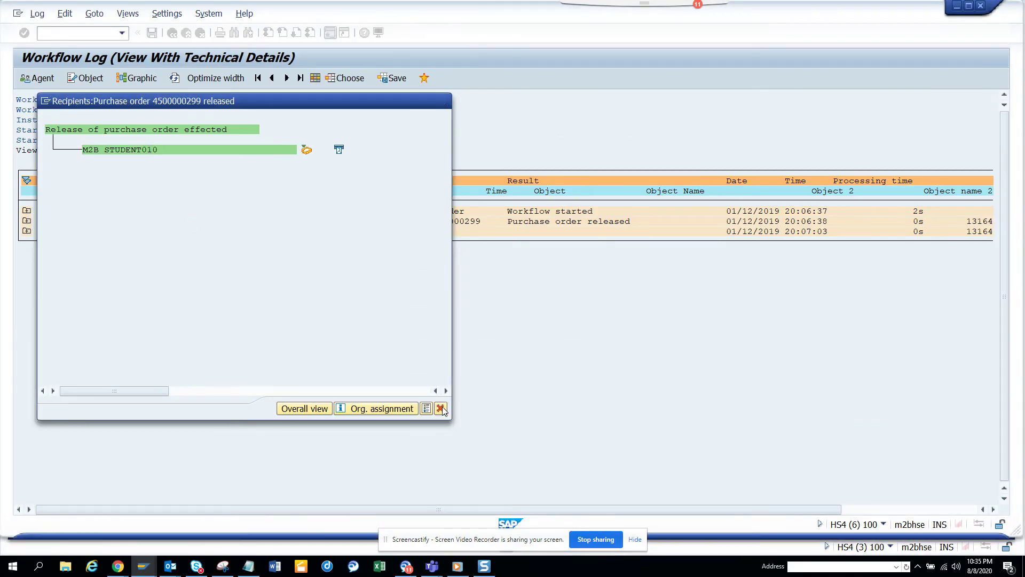
click(442, 409)
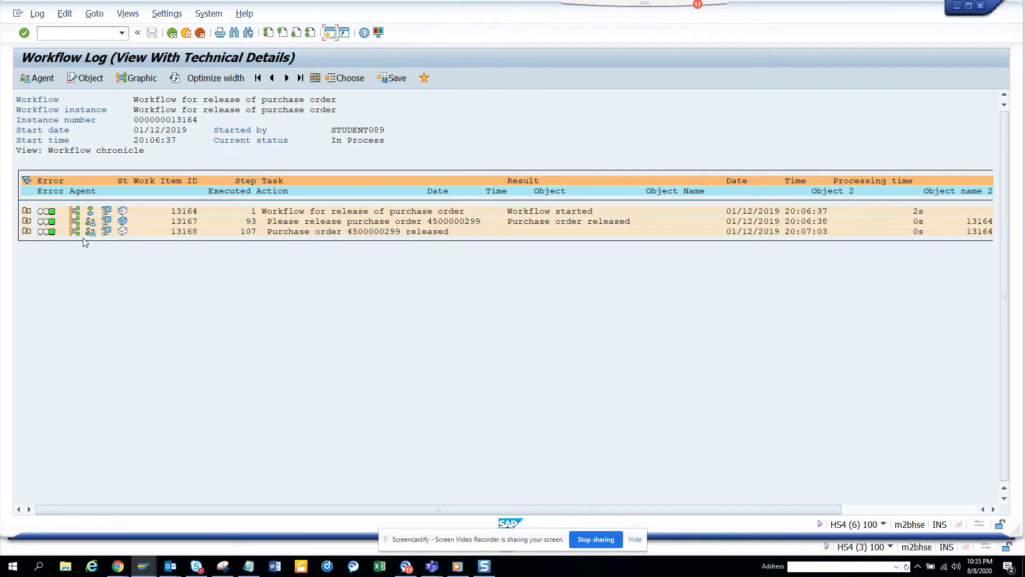
click(327, 233)
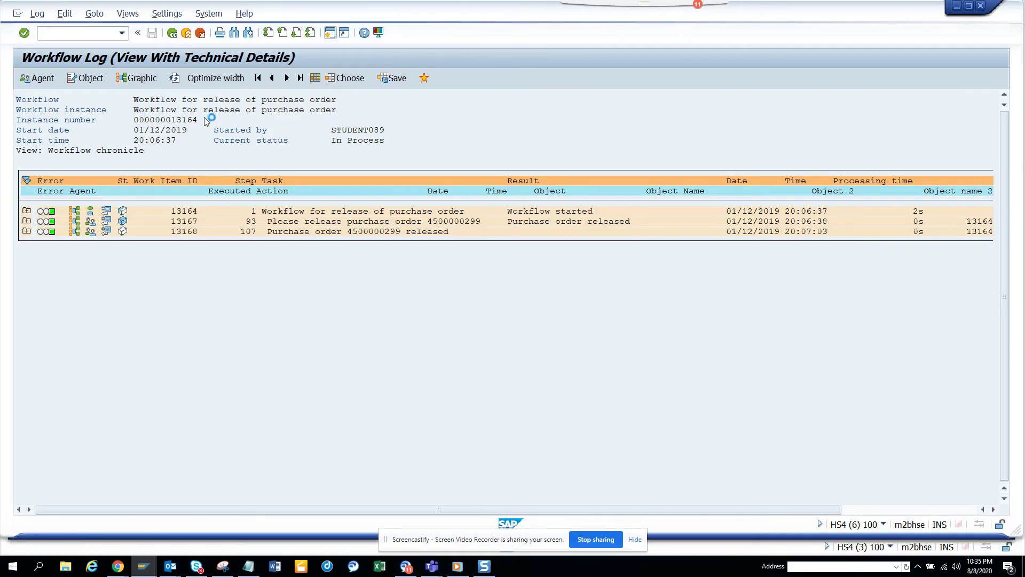
Step: Open the technical view of work item 13168
click(121, 14)
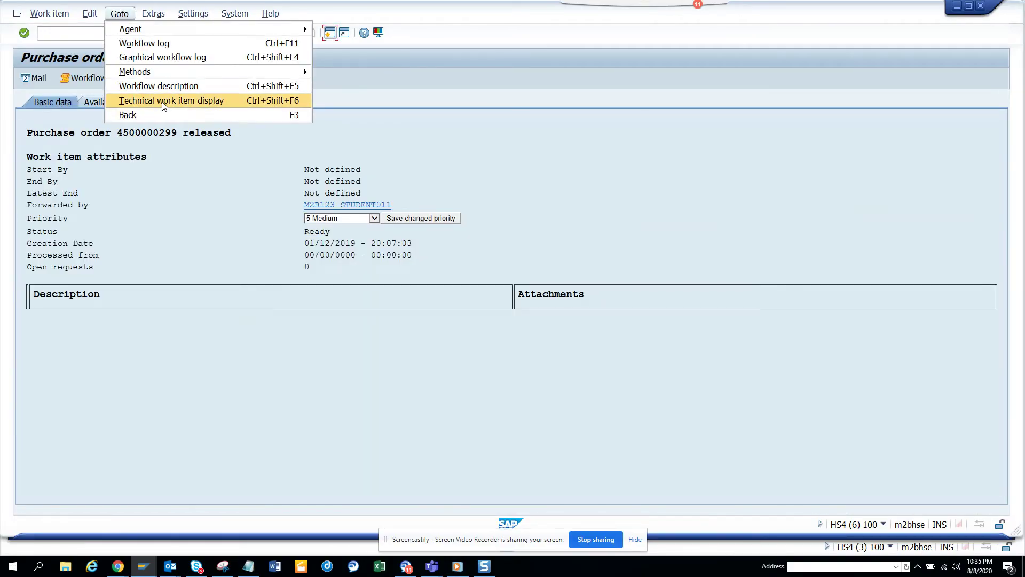
click(166, 100)
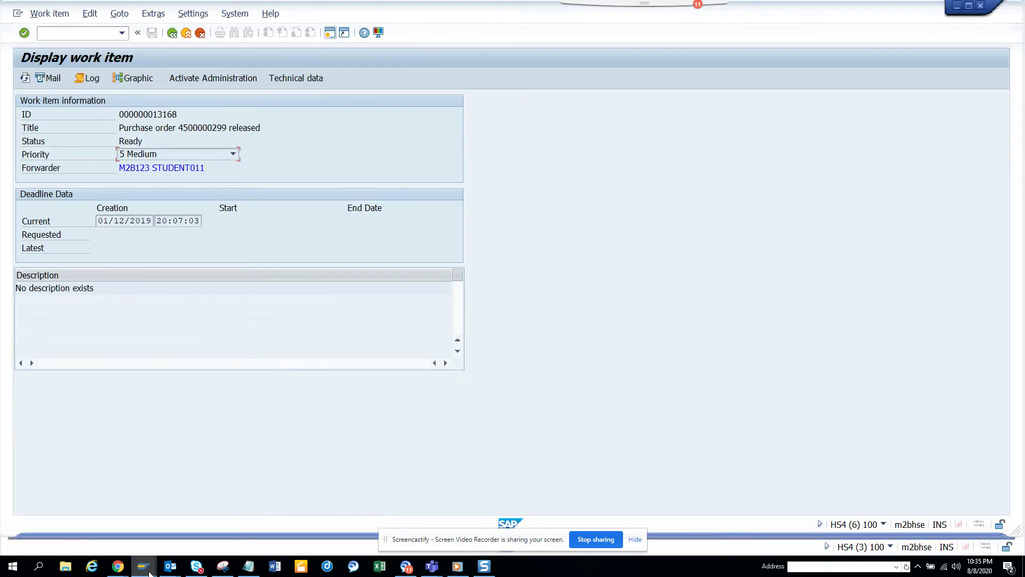
mouse_move(143, 567)
click(376, 524)
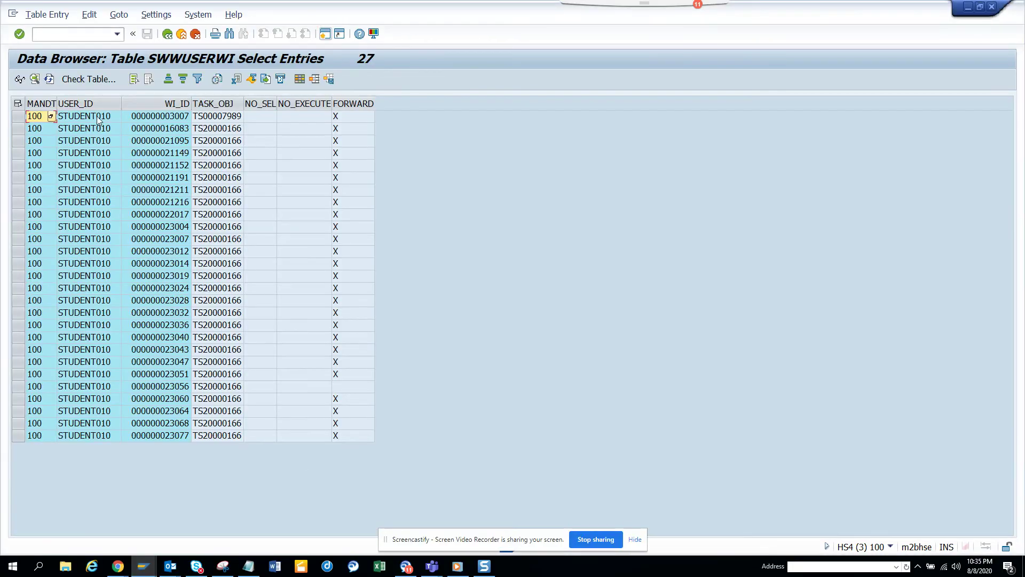
Step: In SE37, search sw*recip* and open SWR_WI_RECIPIENTS_GET for testing
click(97, 35)
text(/nse37)
key(Return)
text(sw)
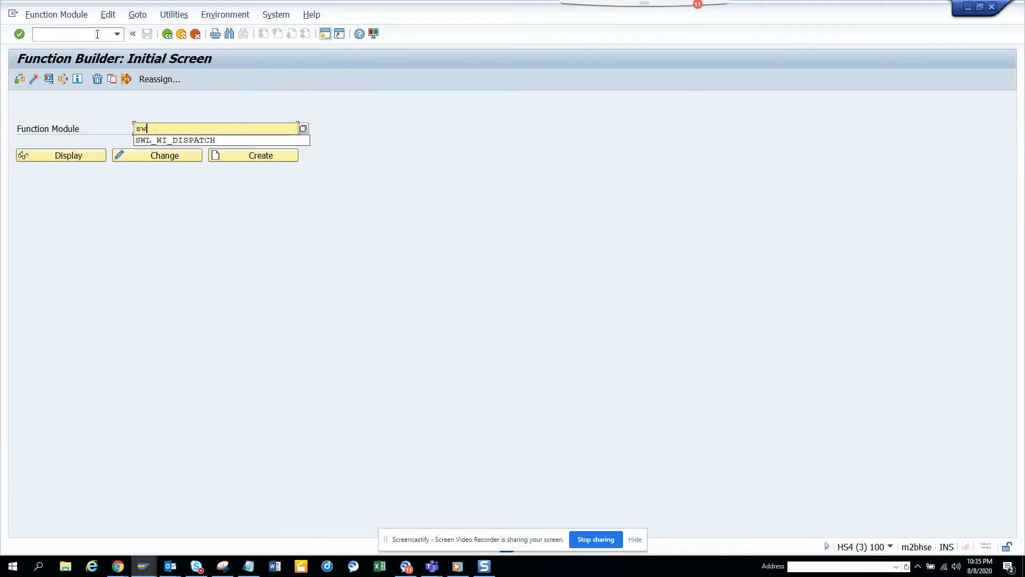
text(*)
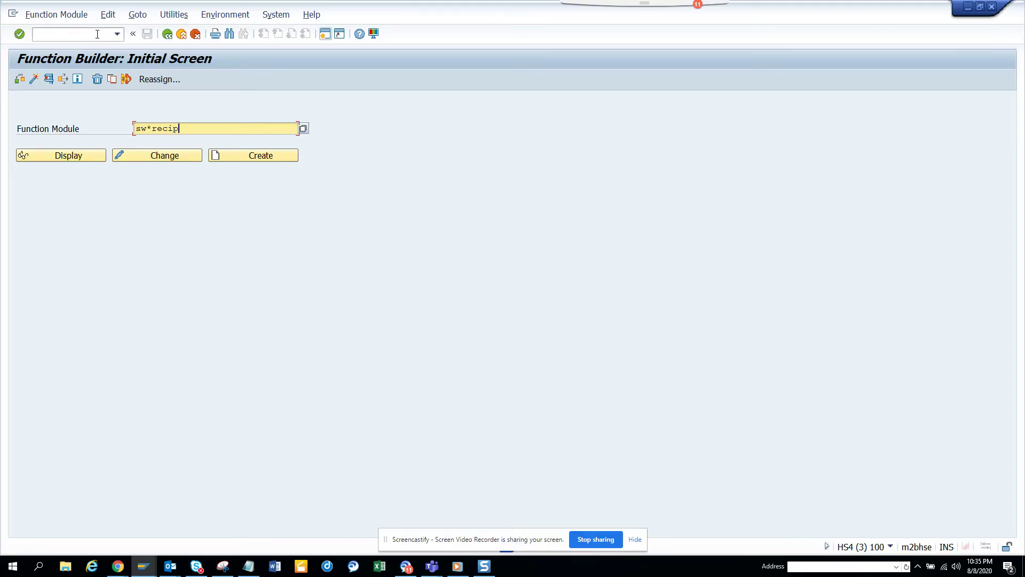
key(Return)
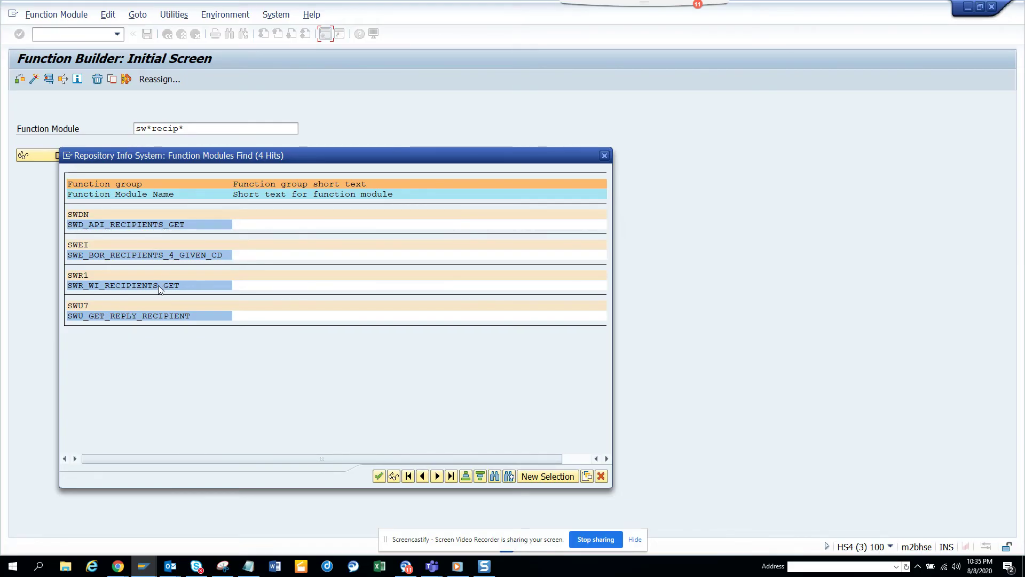
double_click(160, 285)
click(119, 158)
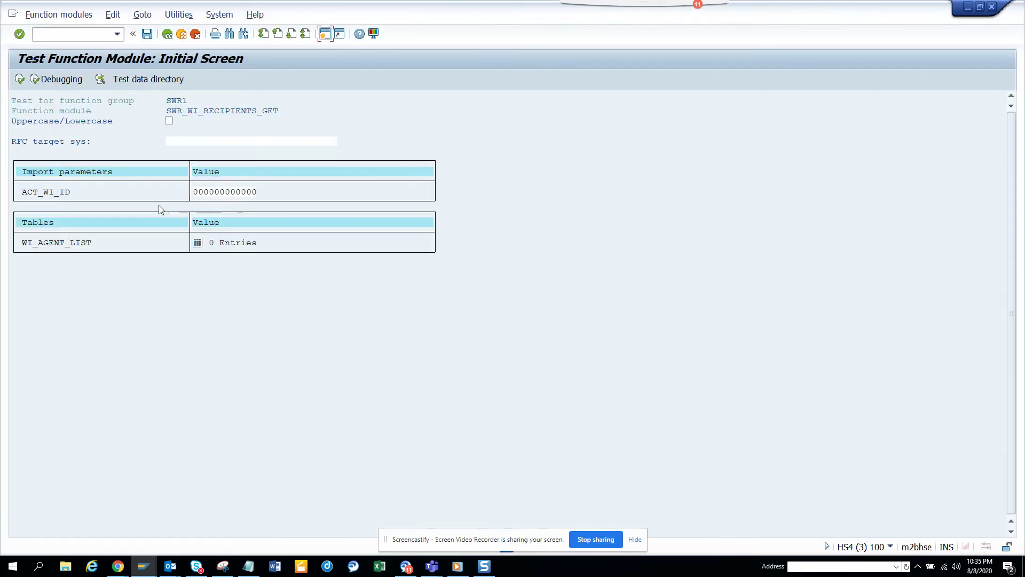
click(195, 192)
key(ctrl+a)
key(ctrl+v)
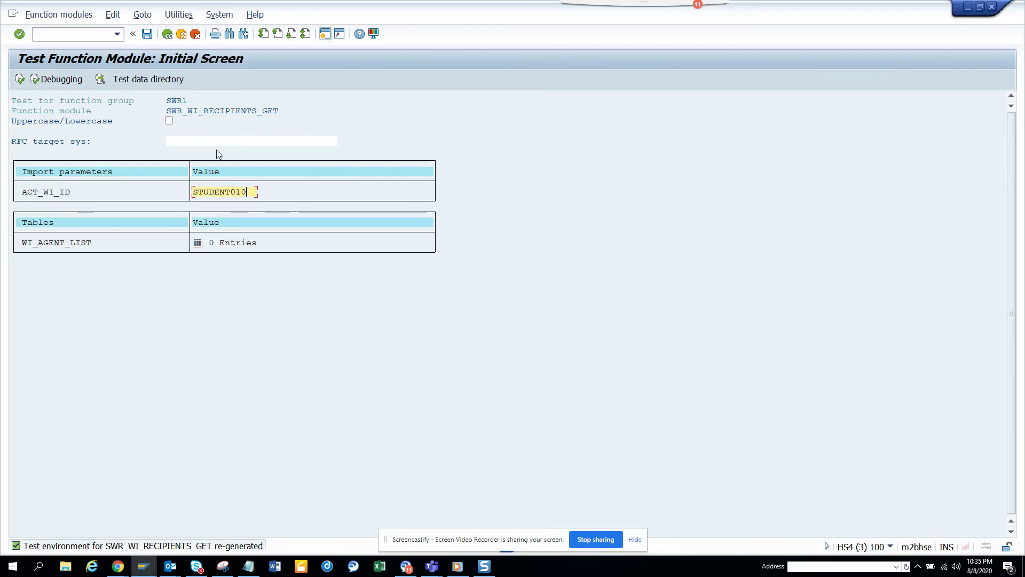
key(alt+Tab)
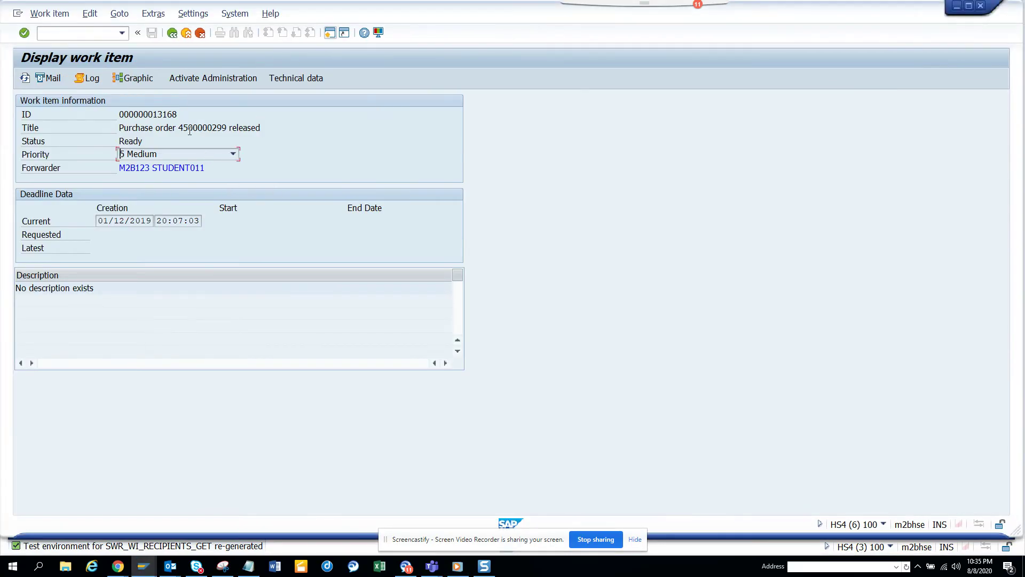
double_click(121, 113)
key(ctrl+c)
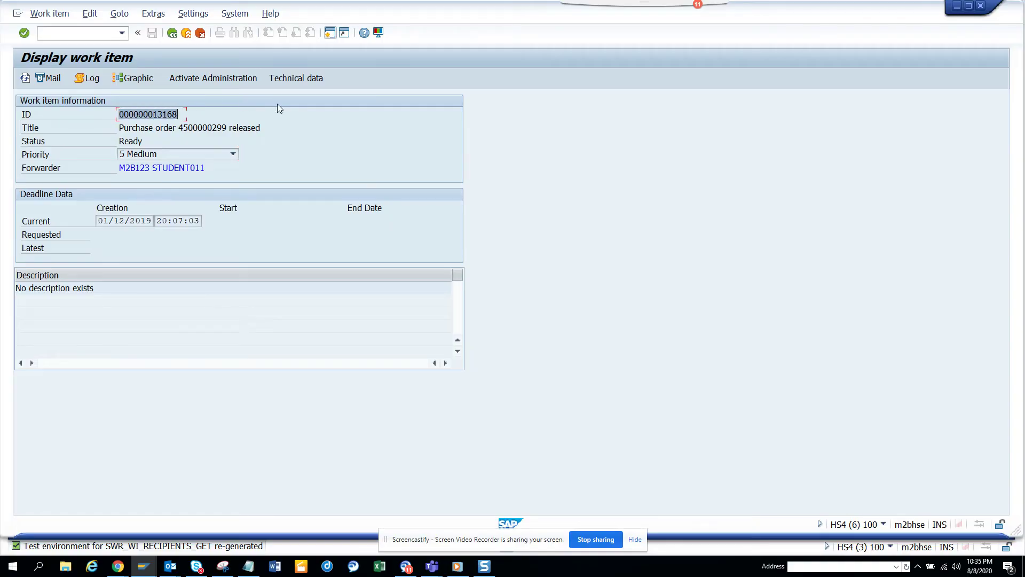
key(alt+Tab)
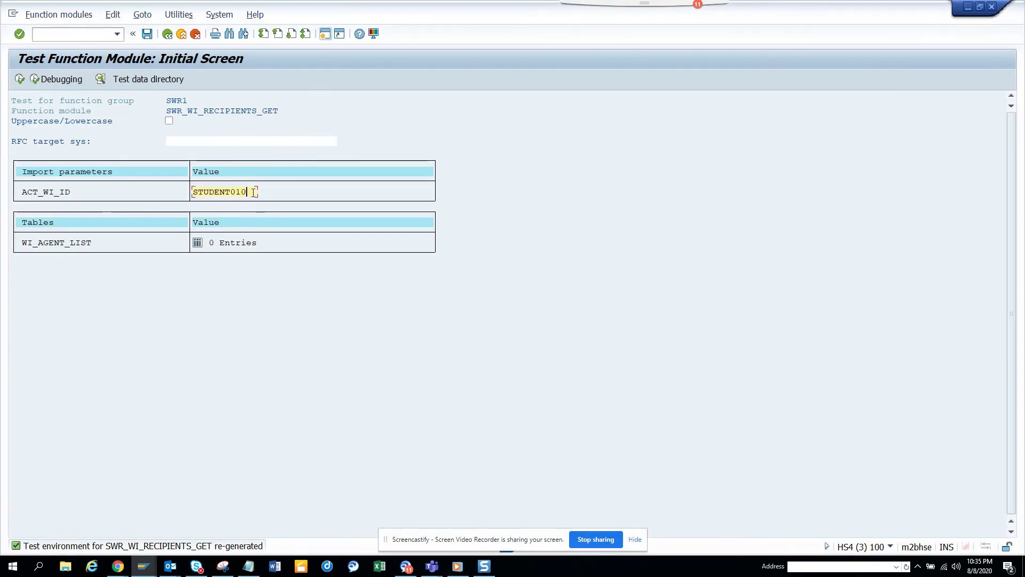
drag(254, 192, 139, 204)
key(ctrl+v)
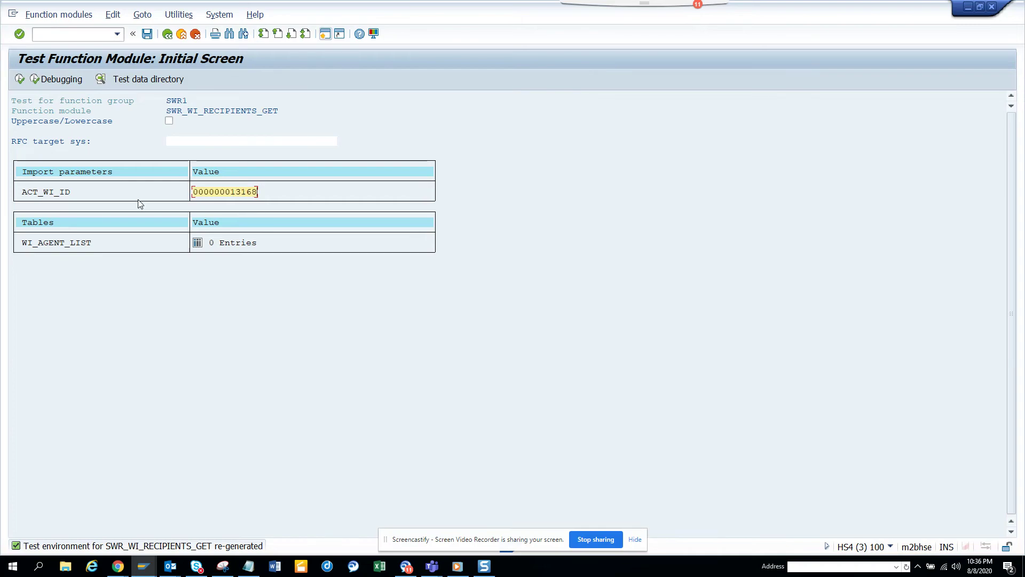
click(19, 79)
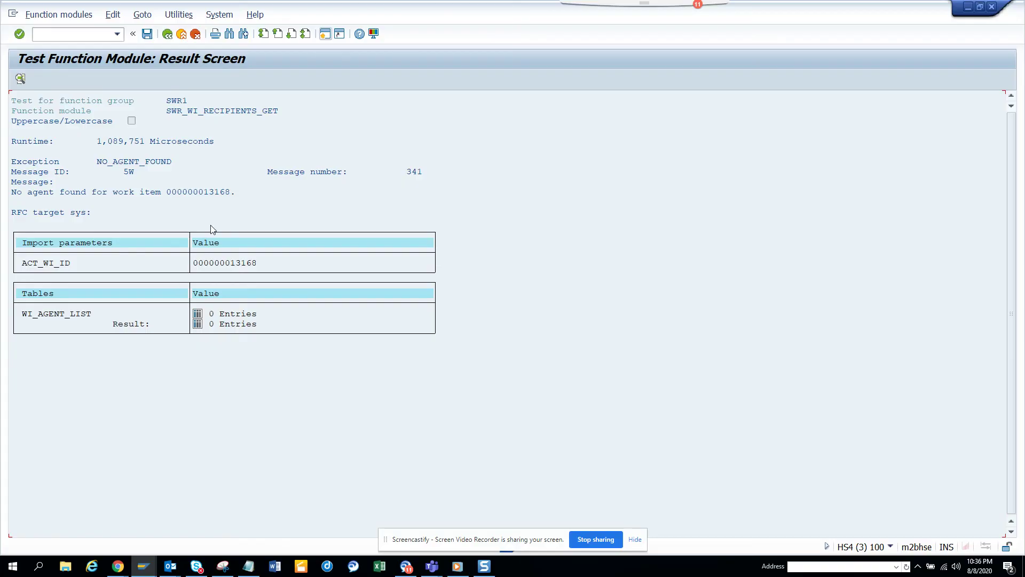
Step: Leave the test results and return to the Function Builder initial screen
click(168, 34)
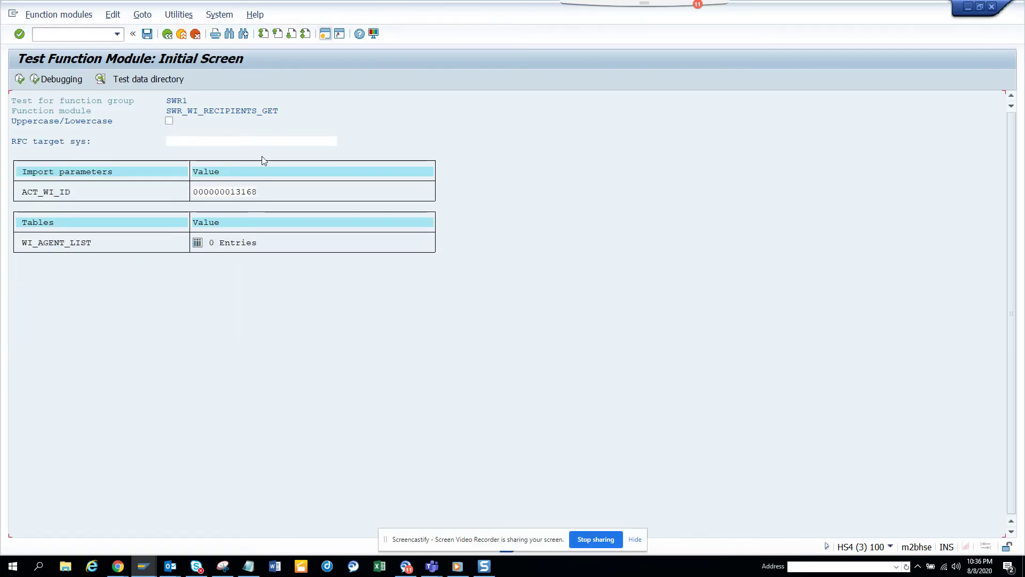
key(alt+Tab)
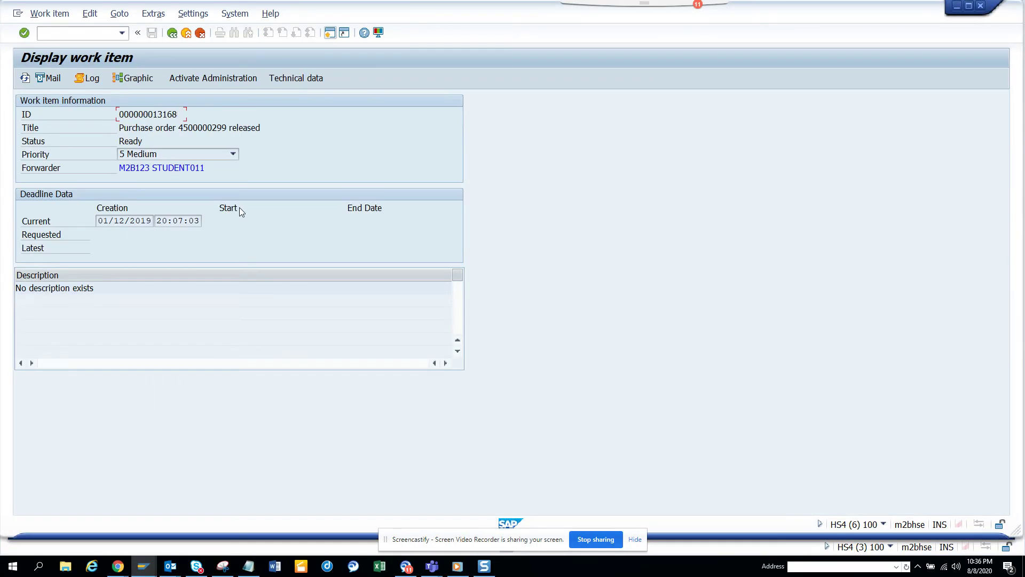
key(alt+Tab)
click(167, 34)
Step: Find SAP_WAPI_WORKITEM_RECIPIENTS with an F4 pattern search and open its test screen
drag(249, 129, 139, 124)
text(ap)
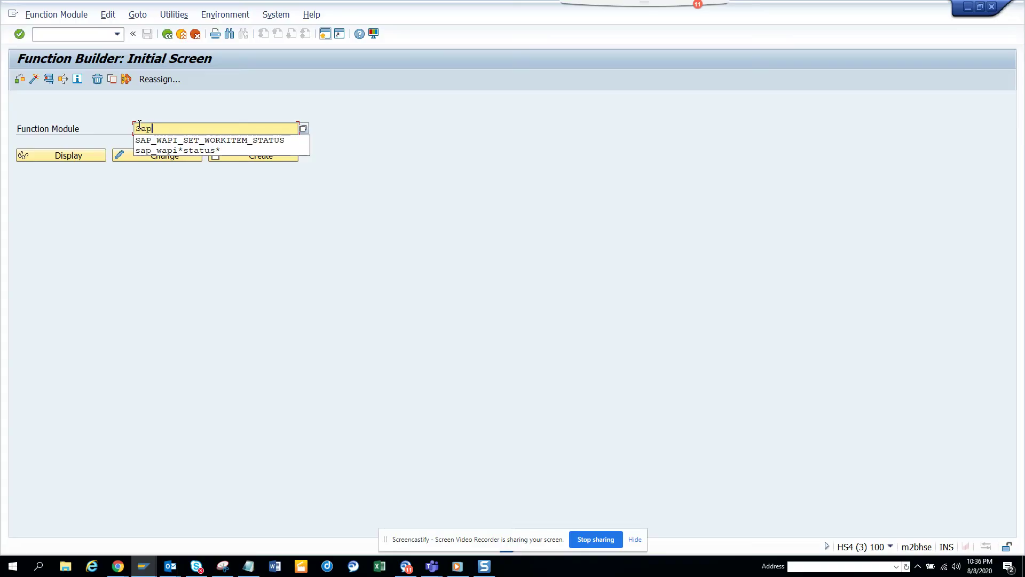
text(*)
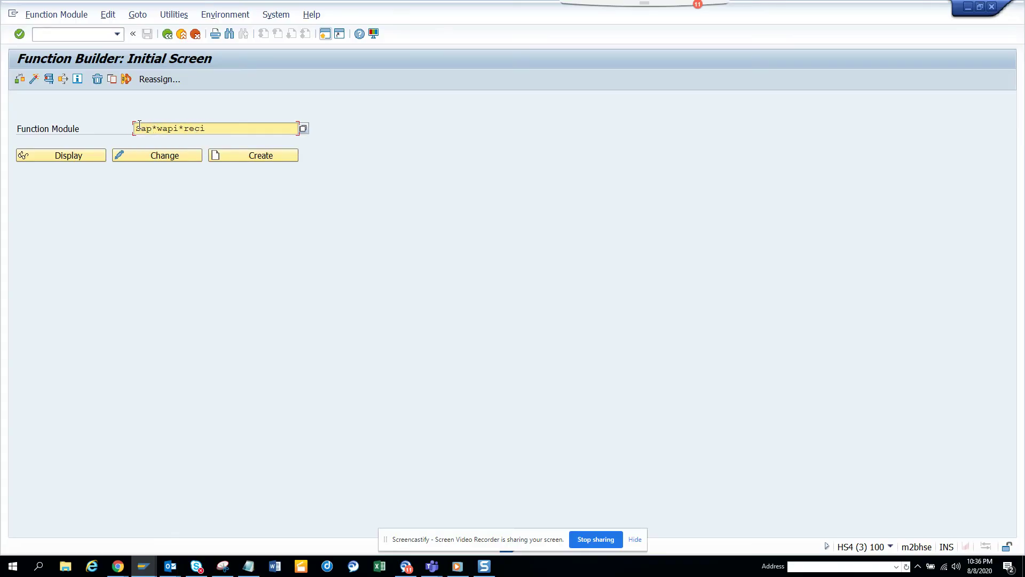
key(F4)
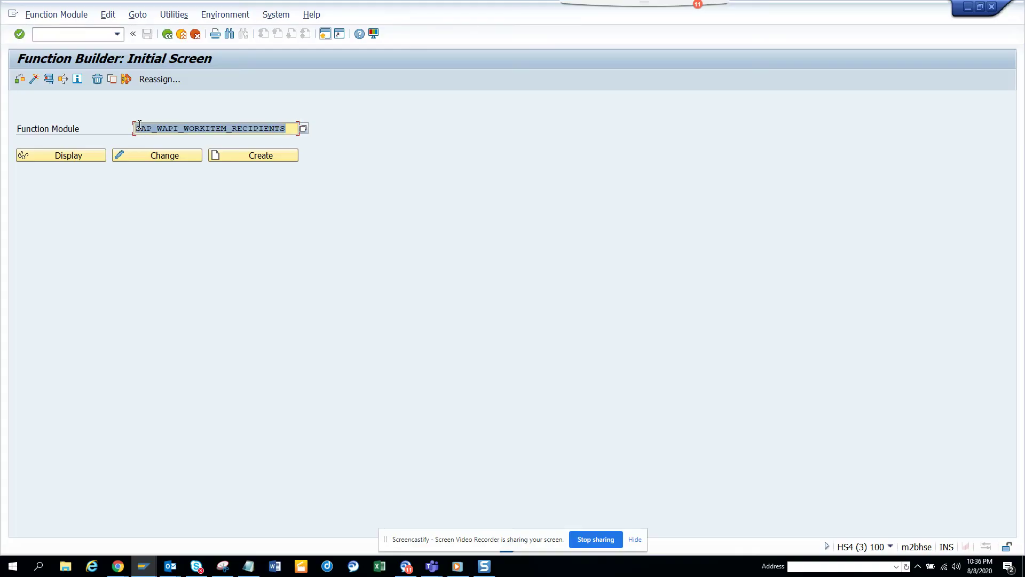
click(126, 160)
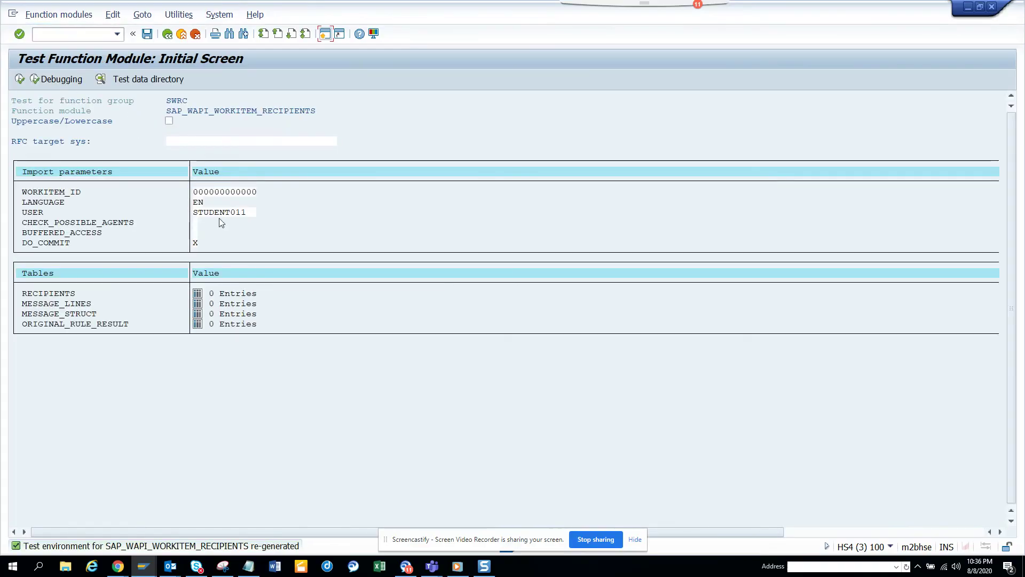
double_click(196, 191)
key(ctrl+v)
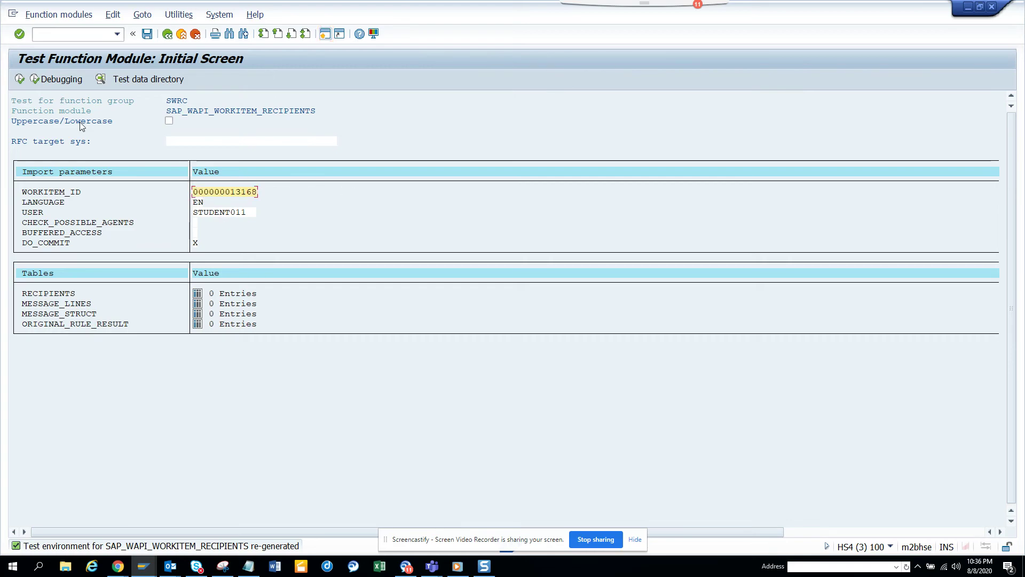
click(20, 79)
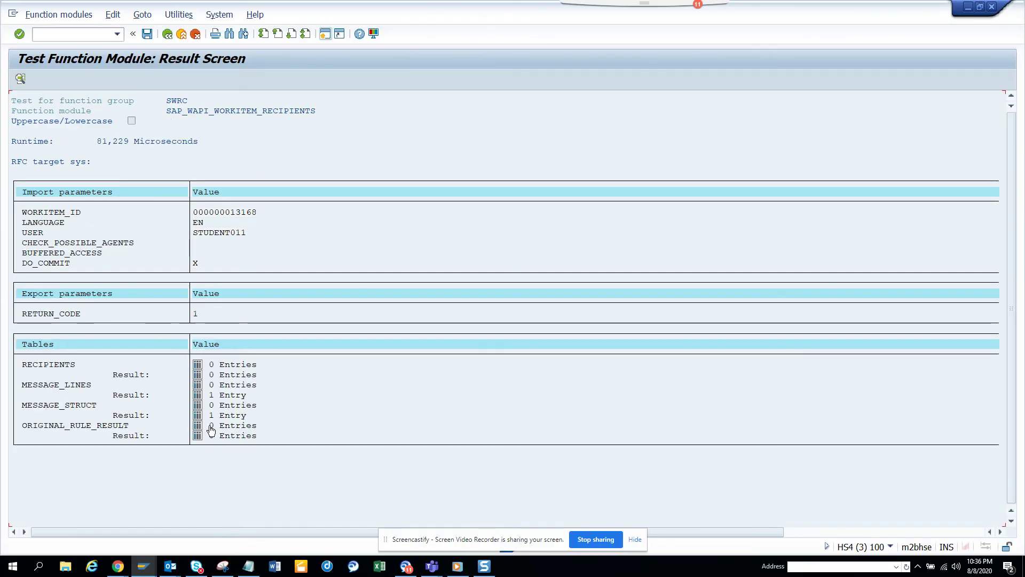
click(198, 395)
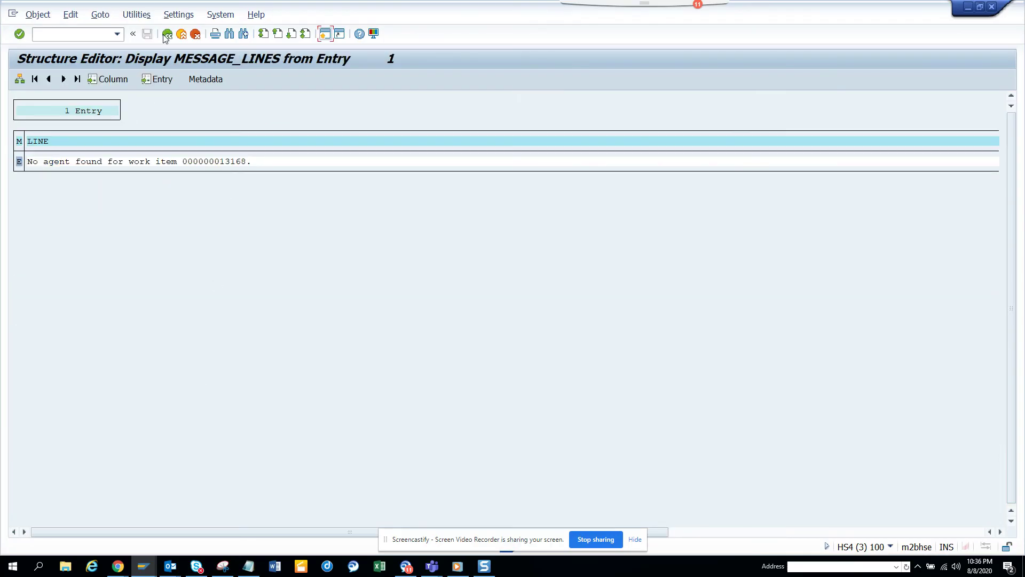
key(F3)
key(alt+Tab)
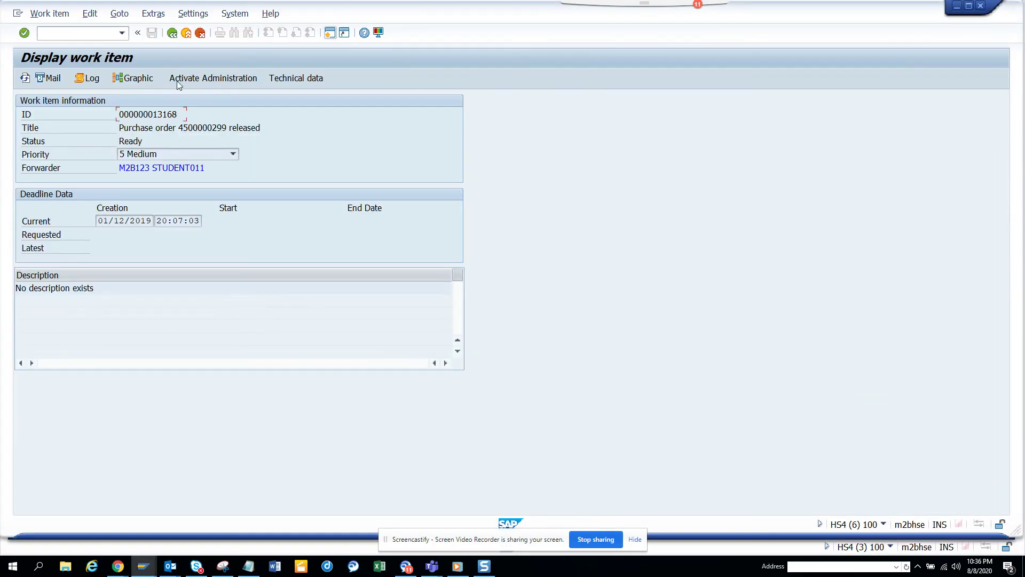
click(177, 81)
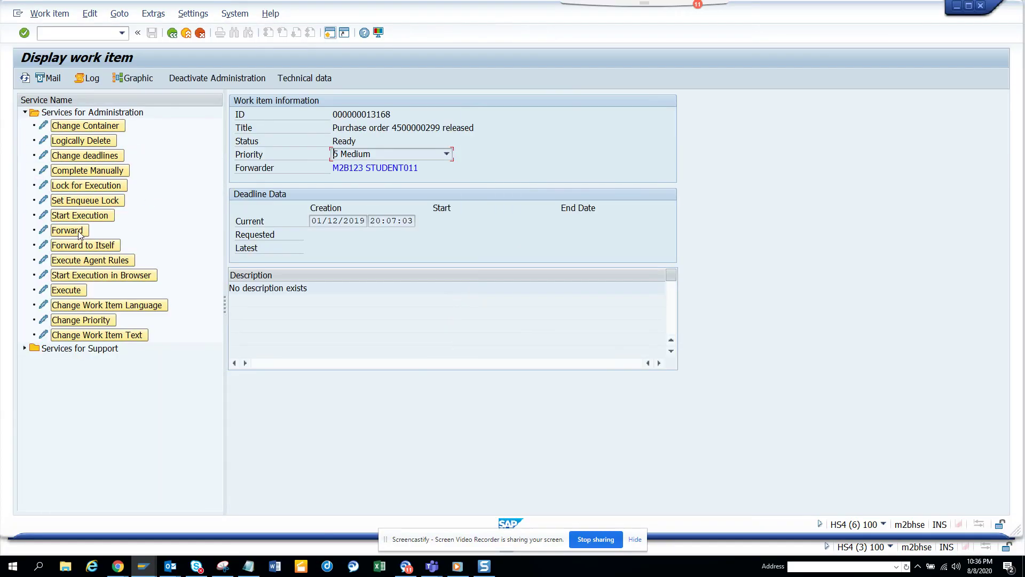
click(74, 291)
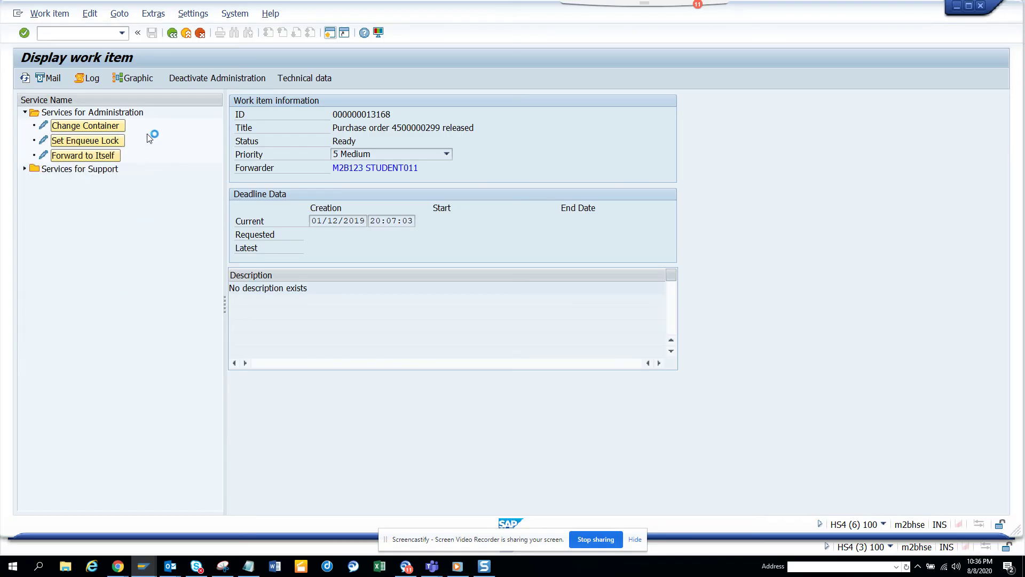
click(174, 40)
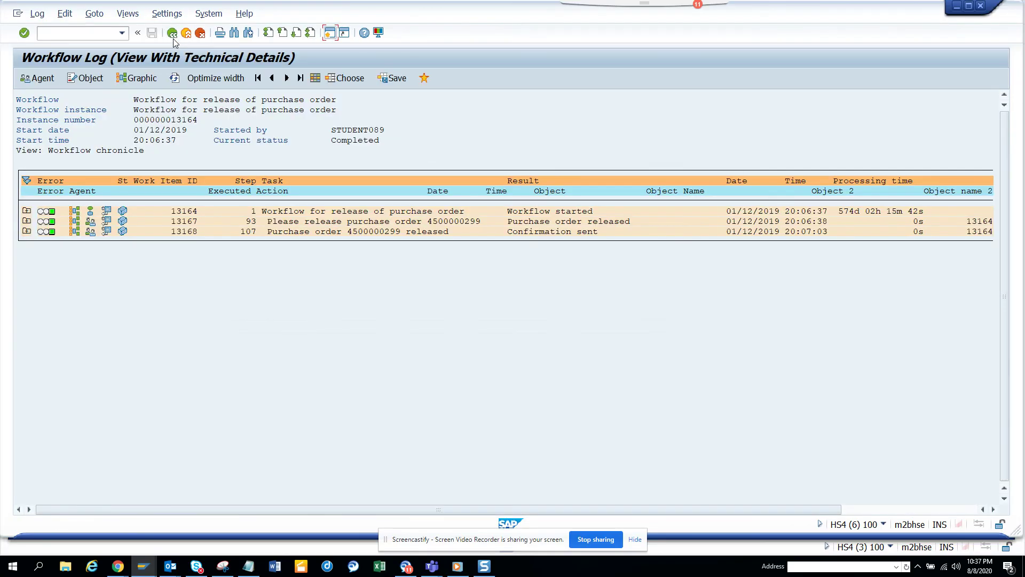
Step: Switch between the recipients test results and the workflow log windows
key(alt+Tab)
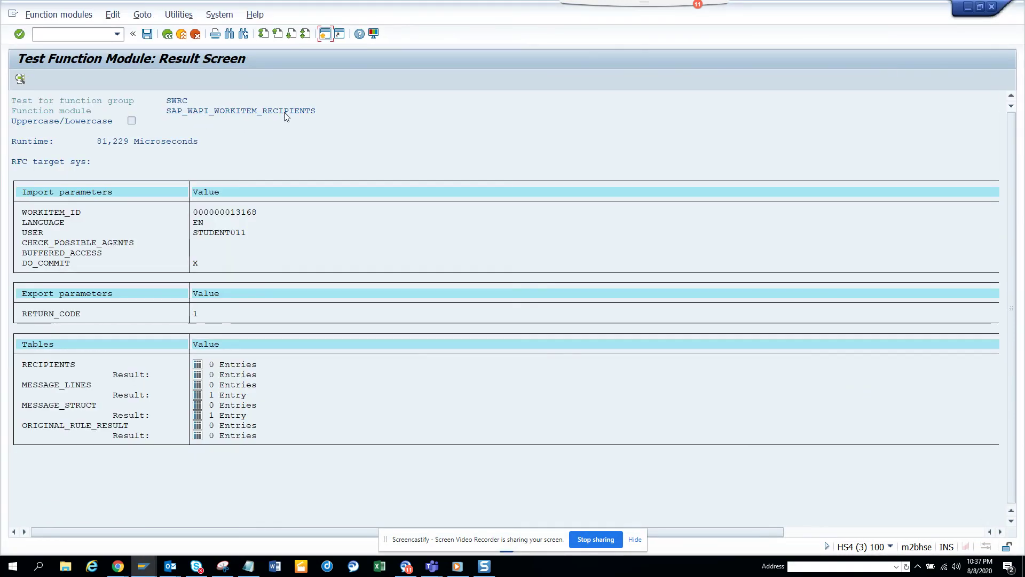
key(alt+Tab)
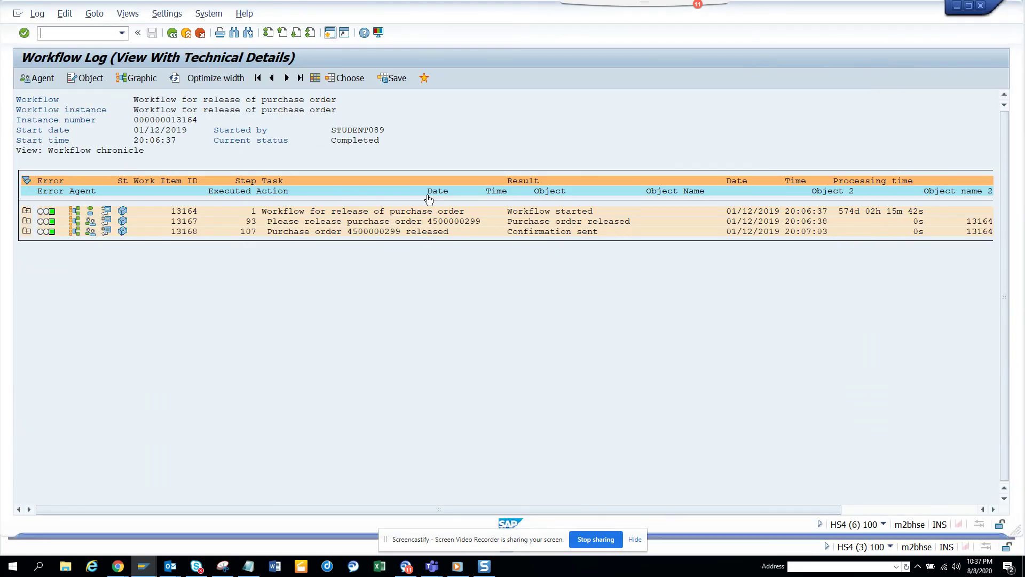
key(alt+Tab)
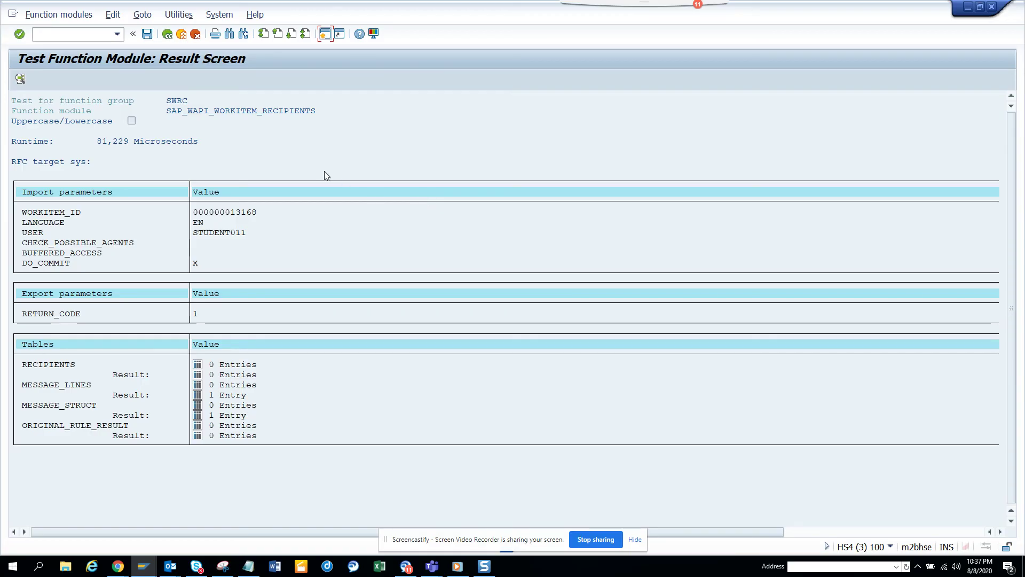
Step: Back in SE37, open SAP_WAPI_READ_CONTAINER for testing
click(167, 35)
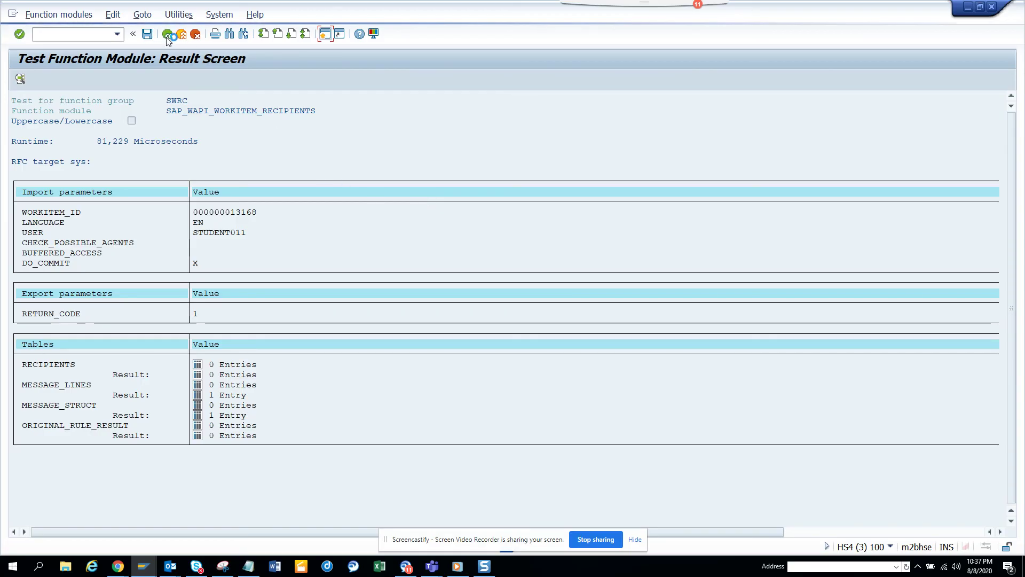
click(168, 35)
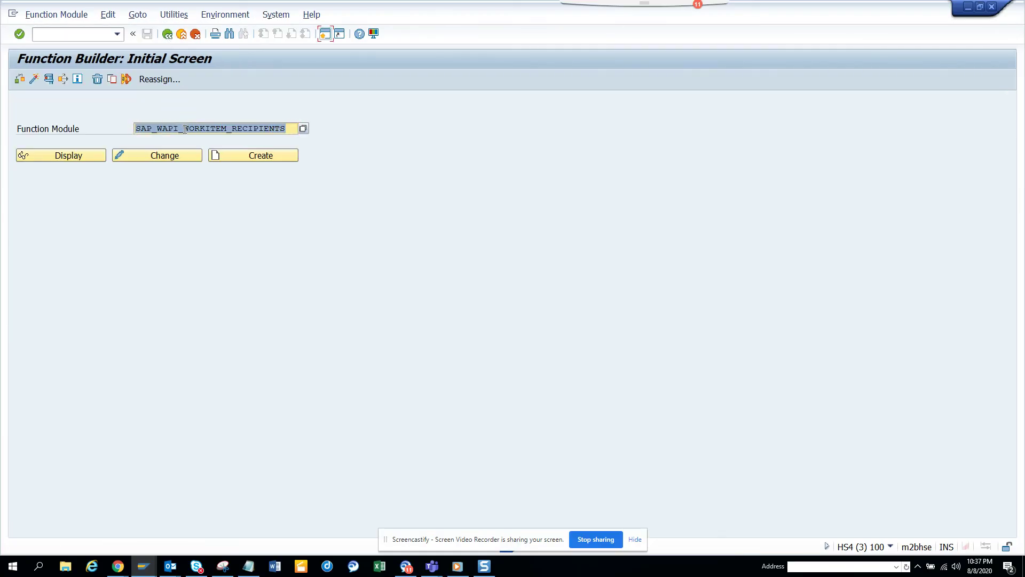
drag(184, 128, 499, 126)
text(read*)
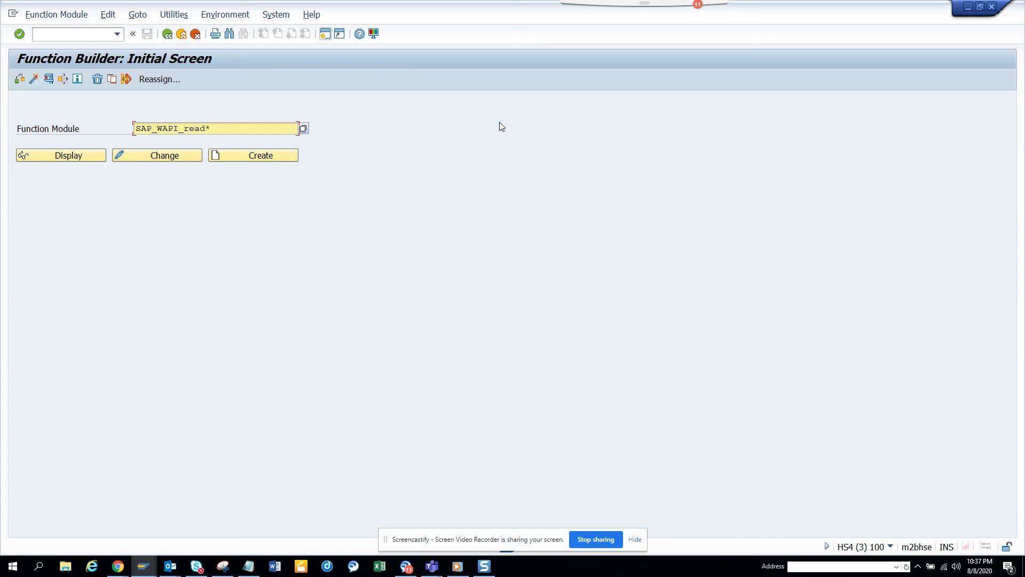
key(F4)
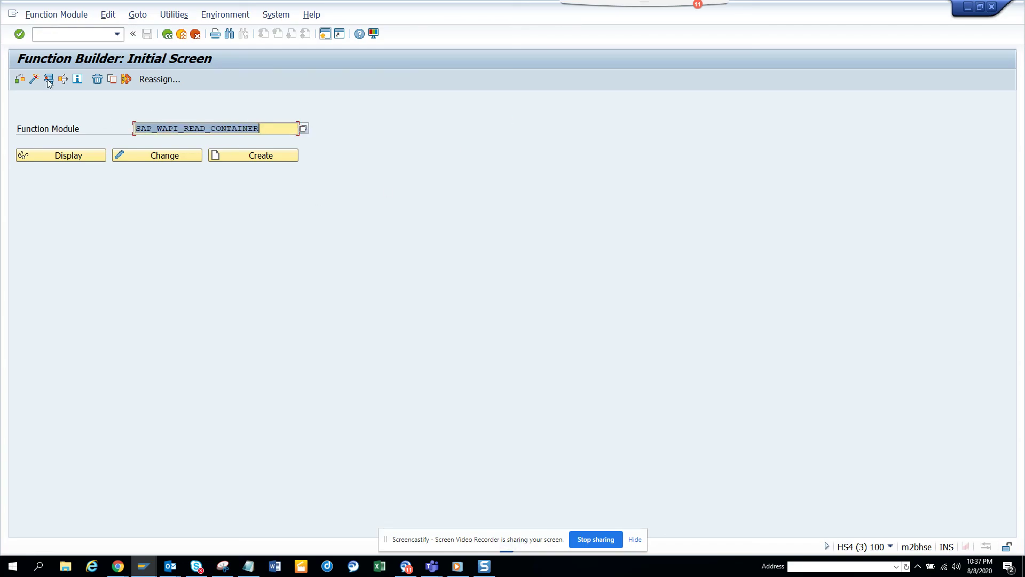
click(181, 155)
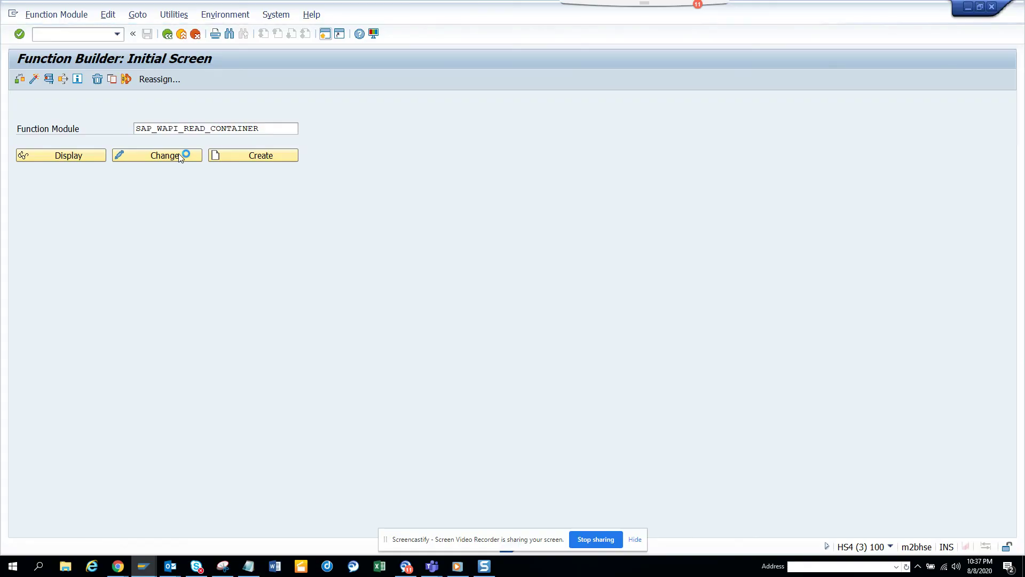
Step: Copy work item ID 13164 from the first row of the workflow log
key(alt+Tab)
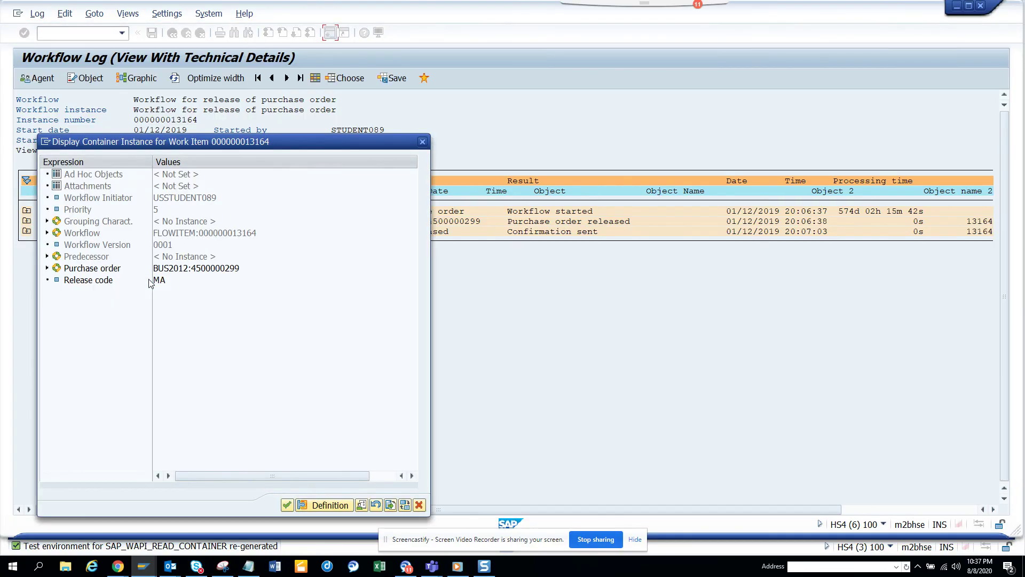
click(423, 141)
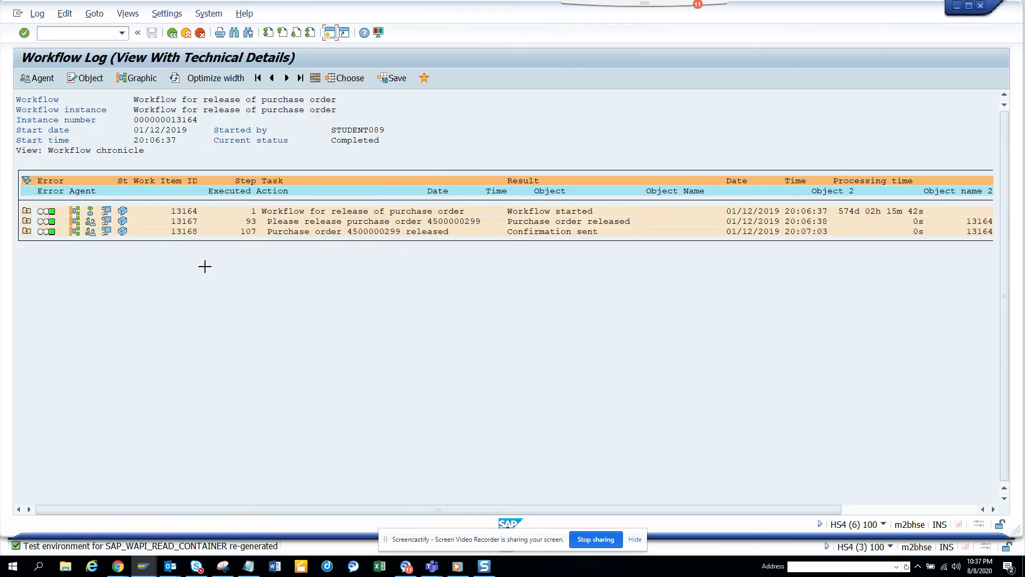
key(ctrl+y)
drag(171, 211, 205, 212)
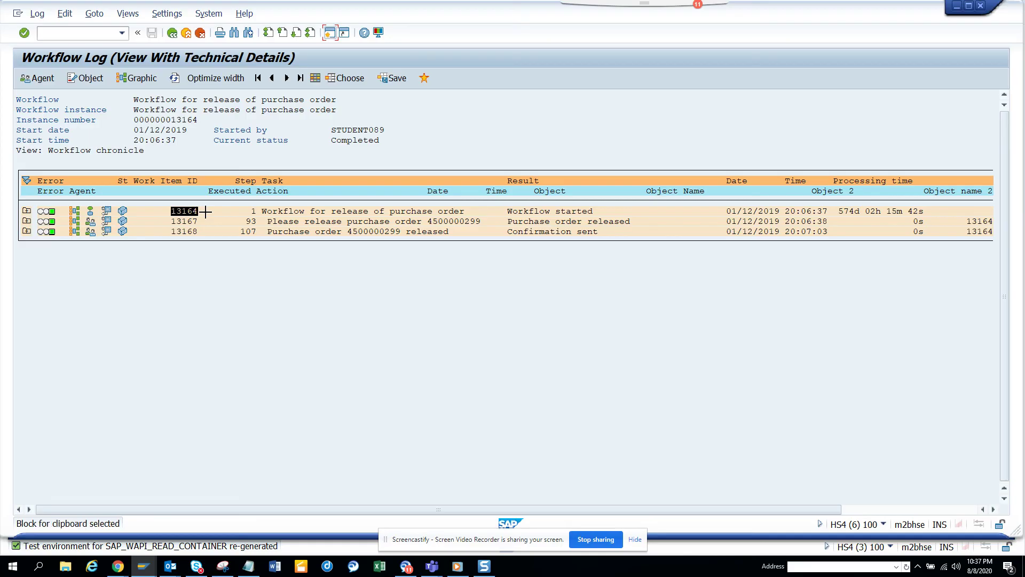
key(ctrl+c)
Step: Run the container read with WORKITEM_ID 13164 and view the 12 SIMPLE_CONTAINER entries
key(alt+Tab)
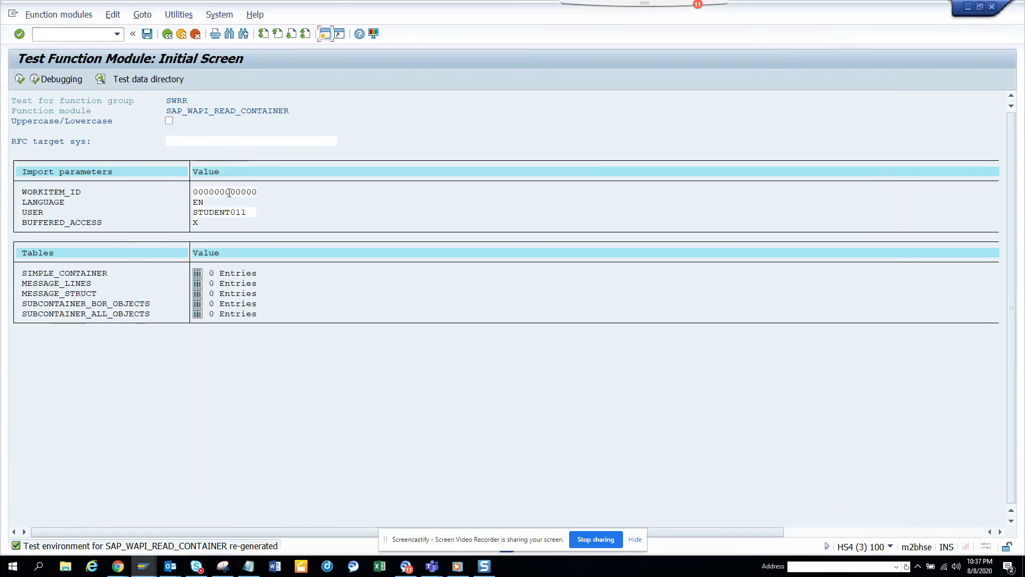
drag(196, 192, 356, 184)
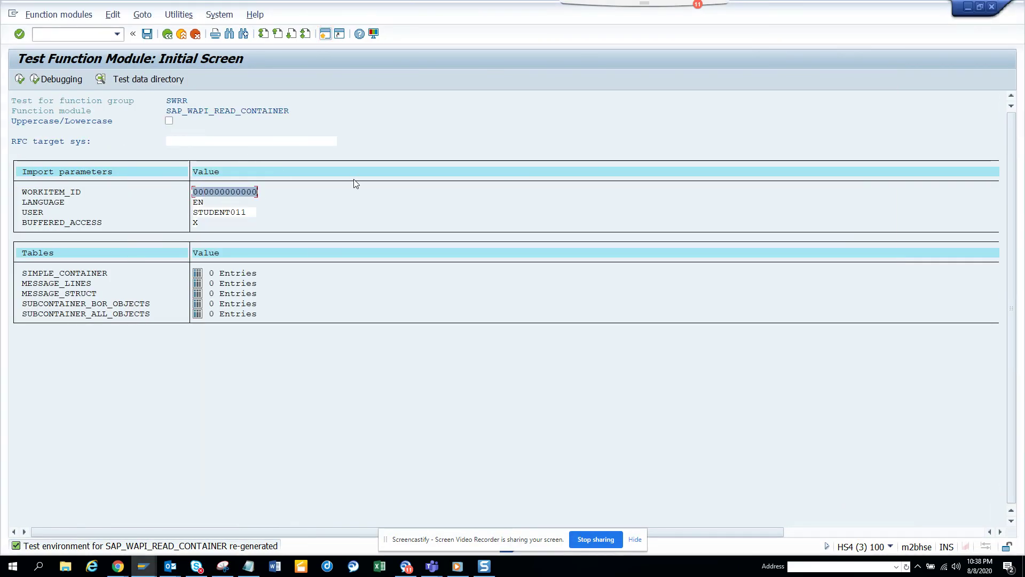
key(ctrl+v)
click(19, 79)
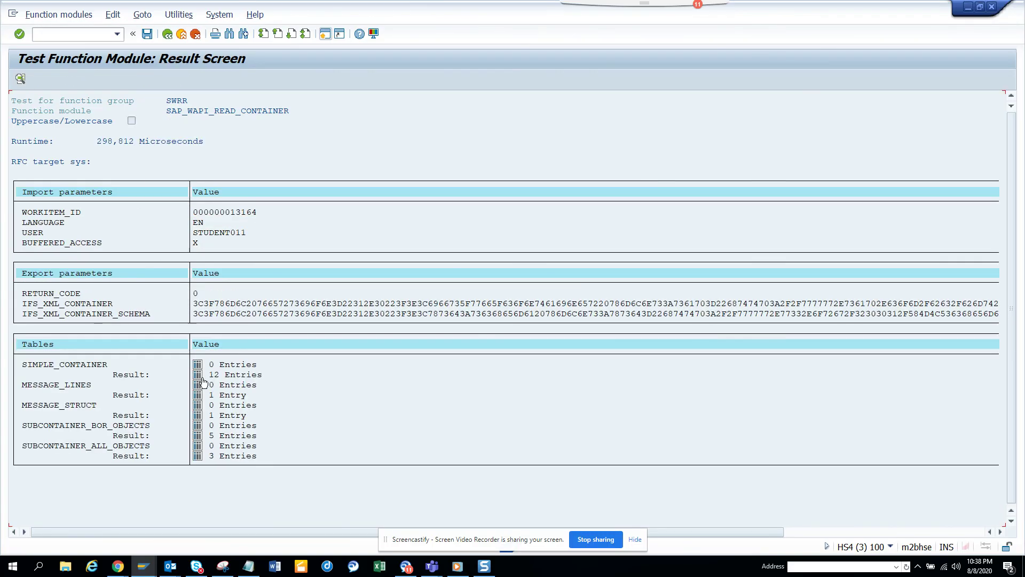
click(198, 375)
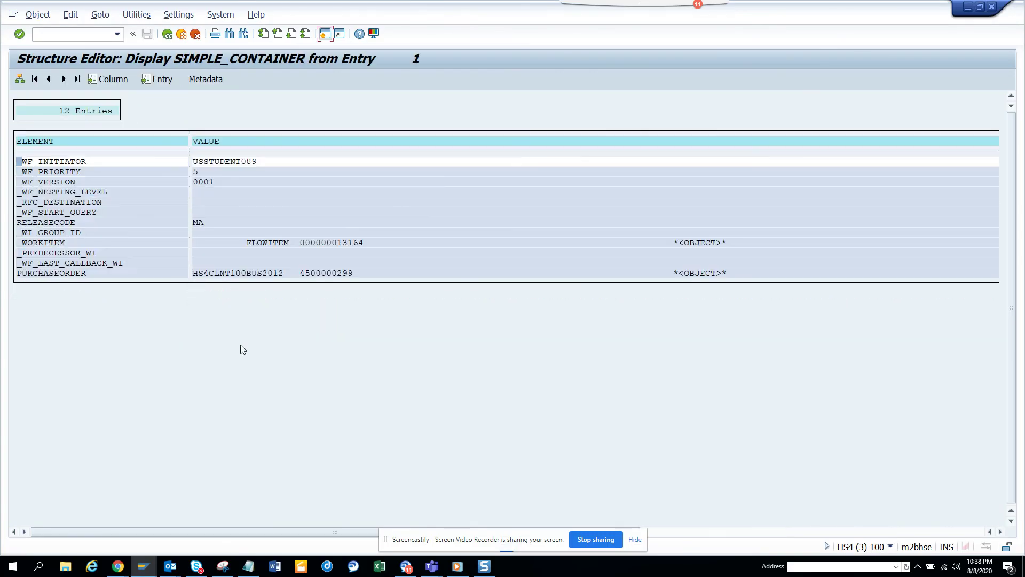